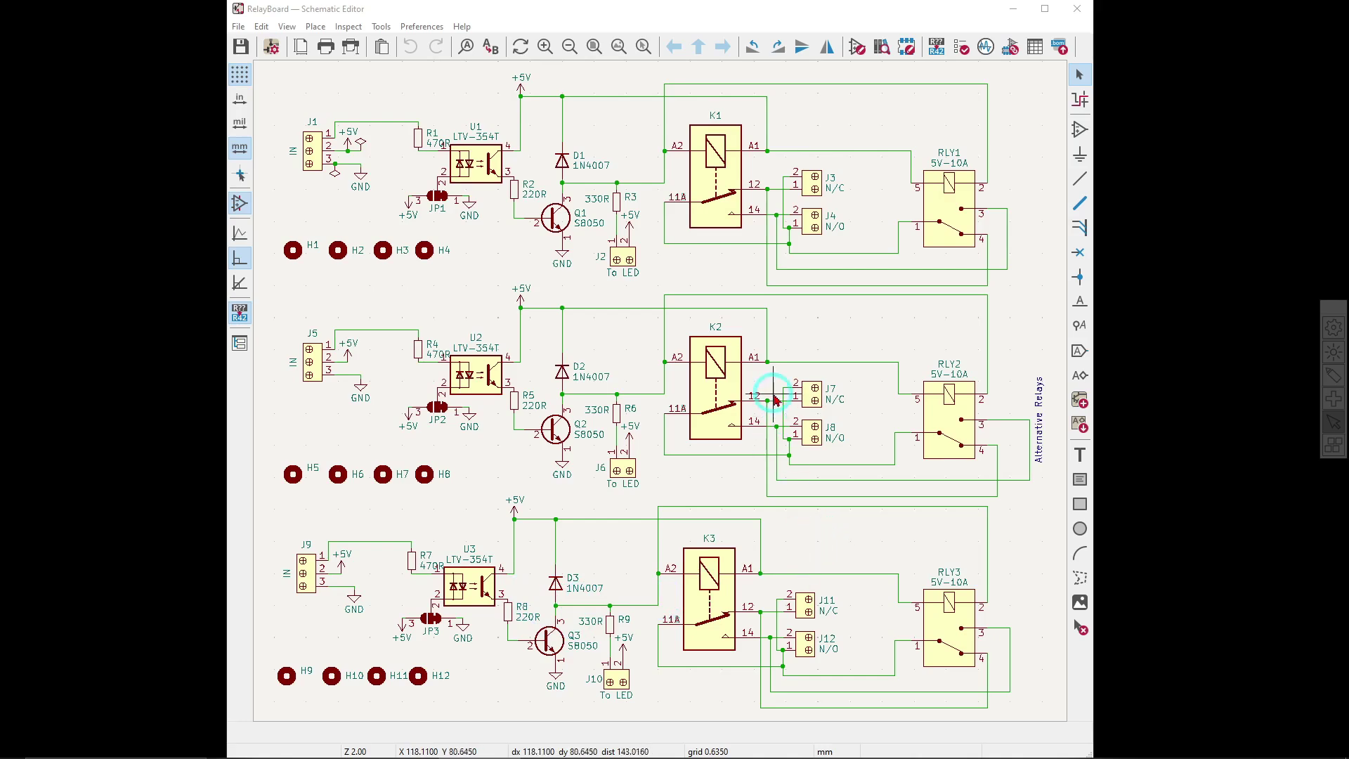
# Switch to the PCB Editor and examine the first relay channel from connectors J1 and J2 across K1 to J3 and J4
pyautogui.moveTo(968, 724)
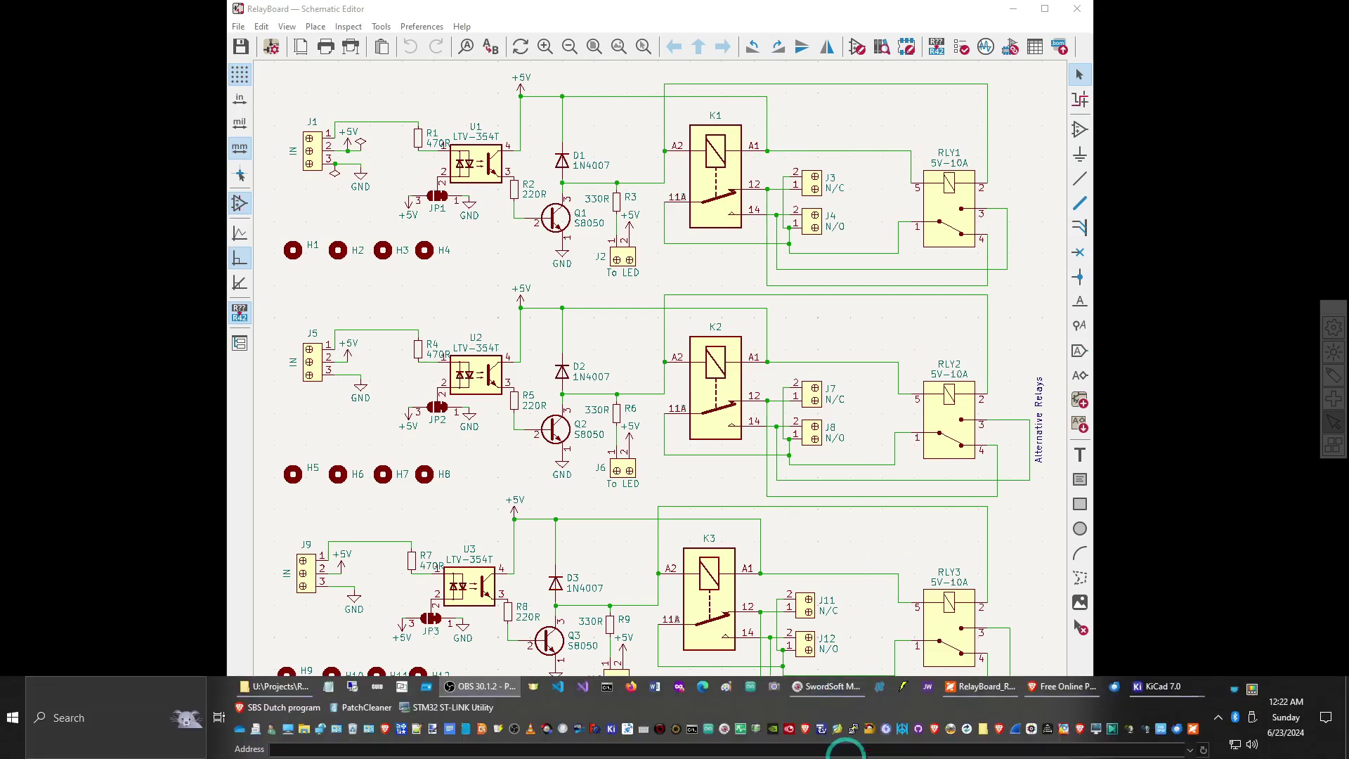
pyautogui.moveTo(1051, 697)
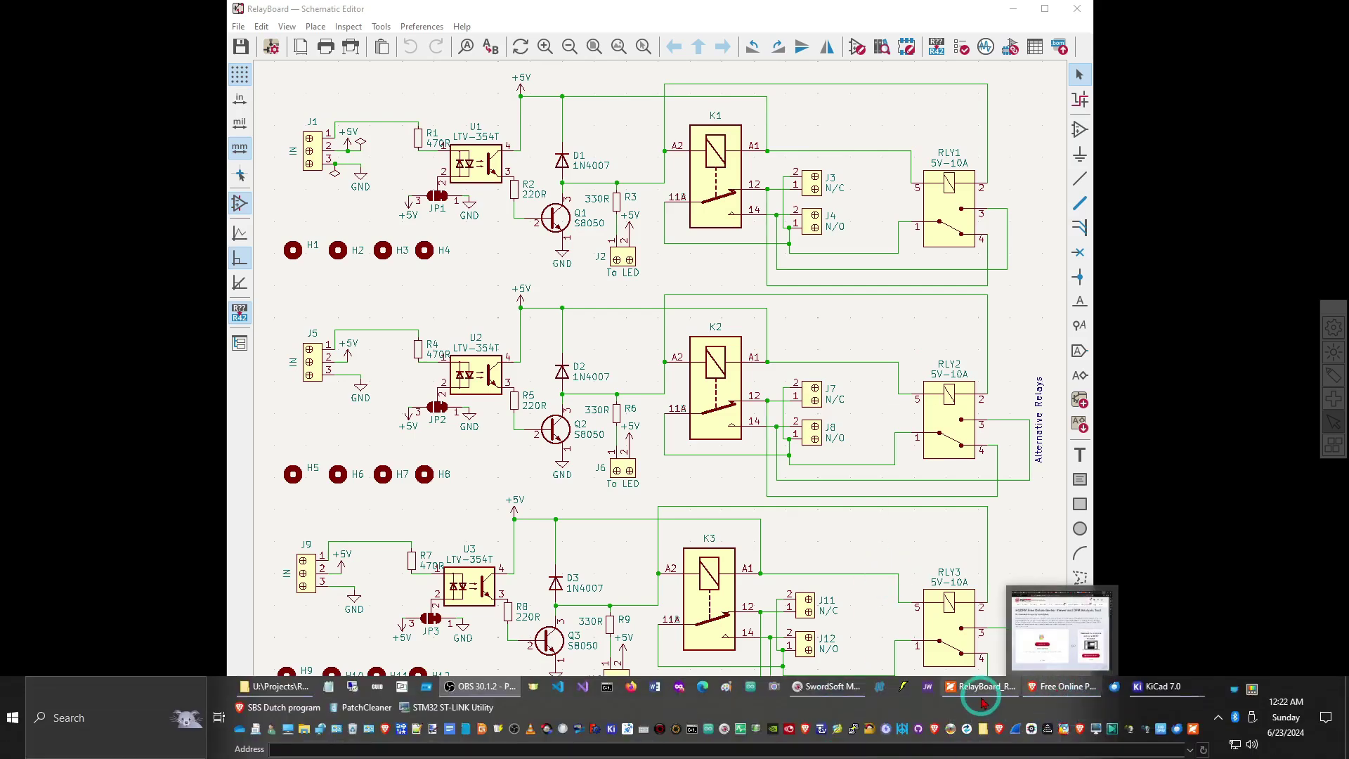
pyautogui.moveTo(1152, 687)
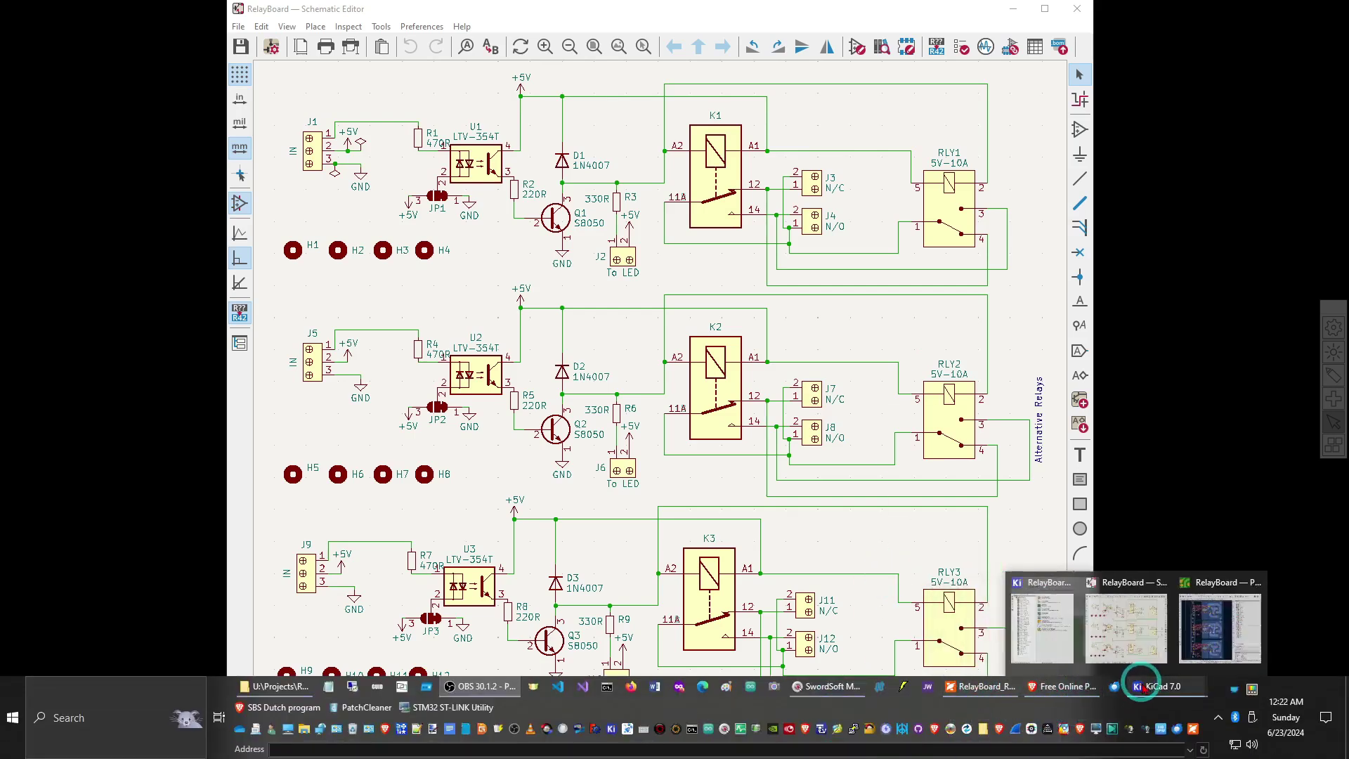
pyautogui.click(1246, 646)
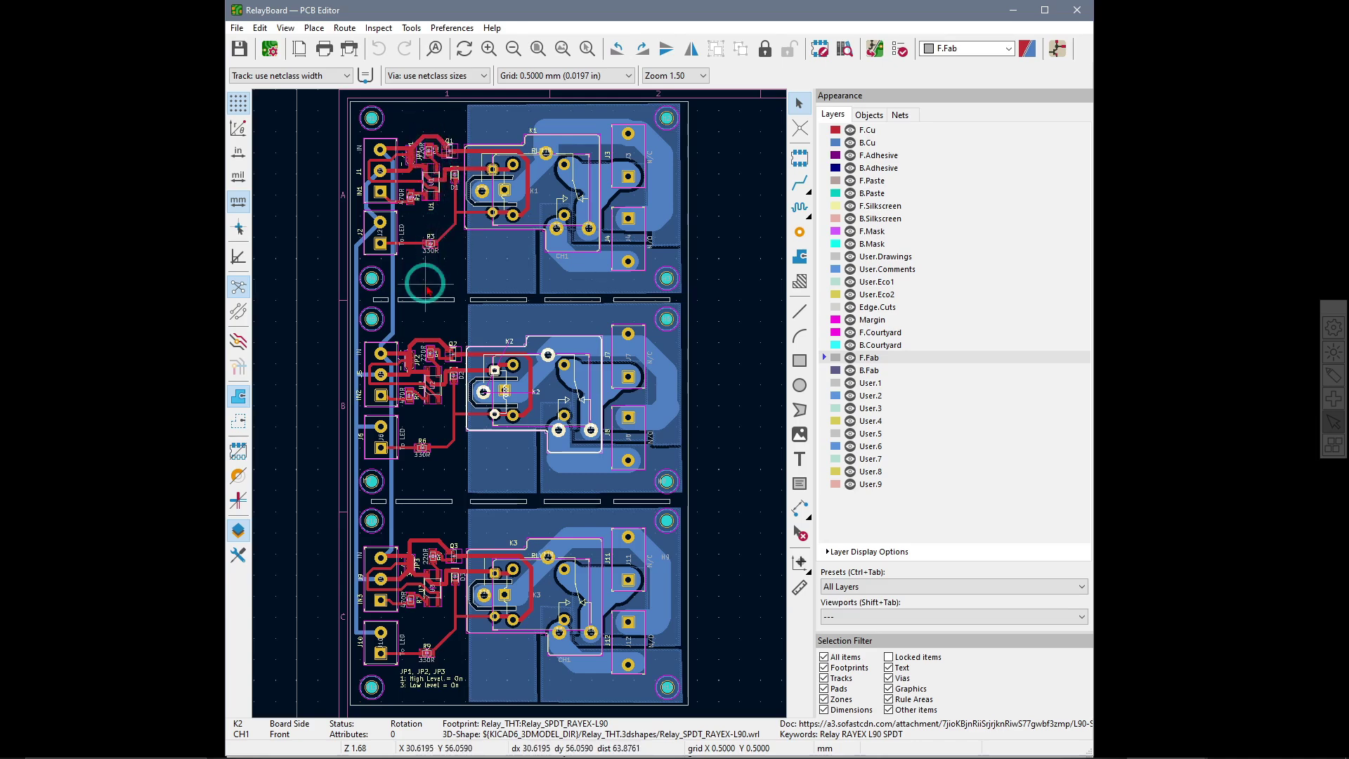
pyautogui.scroll(1, 427, 289)
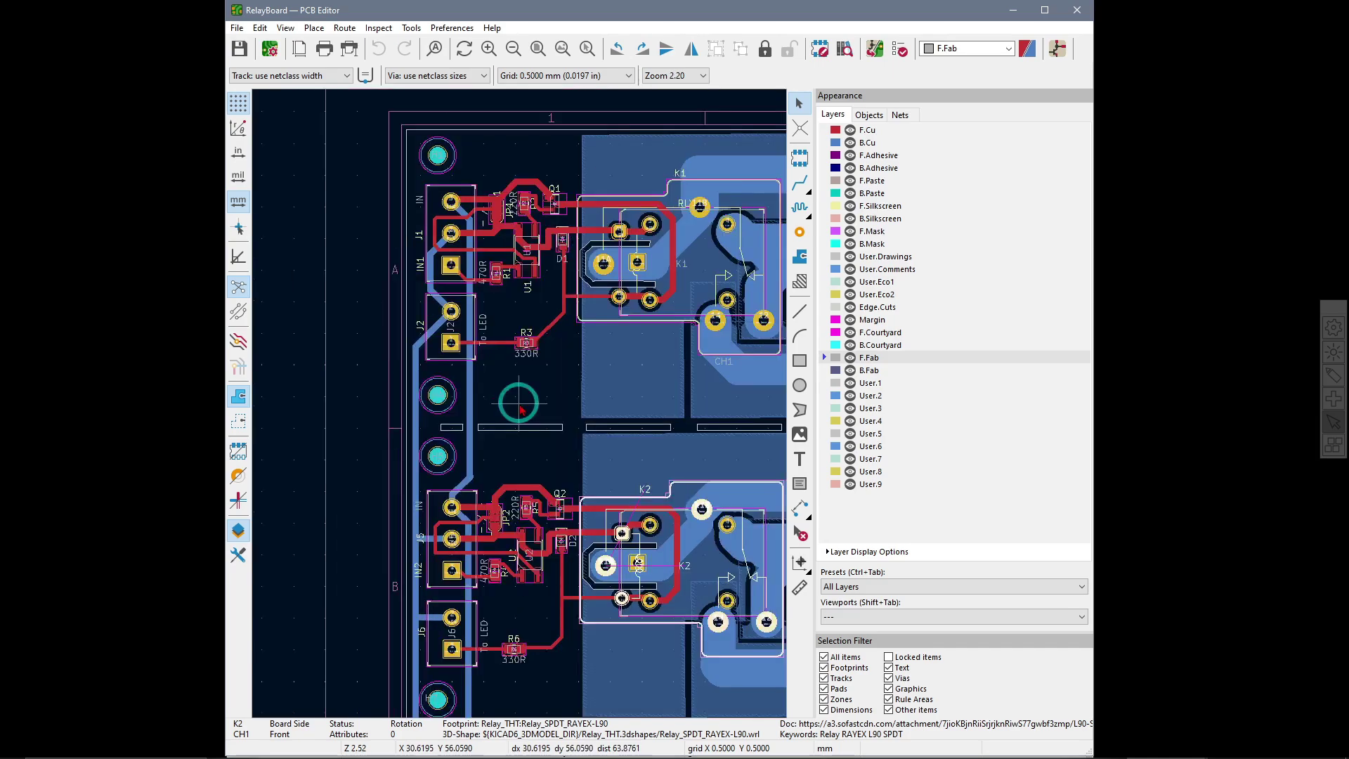
pyautogui.scroll(1, 521, 410)
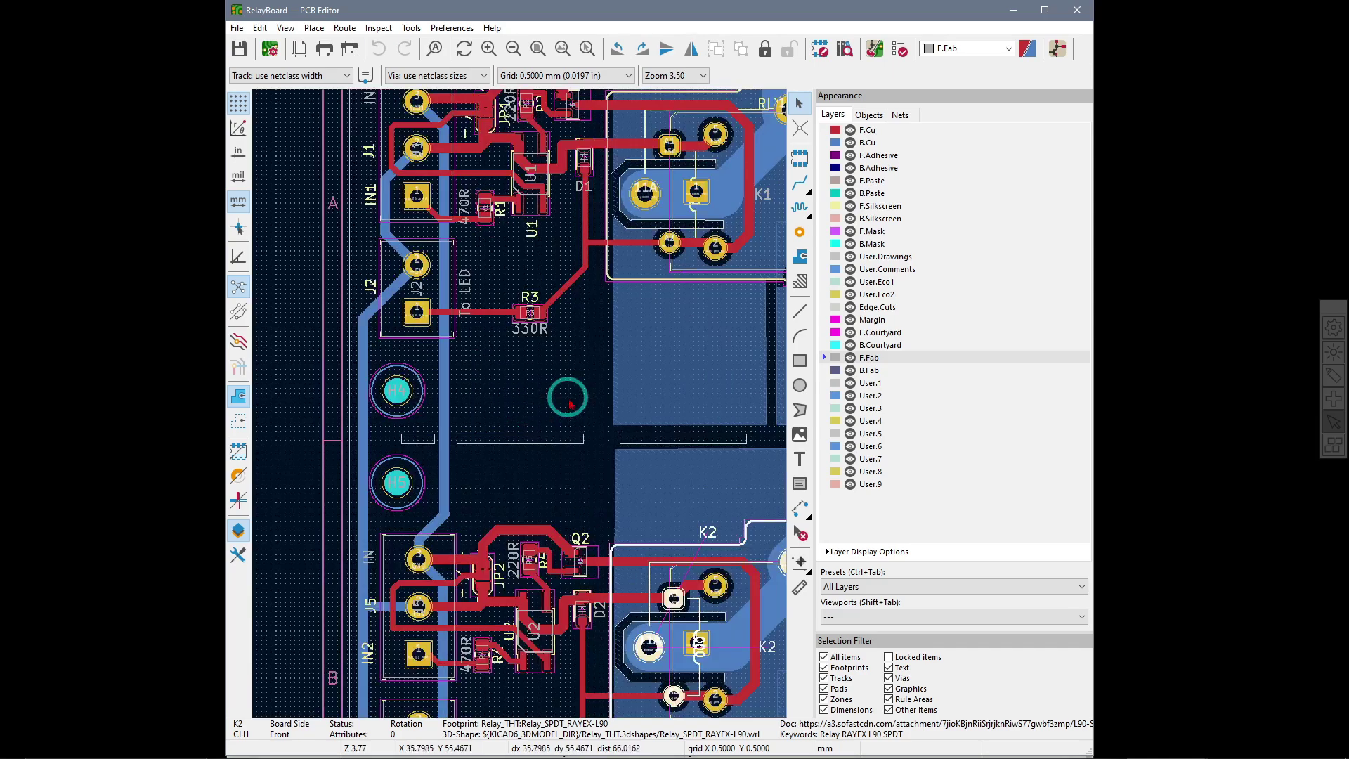
pyautogui.moveTo(568, 399); pyautogui.dragTo(531, 569, button='middle')
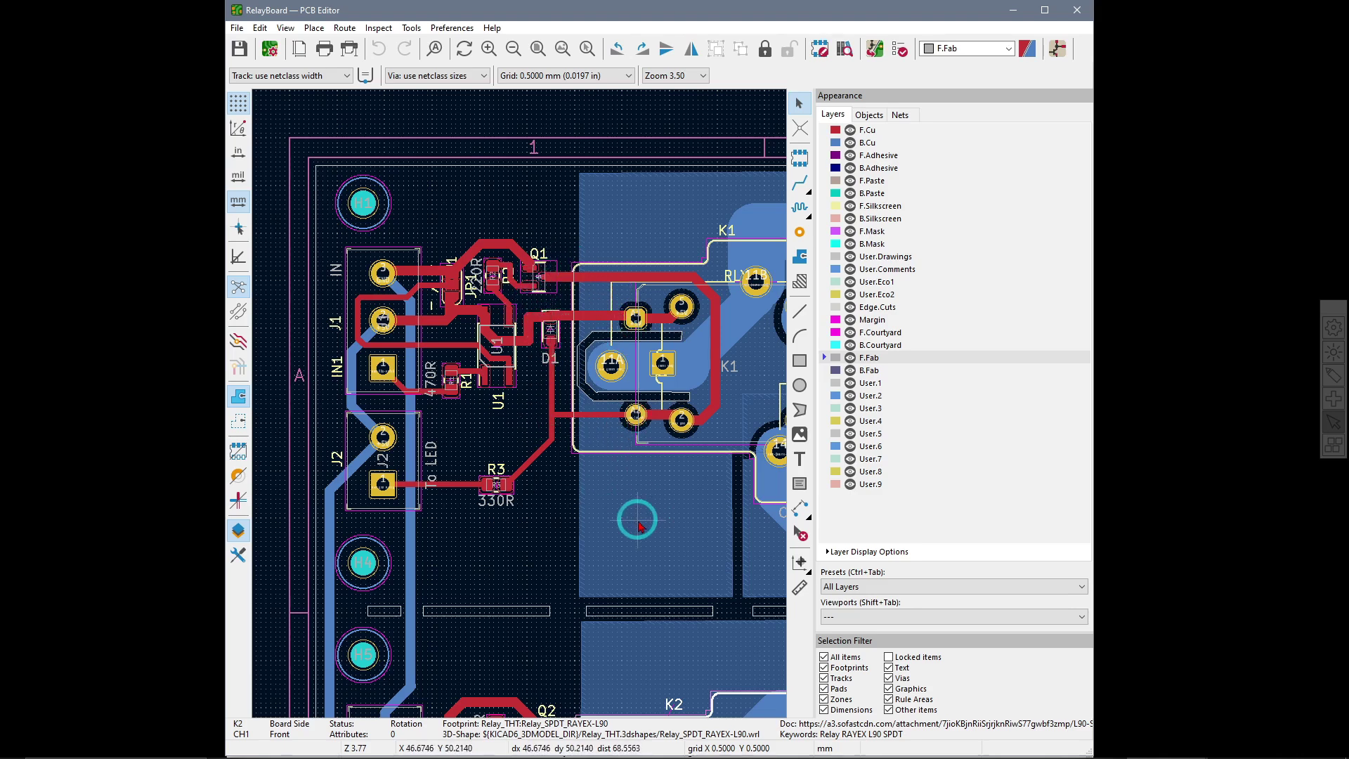
pyautogui.moveTo(635, 518); pyautogui.dragTo(425, 461, button='middle')
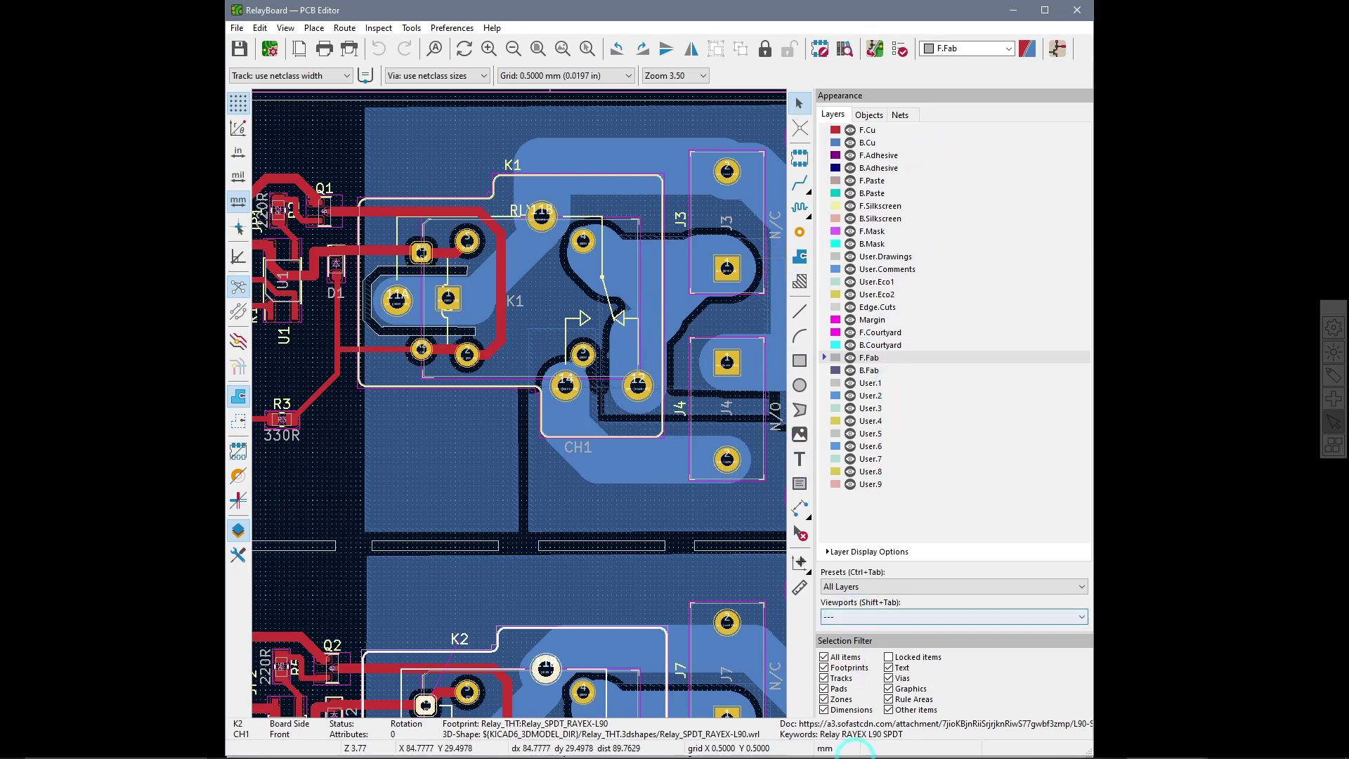
# Start plotting the relay board from the PCB Editor and set the plot format to Gerber
pyautogui.moveTo(852, 753)
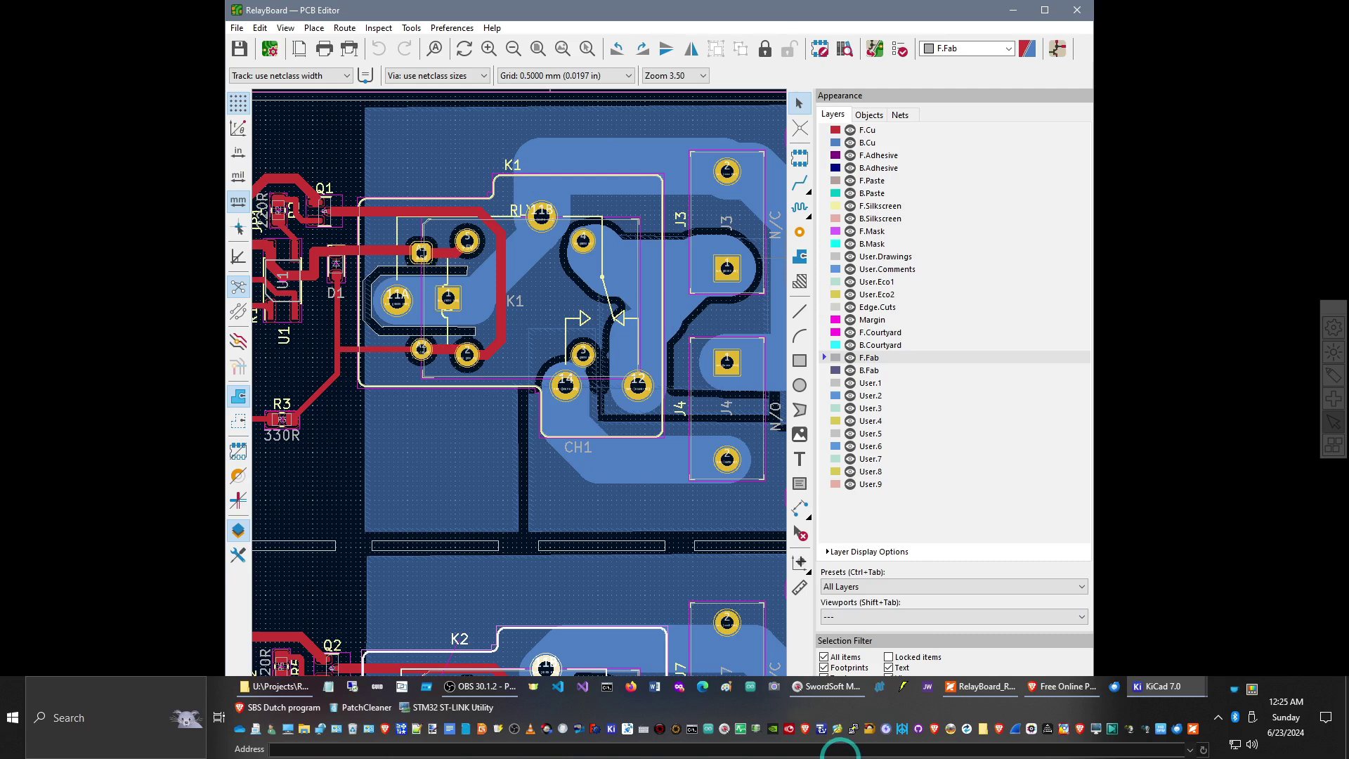
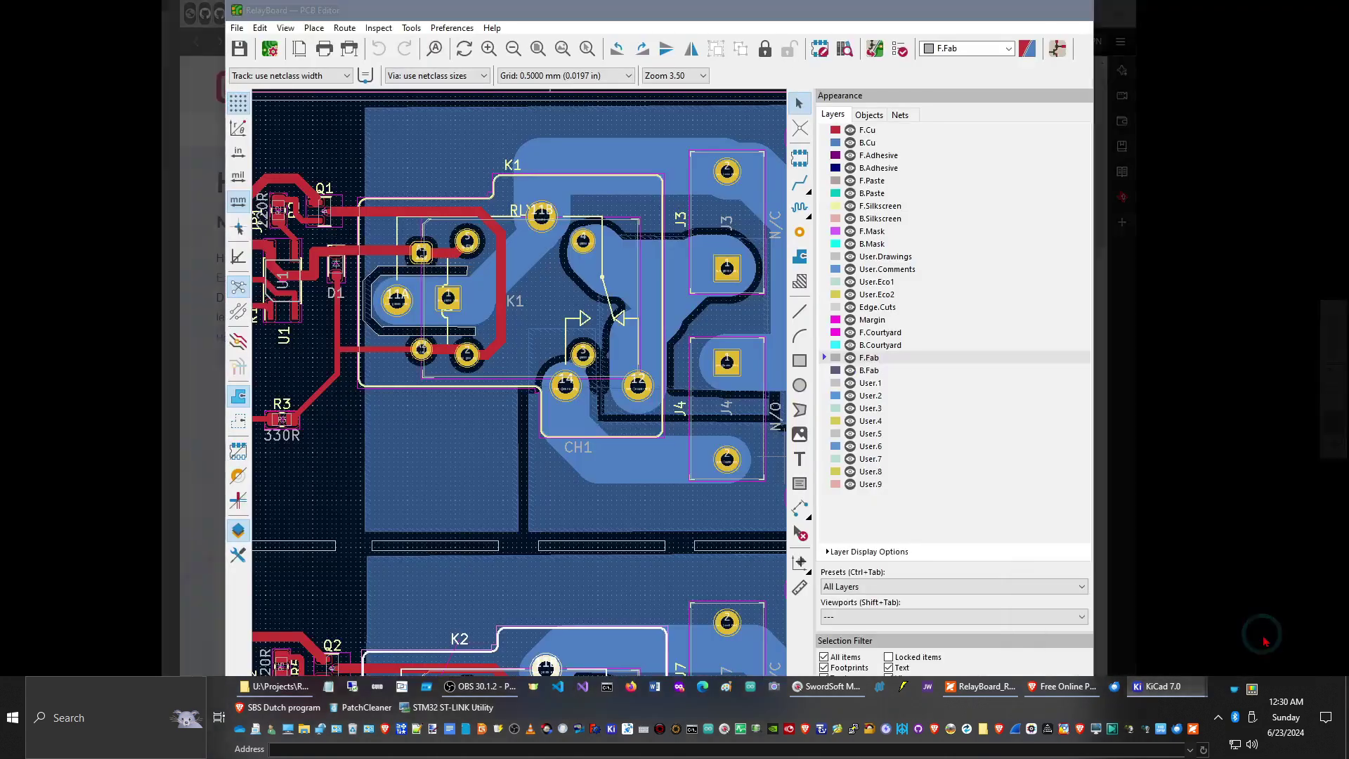
pyautogui.click(348, 52)
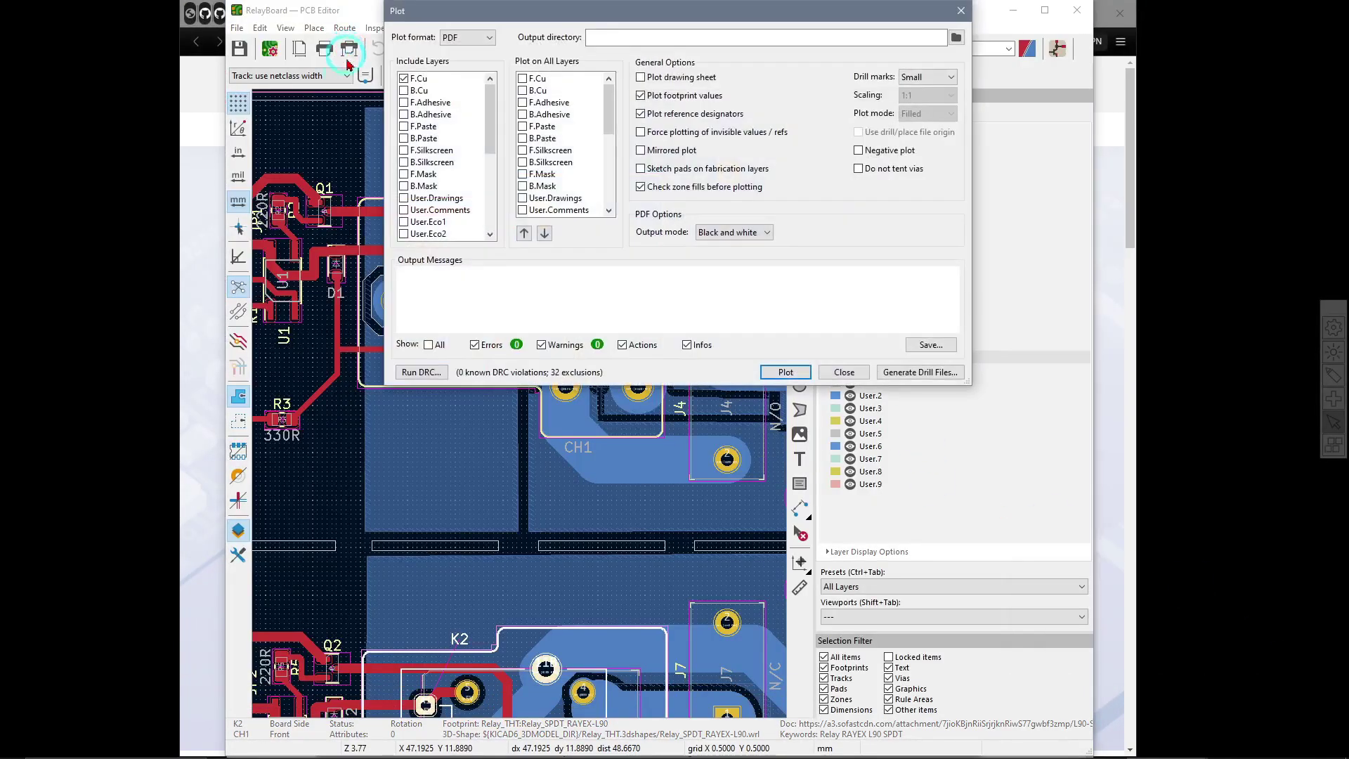
pyautogui.click(489, 41)
pyautogui.click(474, 54)
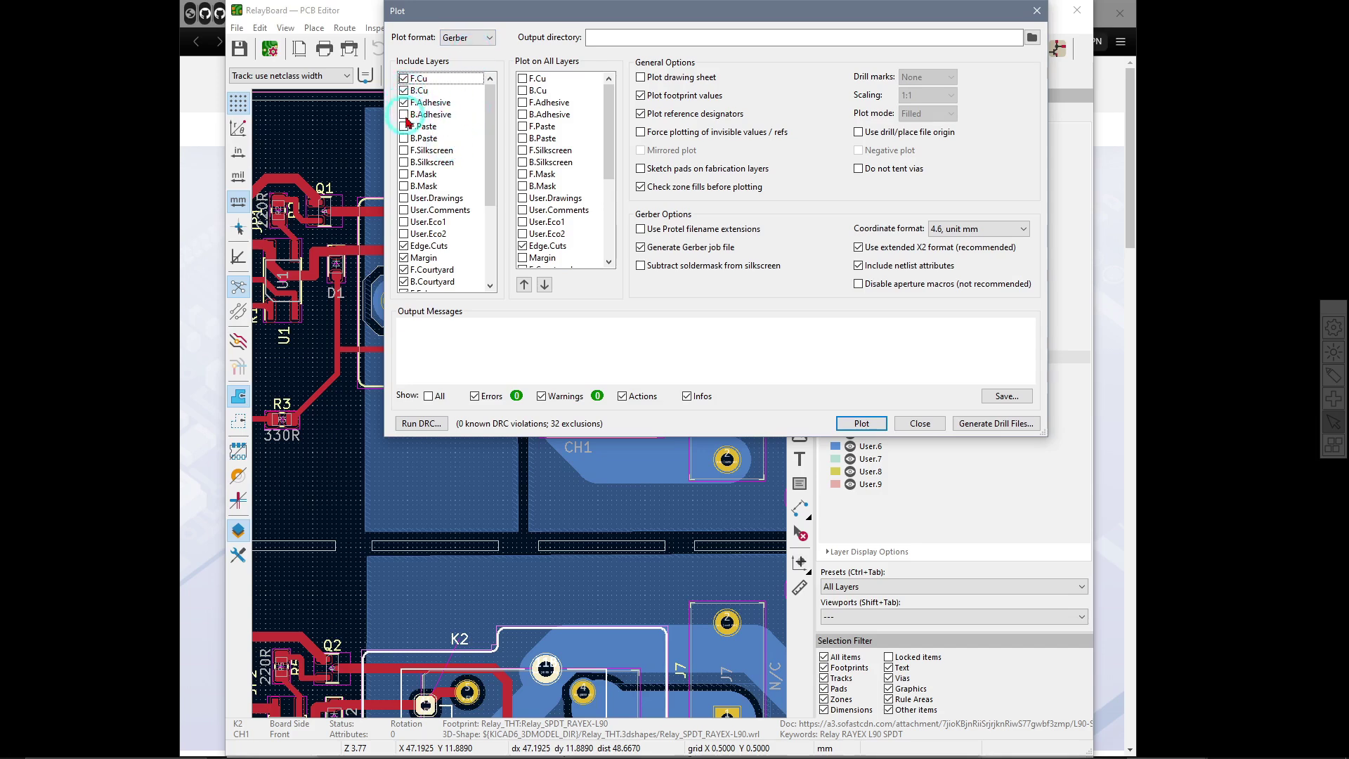
# Include B.Adhesive and the front and back Paste, Silkscreen and Mask layers in the Gerber plot
pyautogui.click(405, 114)
pyautogui.click(404, 149)
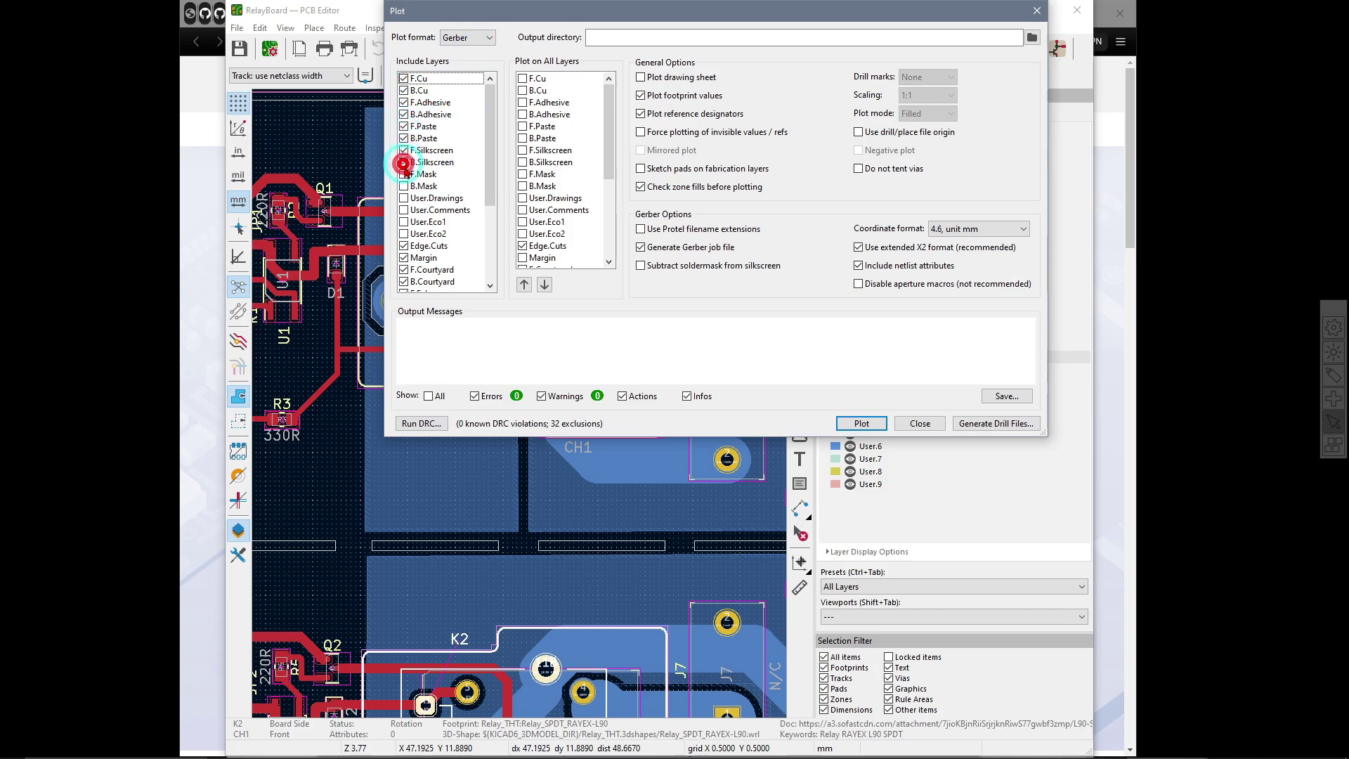
pyautogui.click(404, 162)
pyautogui.click(404, 186)
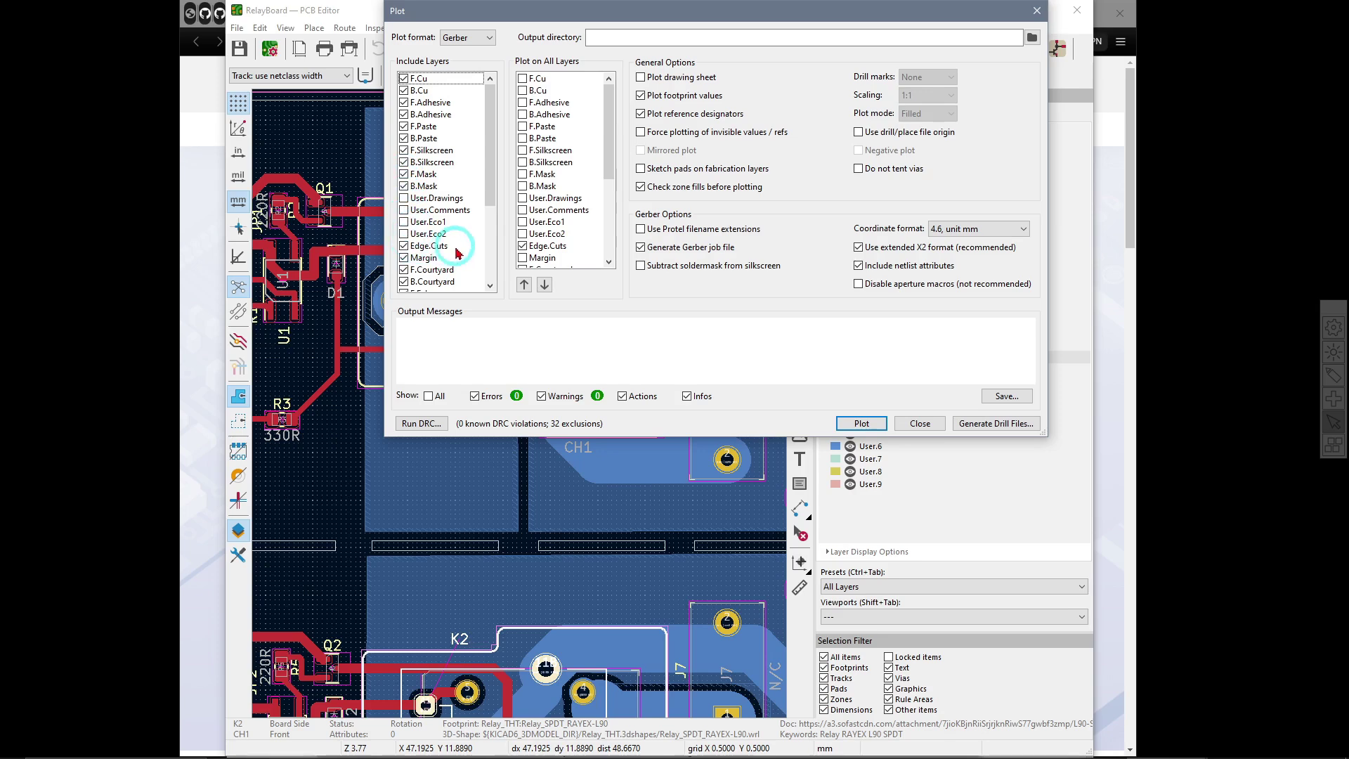
pyautogui.scroll(-3, 457, 253)
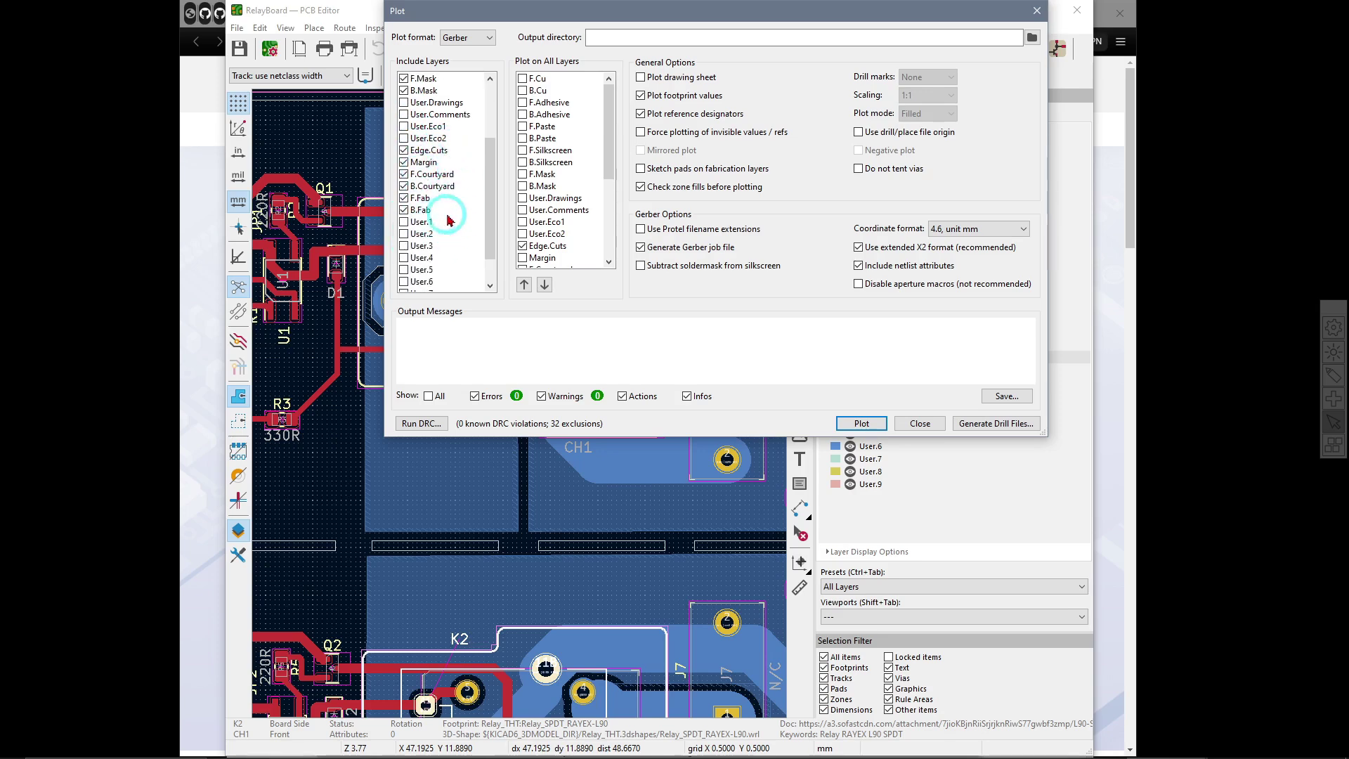
pyautogui.scroll(3, 446, 211)
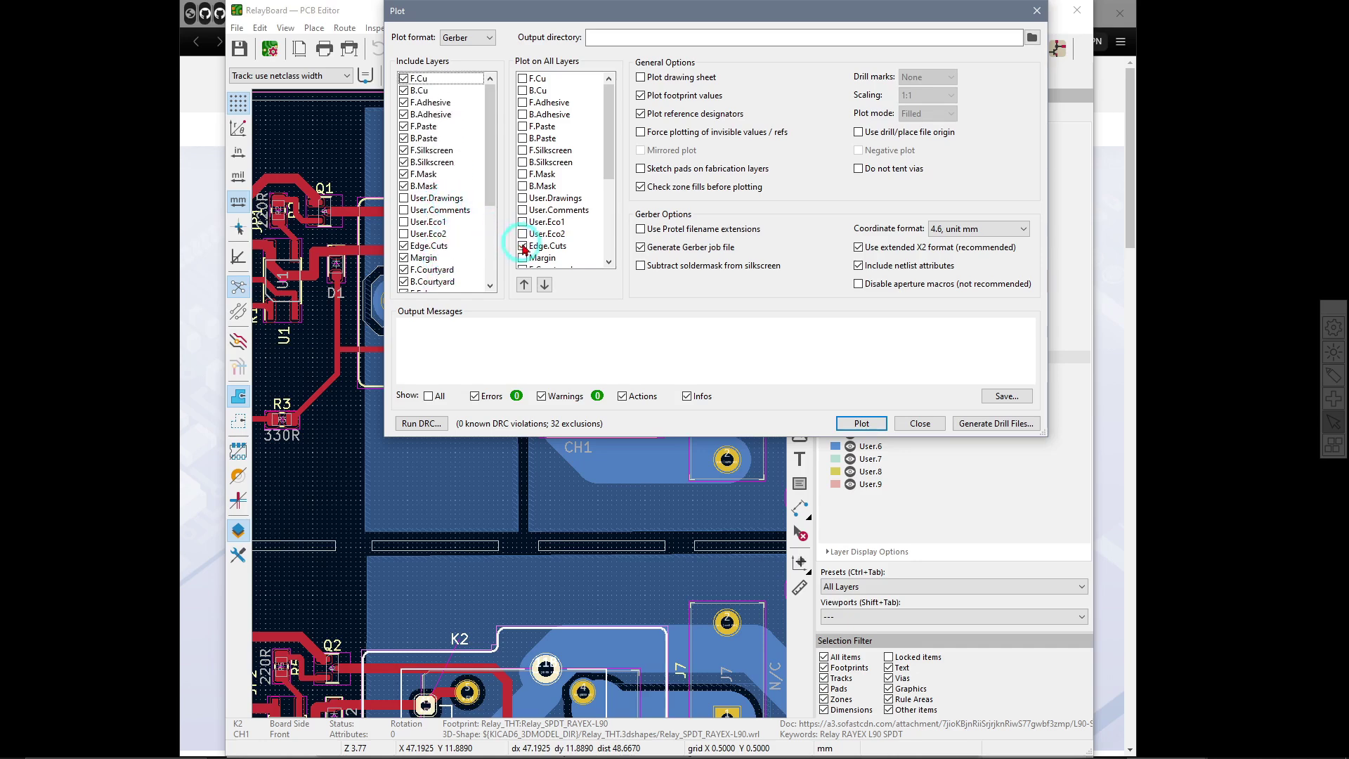
# Exclude Edge.Cuts from the layers plotted on all layers, check the remaining ones, and close the plot settings without plotting
pyautogui.click(582, 242)
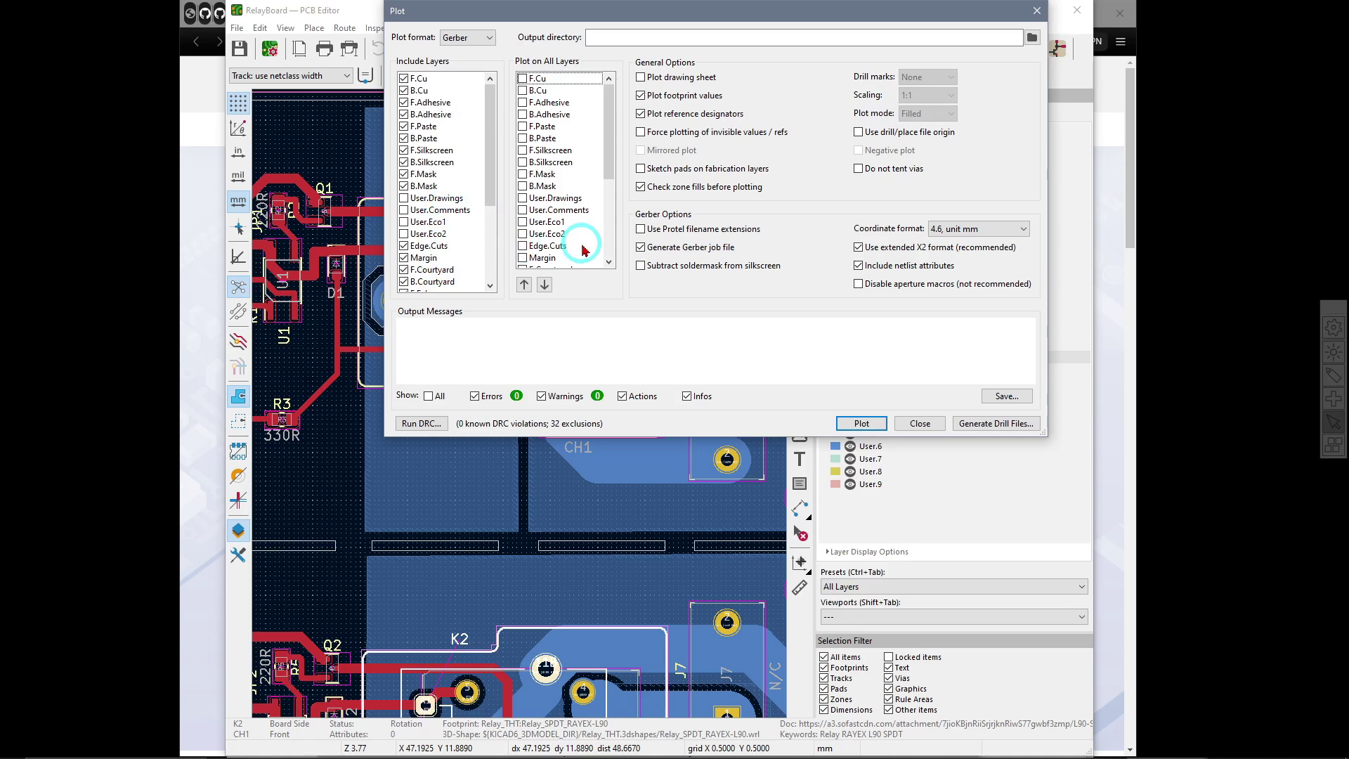
pyautogui.scroll(-3, 573, 160)
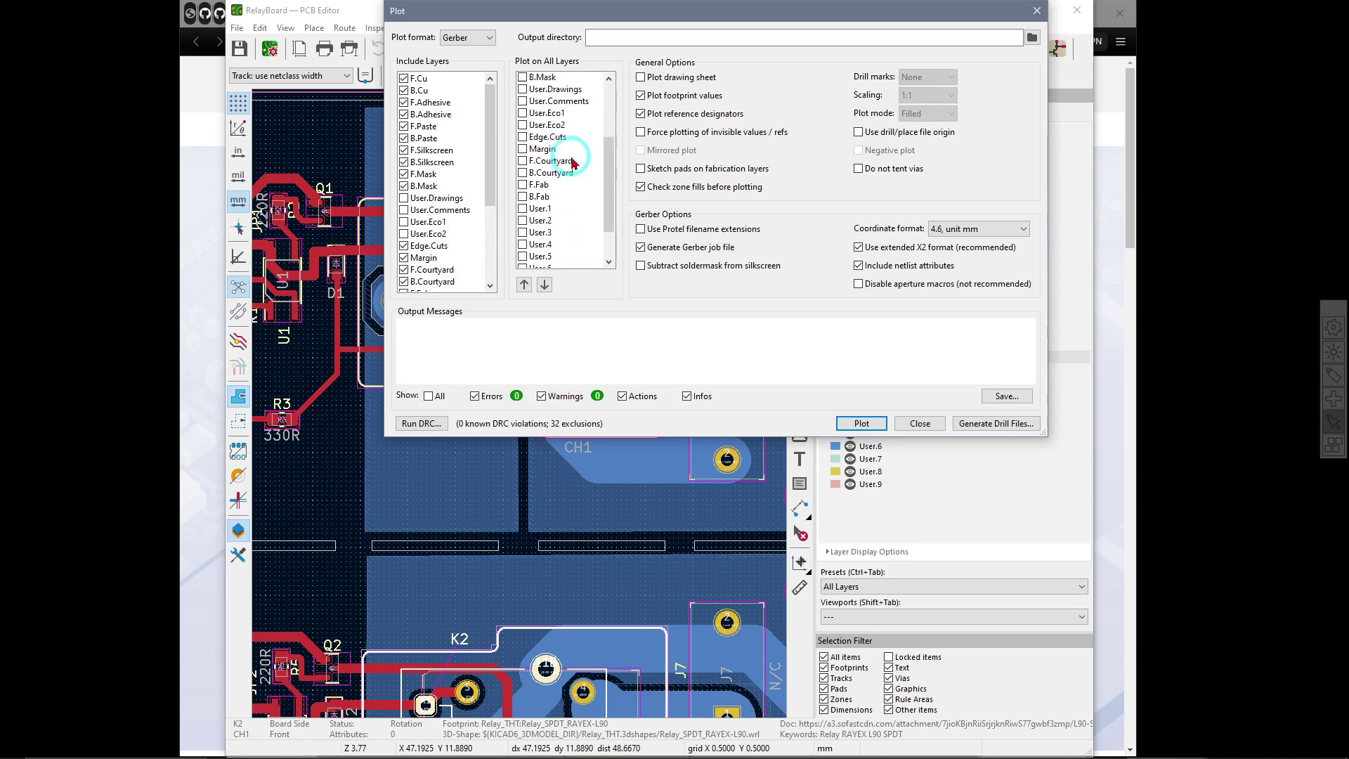
pyautogui.scroll(3, 572, 160)
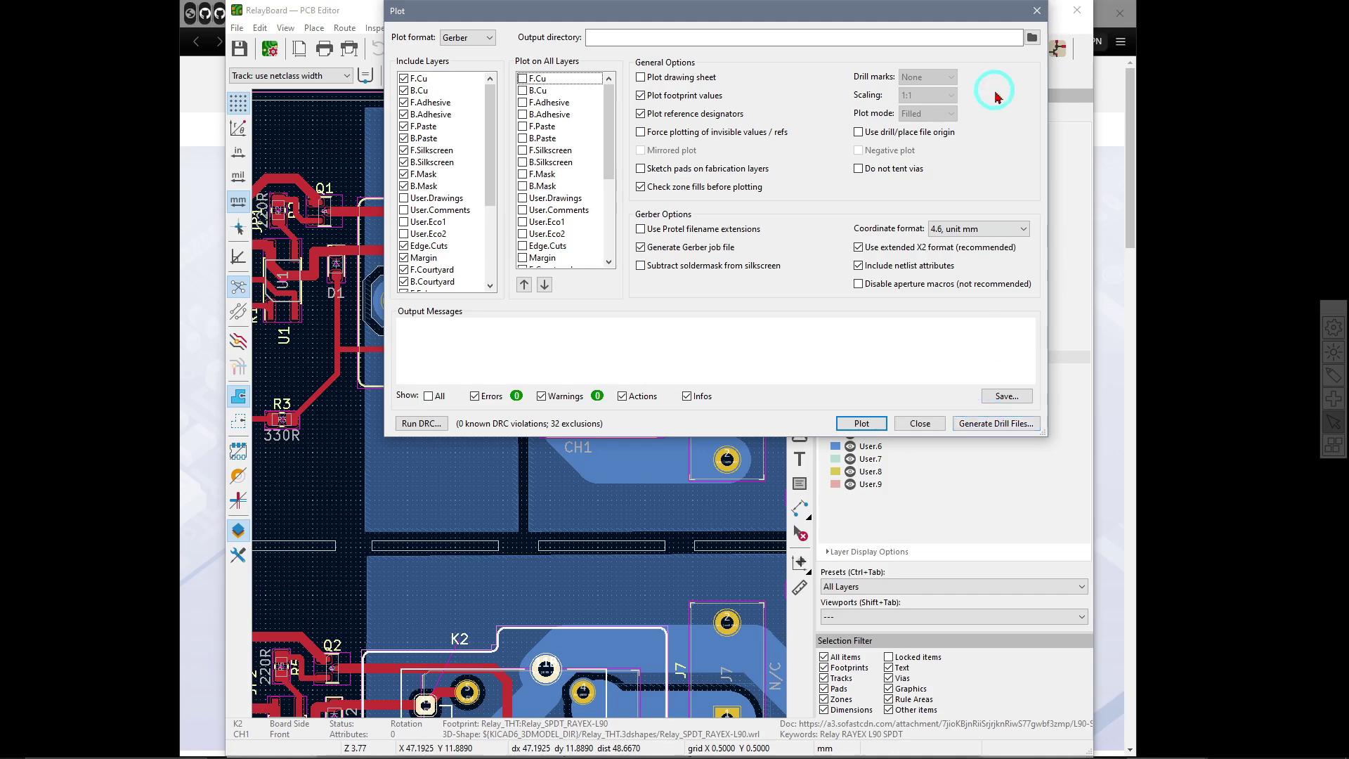
pyautogui.click(1038, 11)
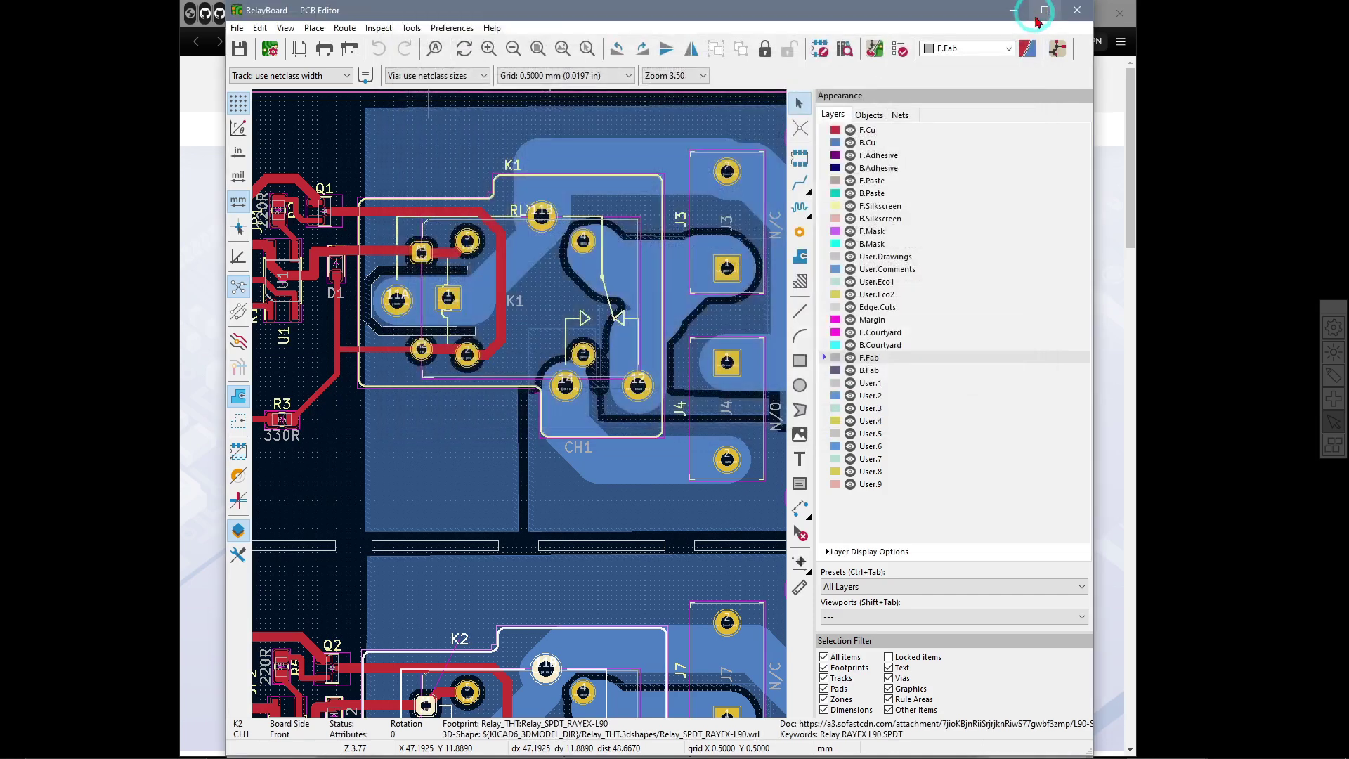
# Switch to the KiCad project window and select RelayBoard.zip among the project files
pyautogui.moveTo(1012, 755)
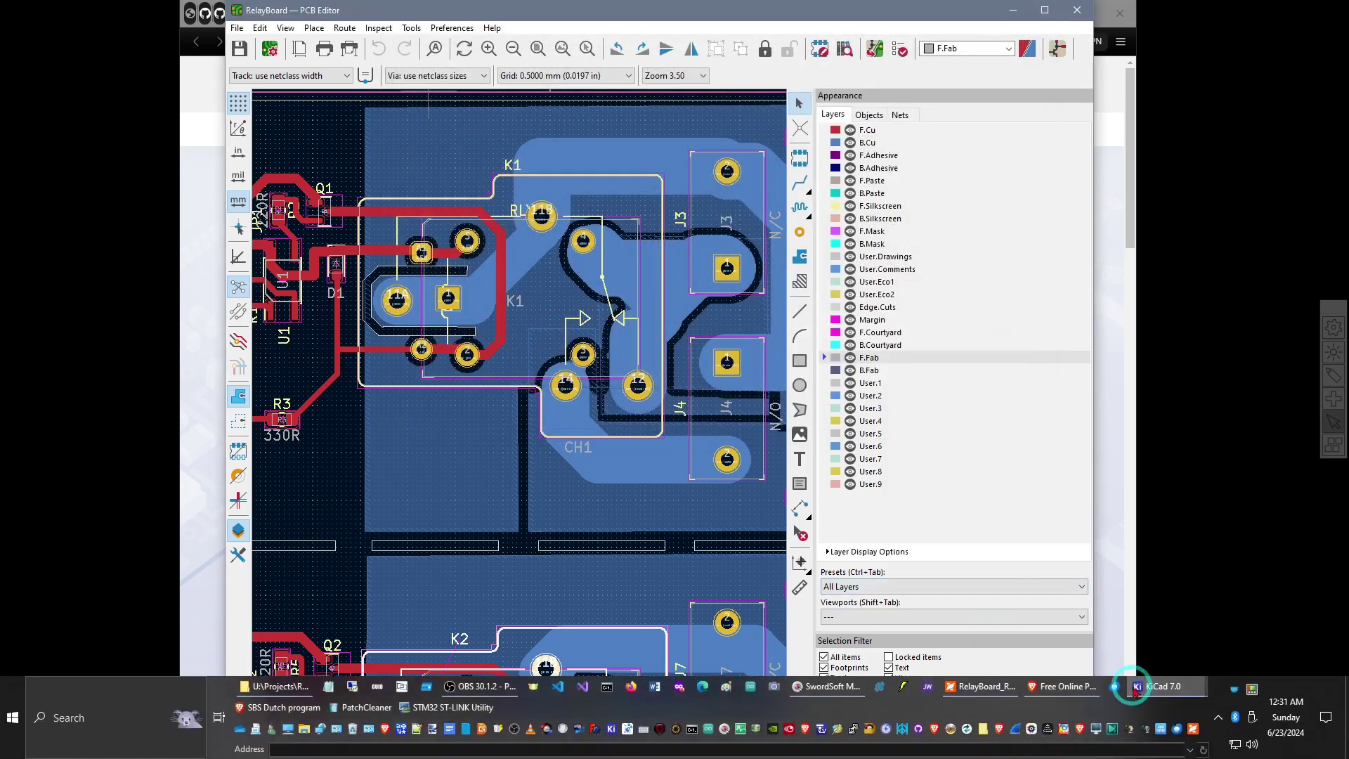
pyautogui.moveTo(1133, 688)
pyautogui.click(1069, 628)
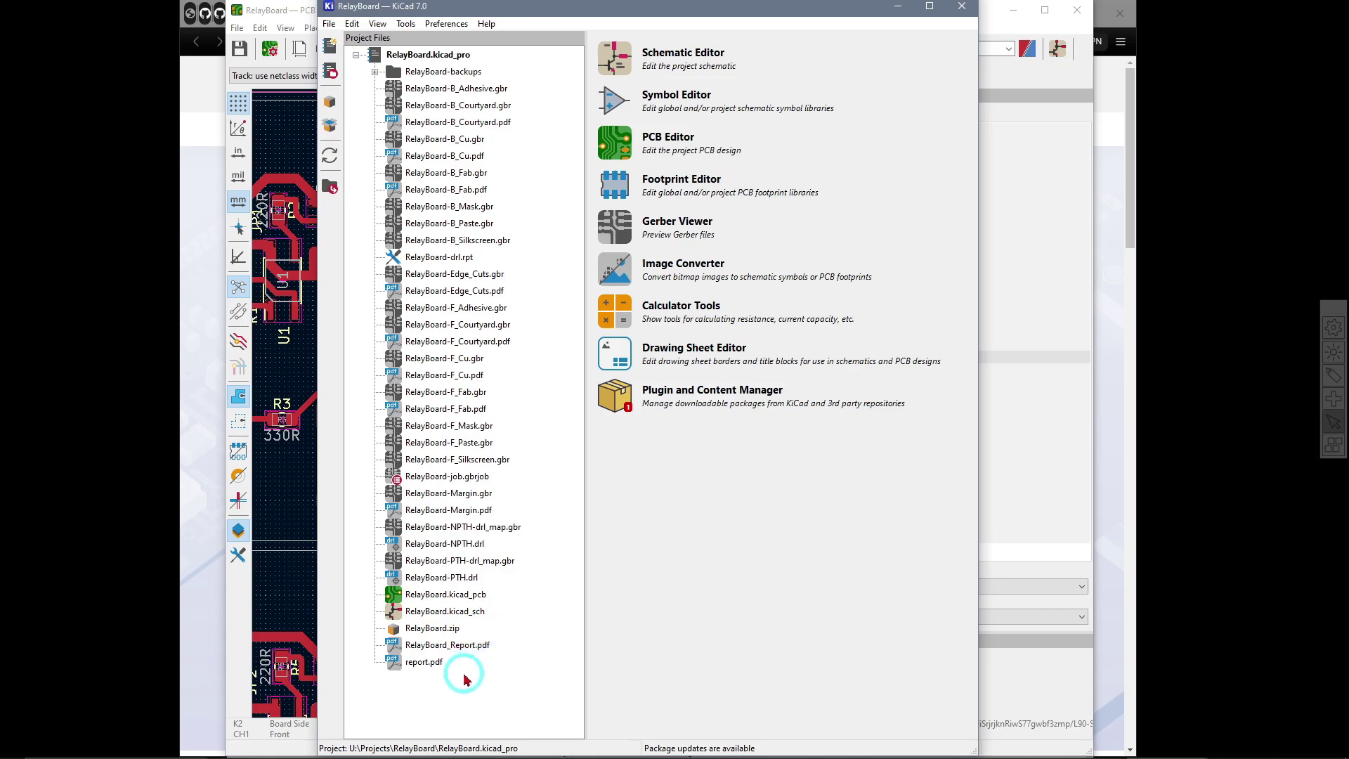
pyautogui.click(438, 627)
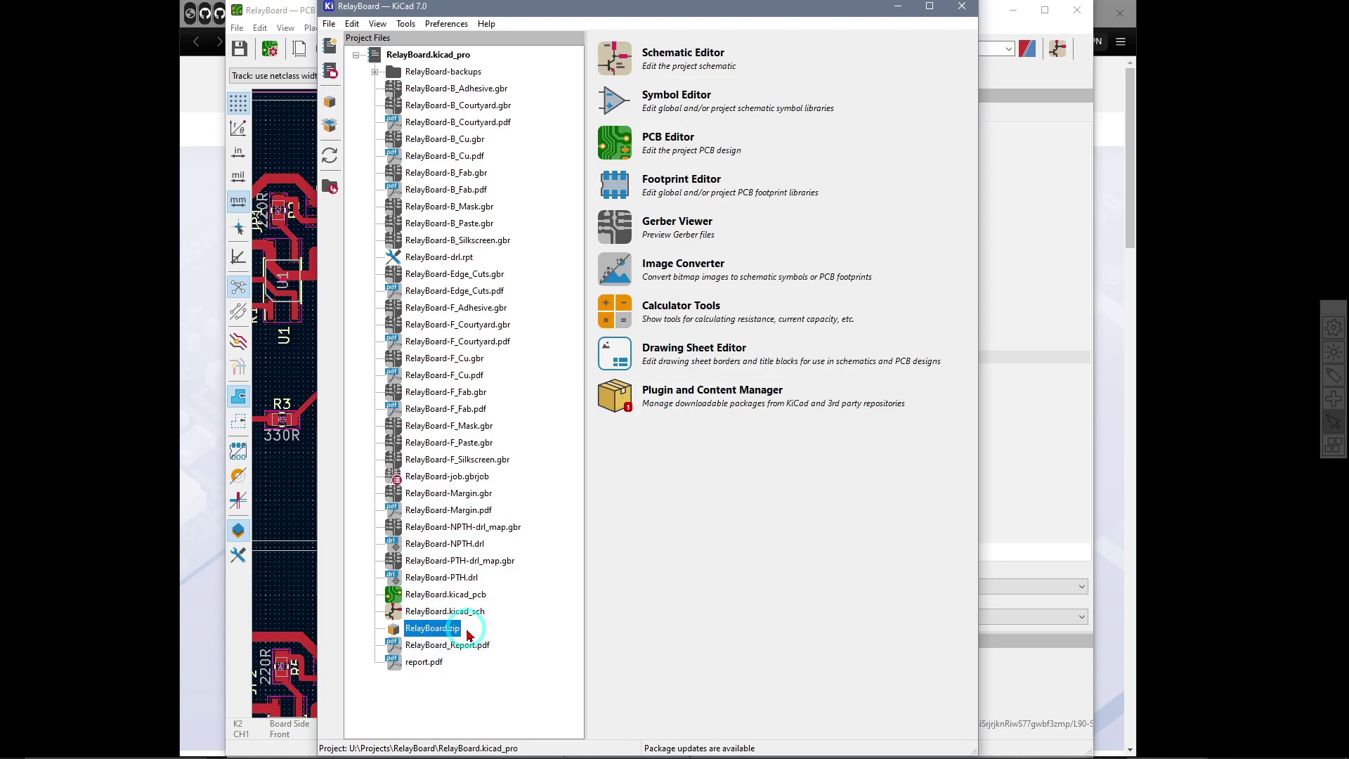
# Minimize the KiCad windows and upload RelayBoard.zip from the project folder to the HQDFM online Gerber viewer
pyautogui.click(902, 12)
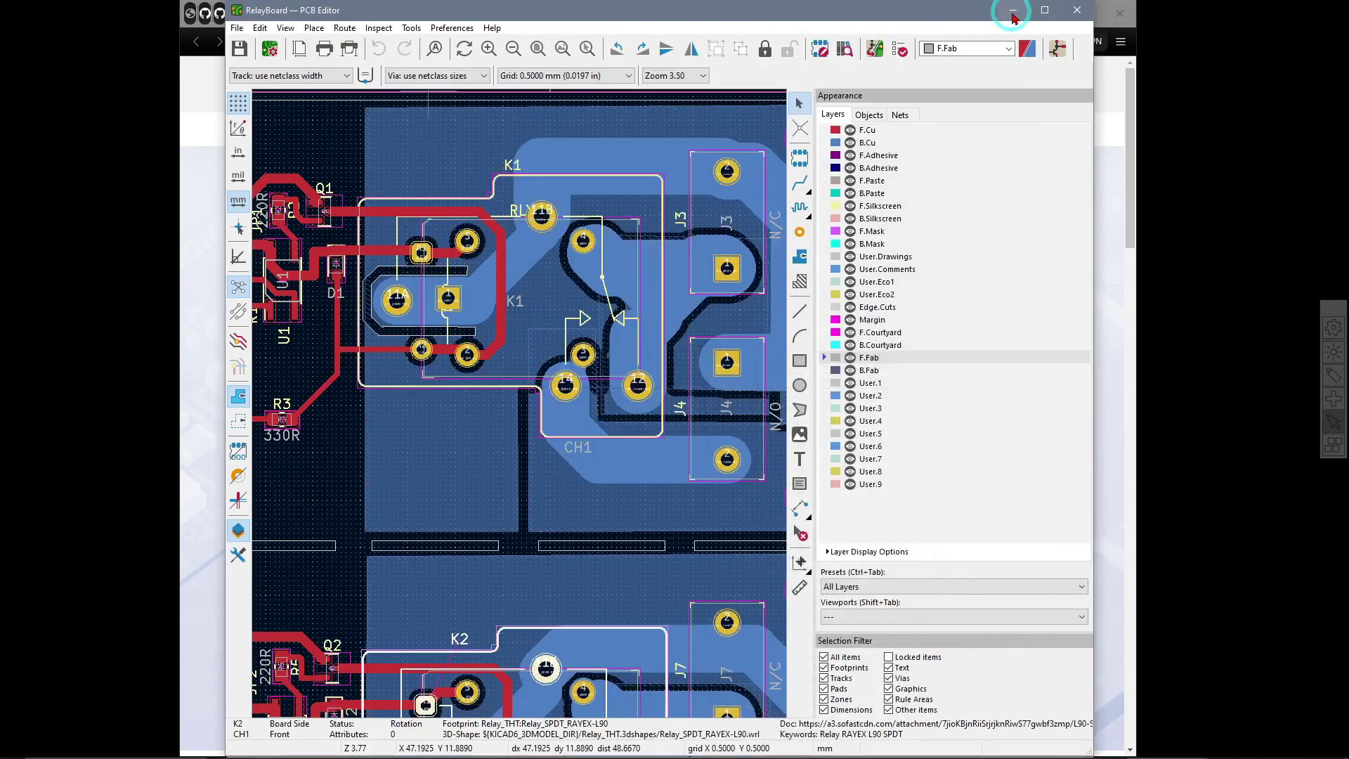
pyautogui.click(1012, 12)
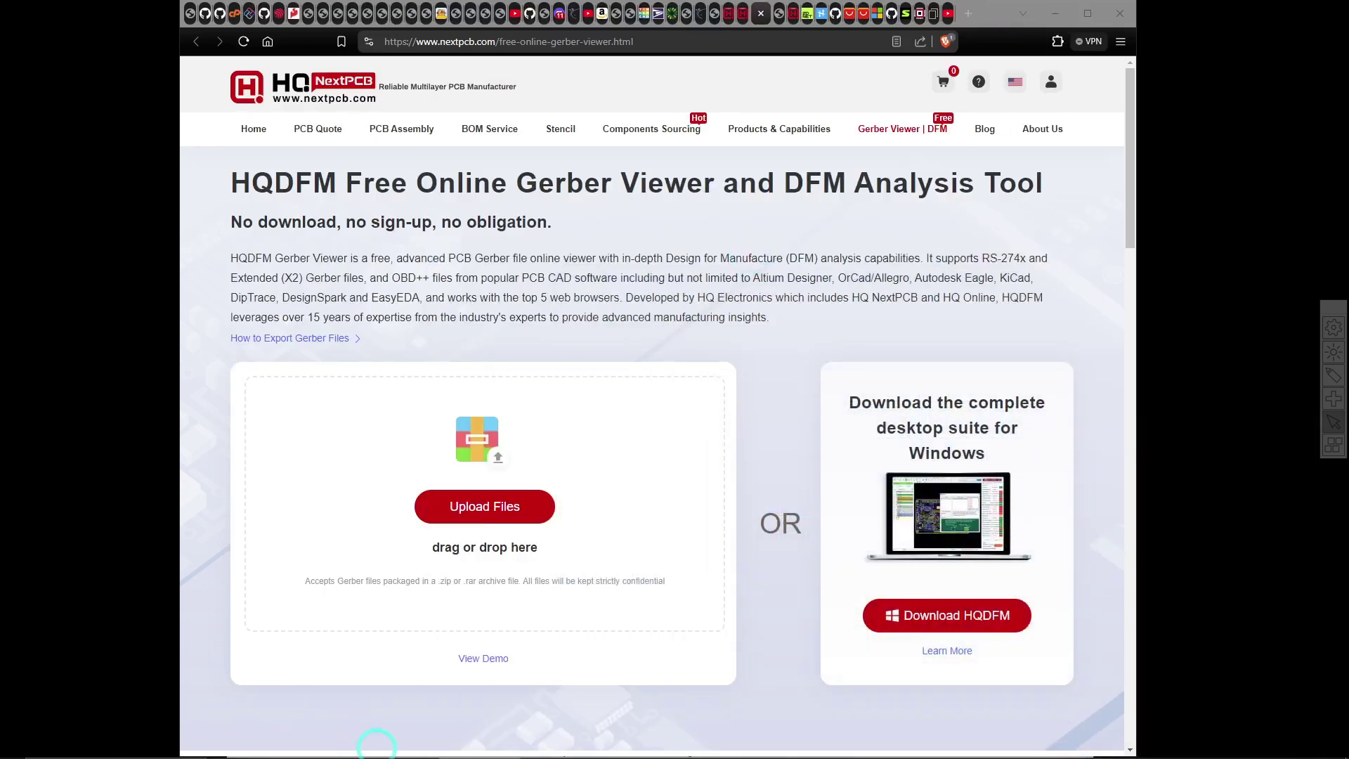
pyautogui.moveTo(343, 755)
pyautogui.click(279, 694)
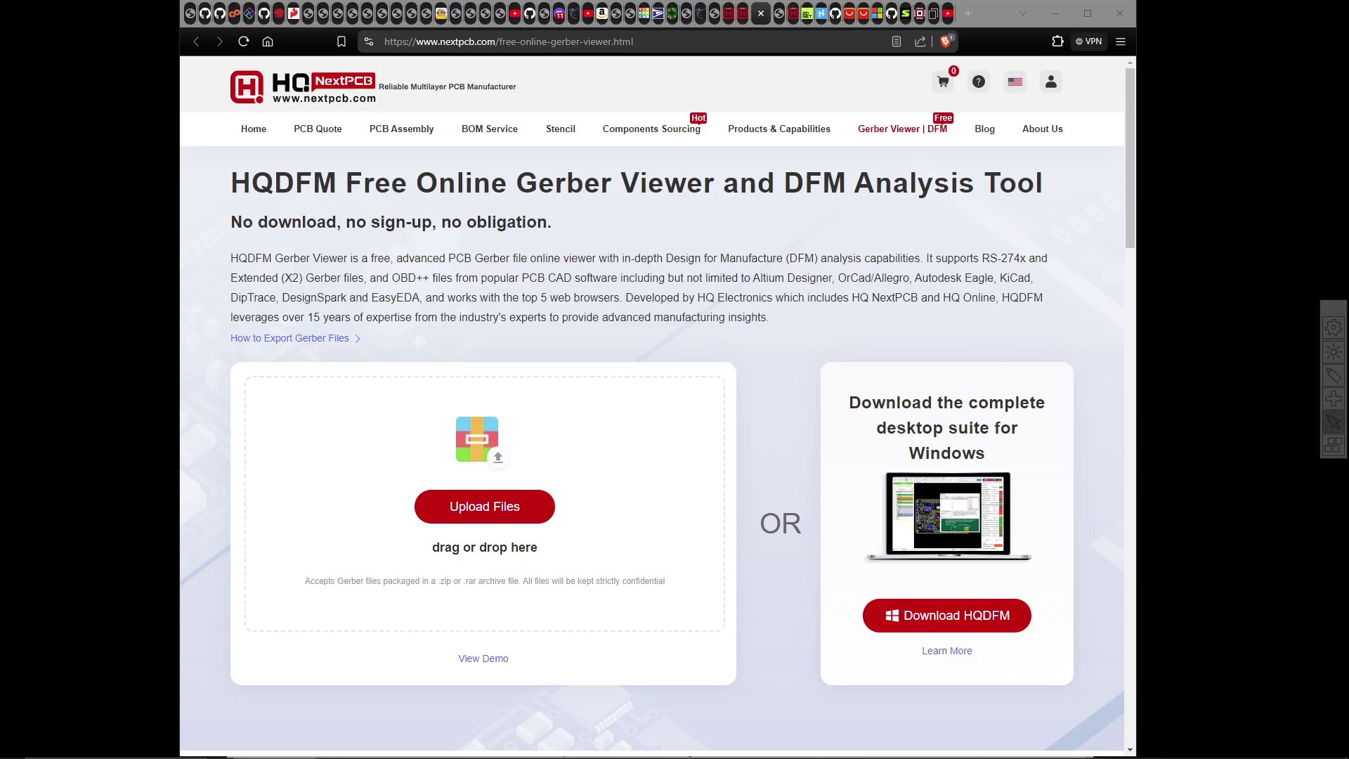
pyautogui.moveTo(43, 548); pyautogui.dragTo(485, 512)
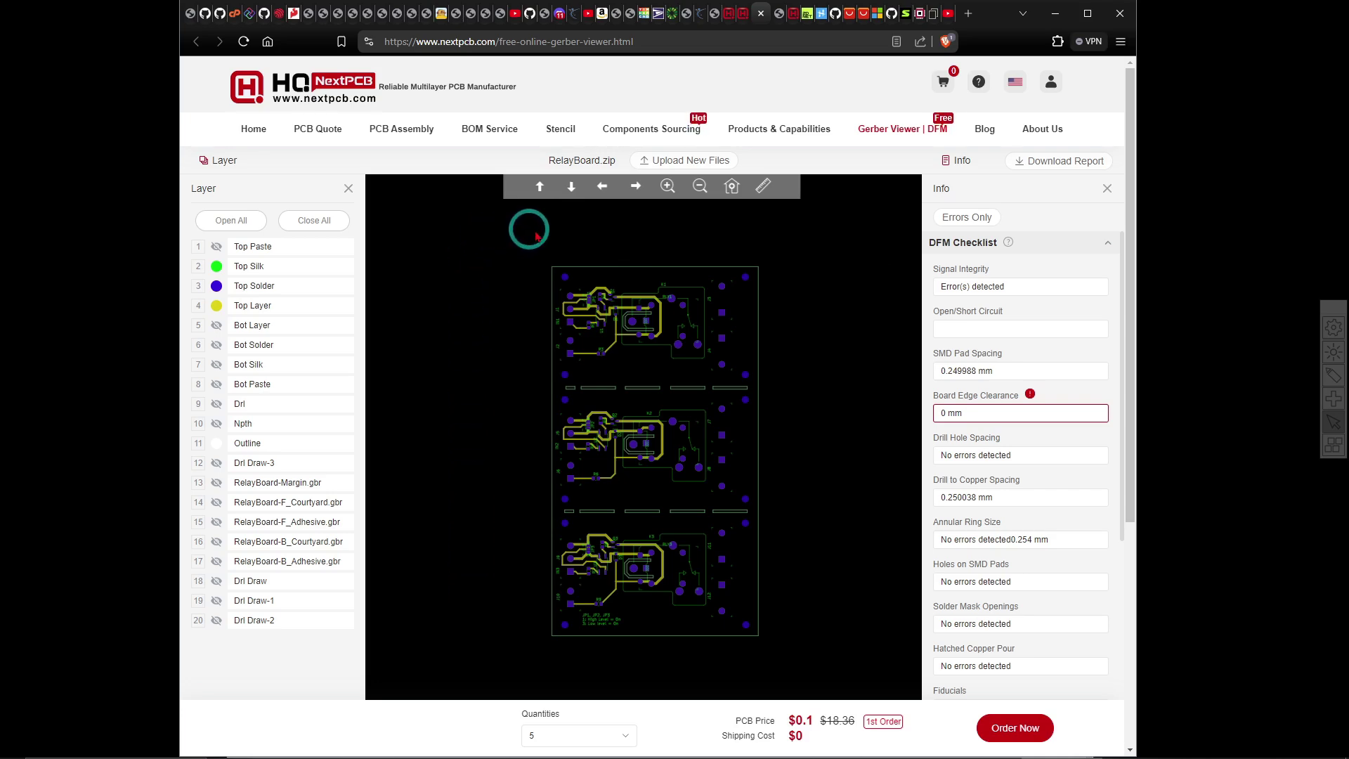
# Enlarge the board in the Gerber viewer and hide the Top Silk layer
pyautogui.click(669, 186)
pyautogui.click(669, 186)
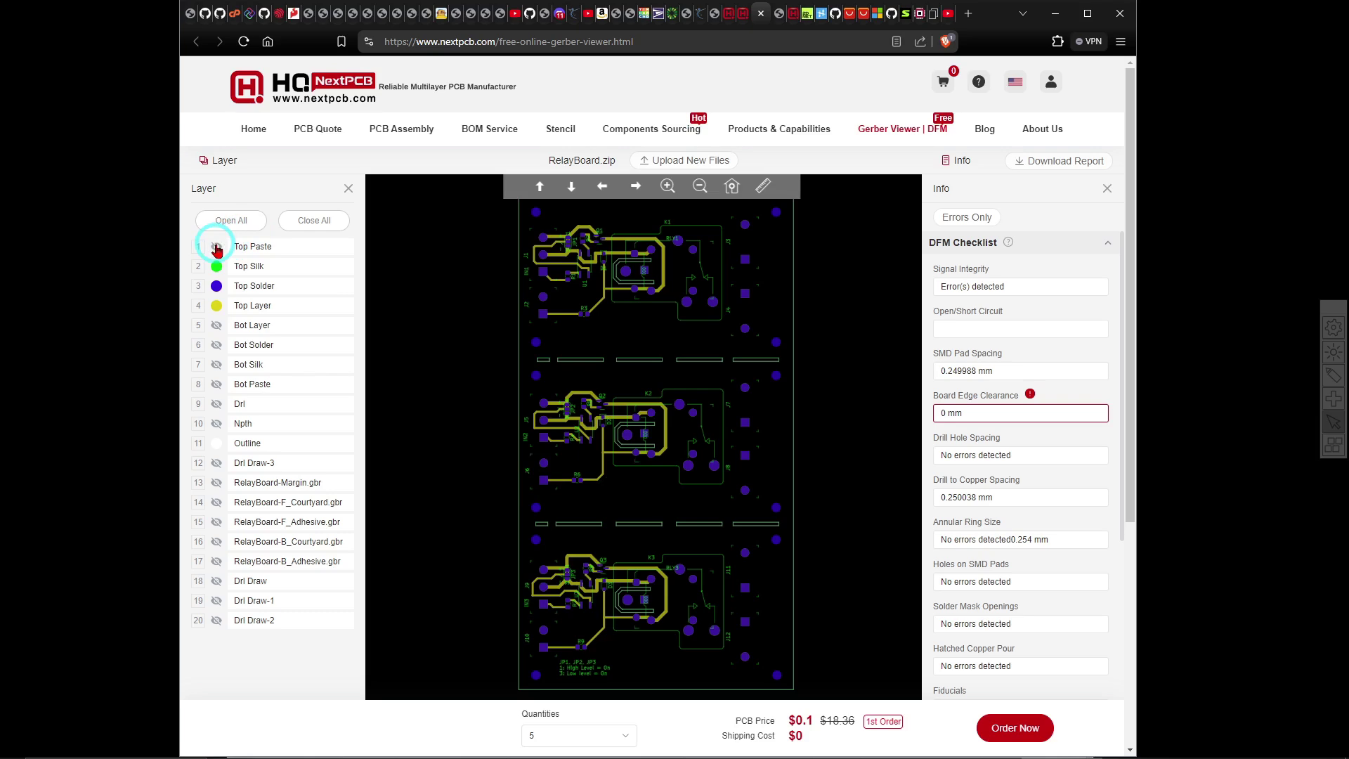
pyautogui.click(217, 268)
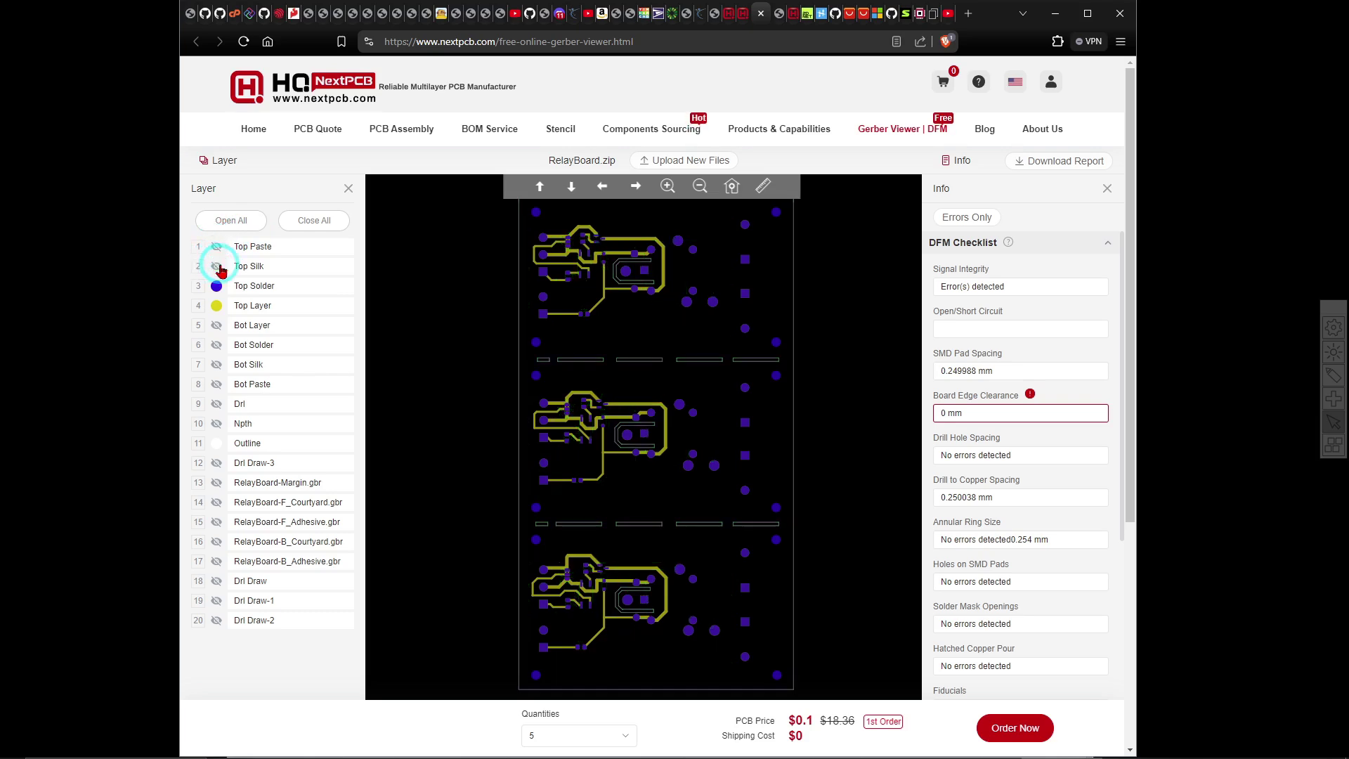
pyautogui.click(218, 267)
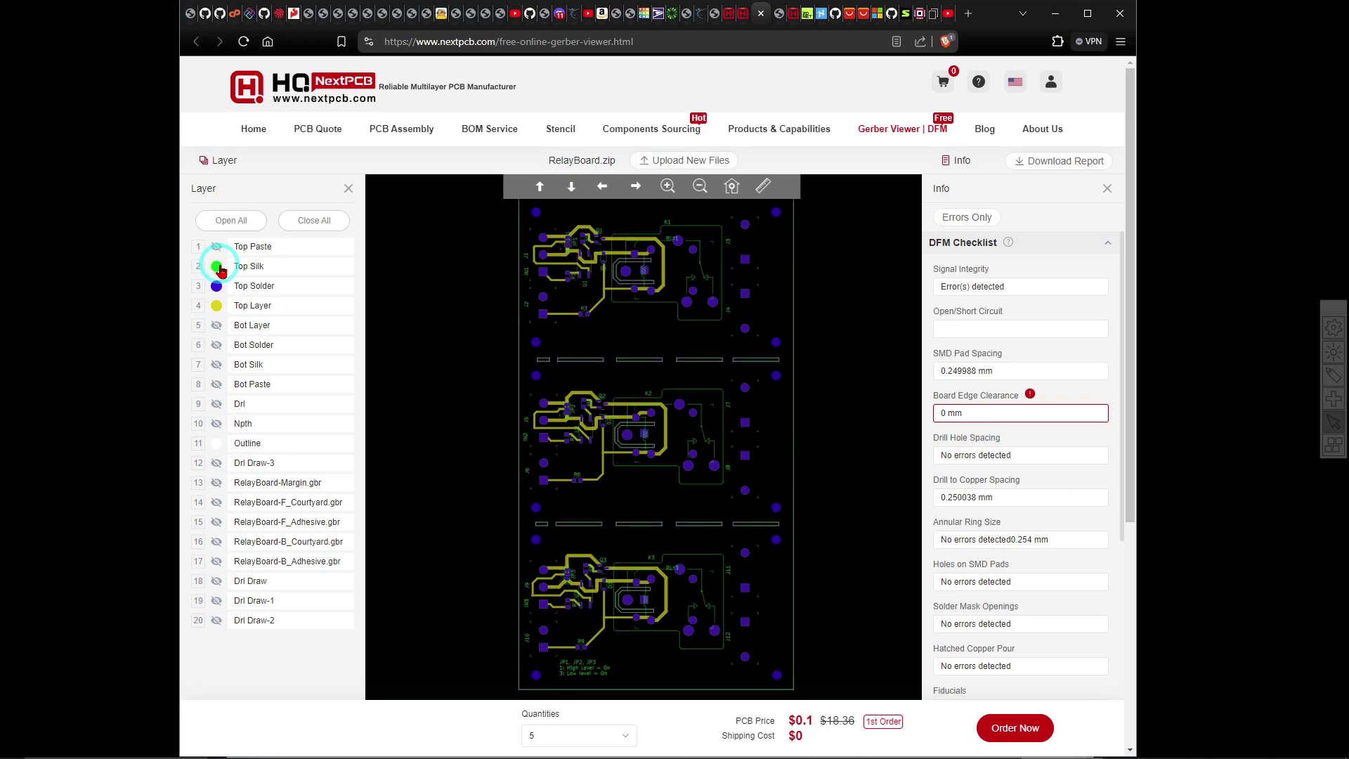
pyautogui.click(218, 268)
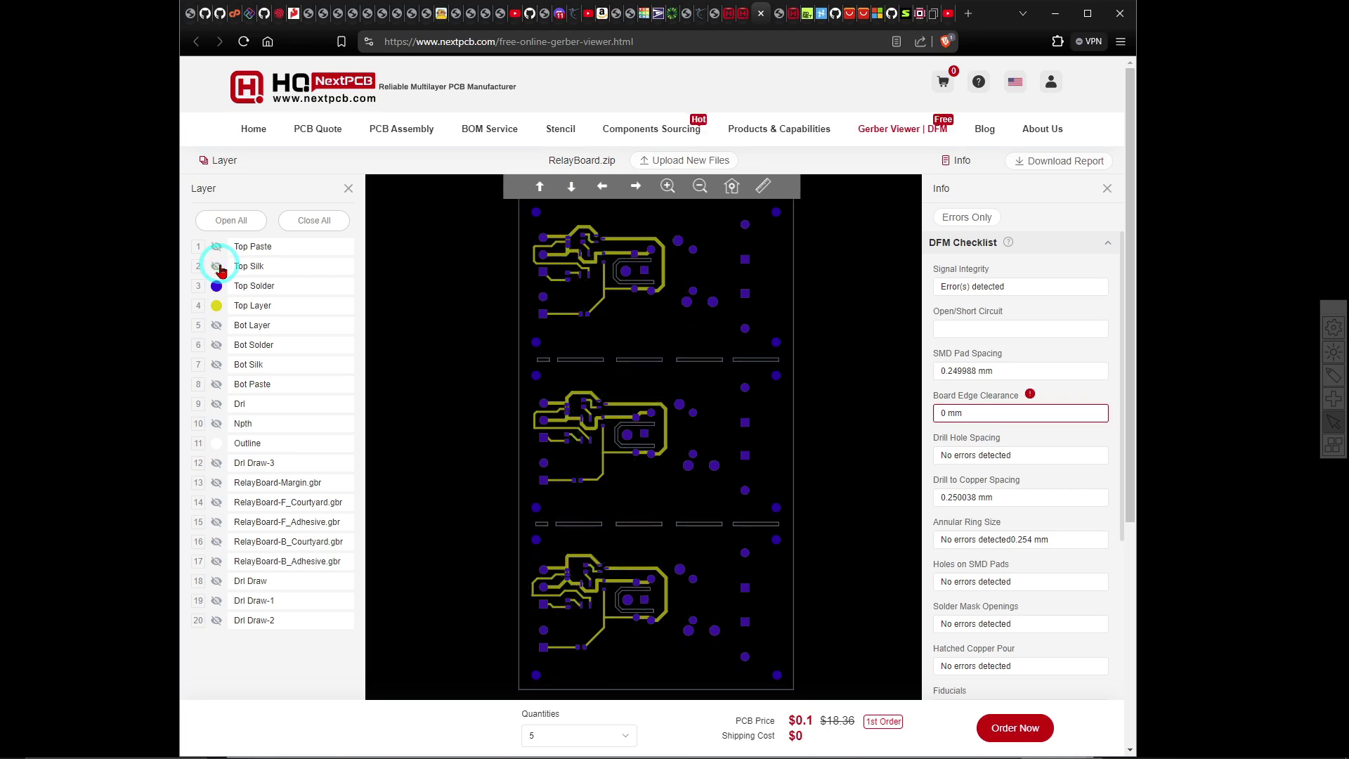
# Hide and redisplay the Top Layer, show the Bot Layer, Bot Paste, Drl and Npth layers, and hide the Outline
pyautogui.click(217, 307)
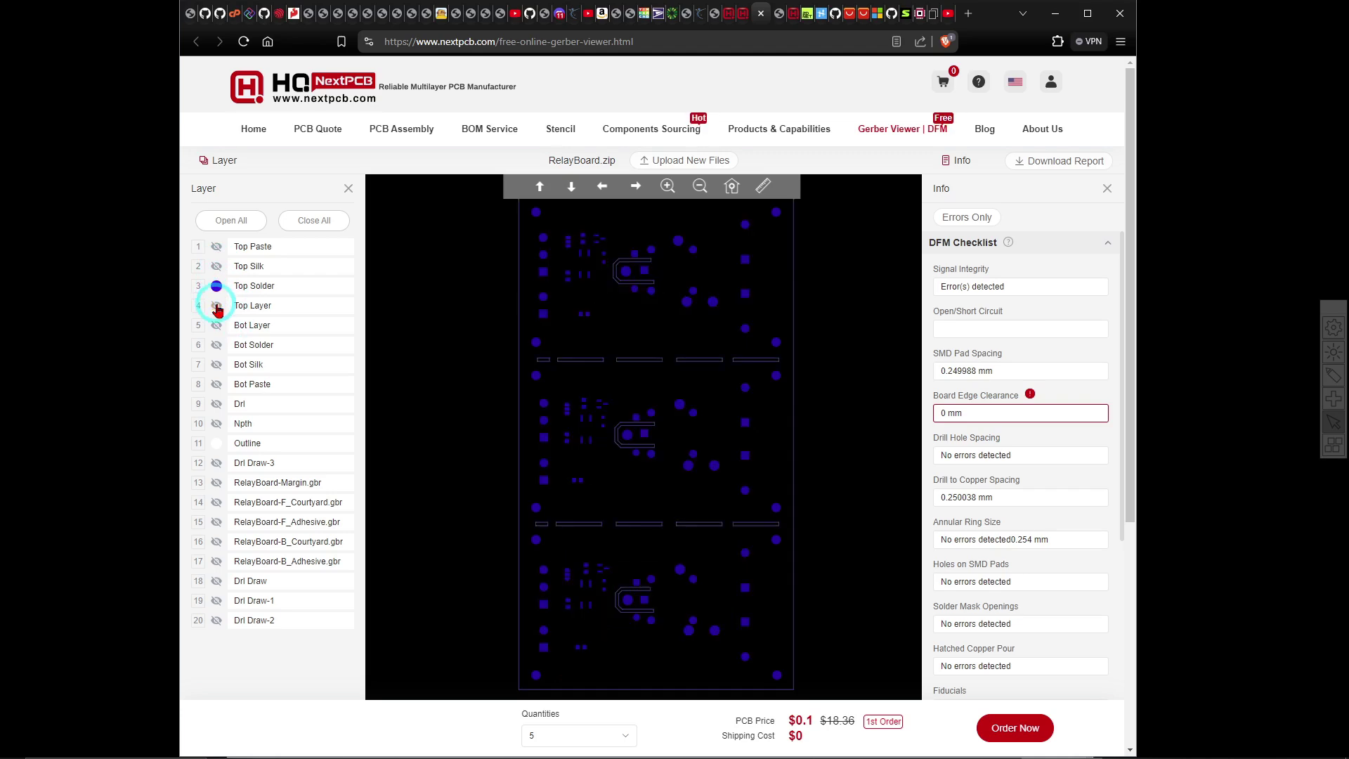
pyautogui.click(217, 307)
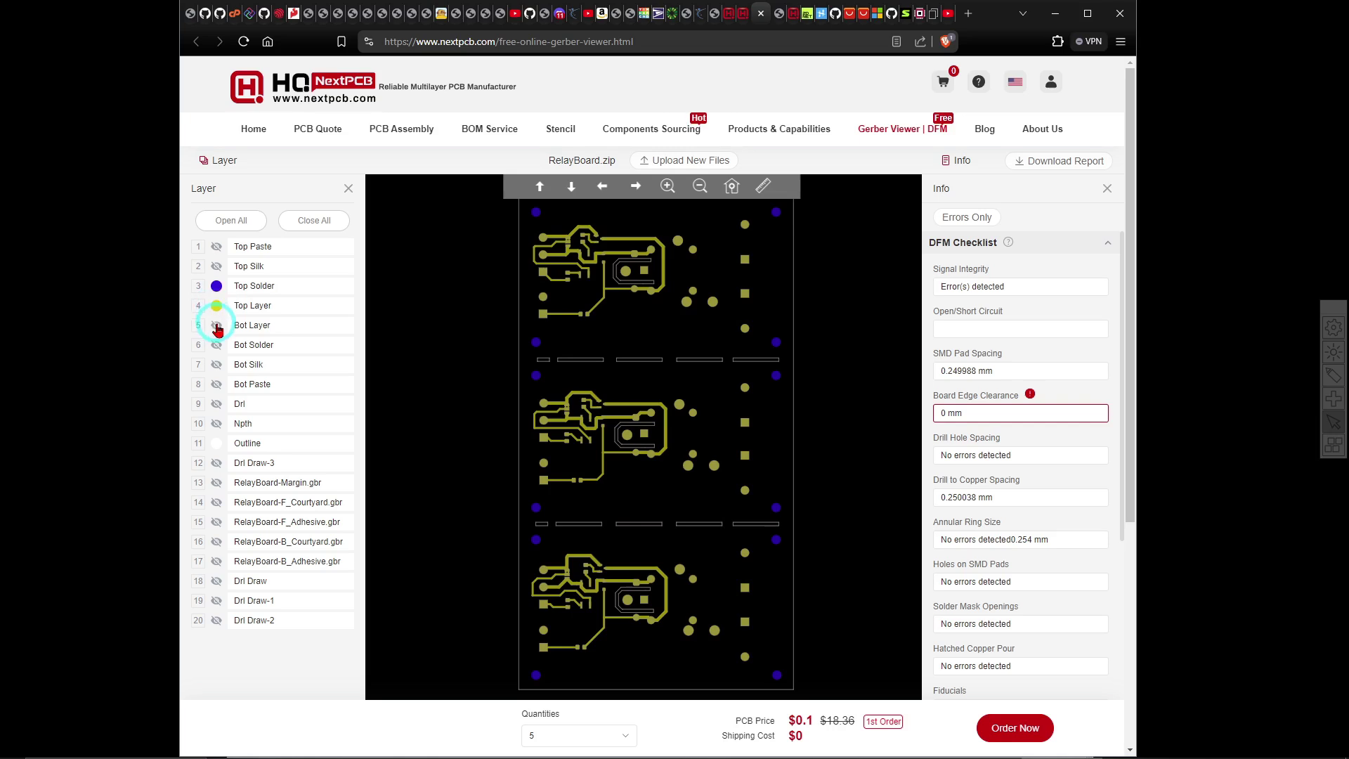
pyautogui.click(218, 326)
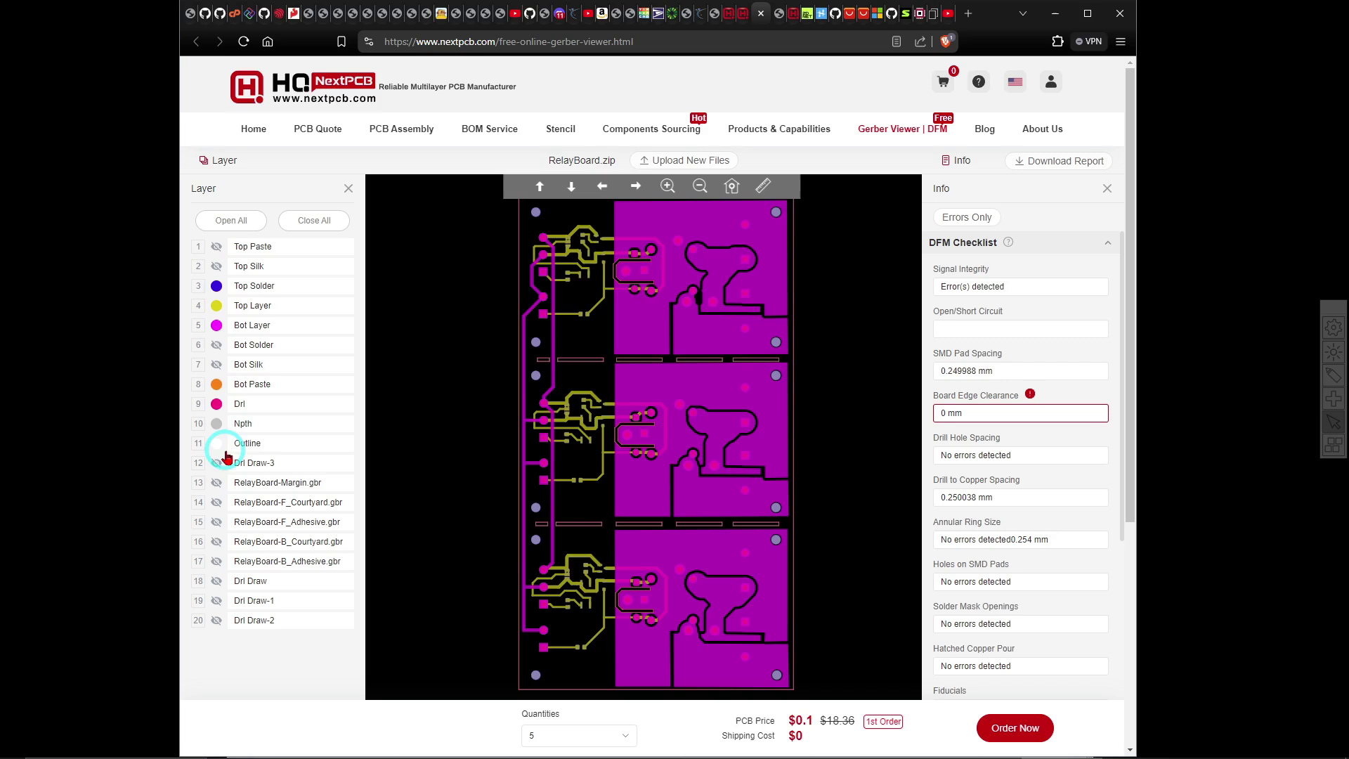
pyautogui.click(216, 443)
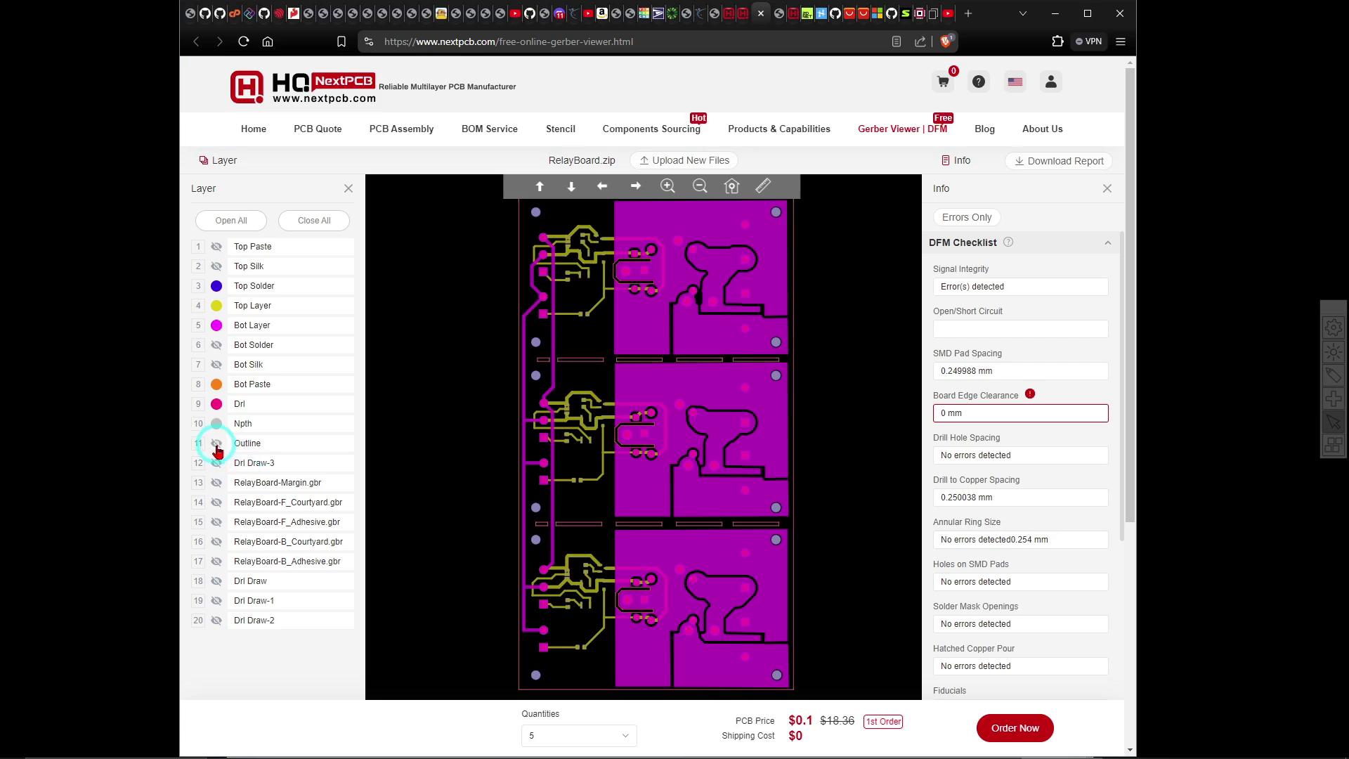
# Show the Outline layer and download the DFM report as report.pdf into the RelayBoard folder, replacing the existing file
pyautogui.click(216, 444)
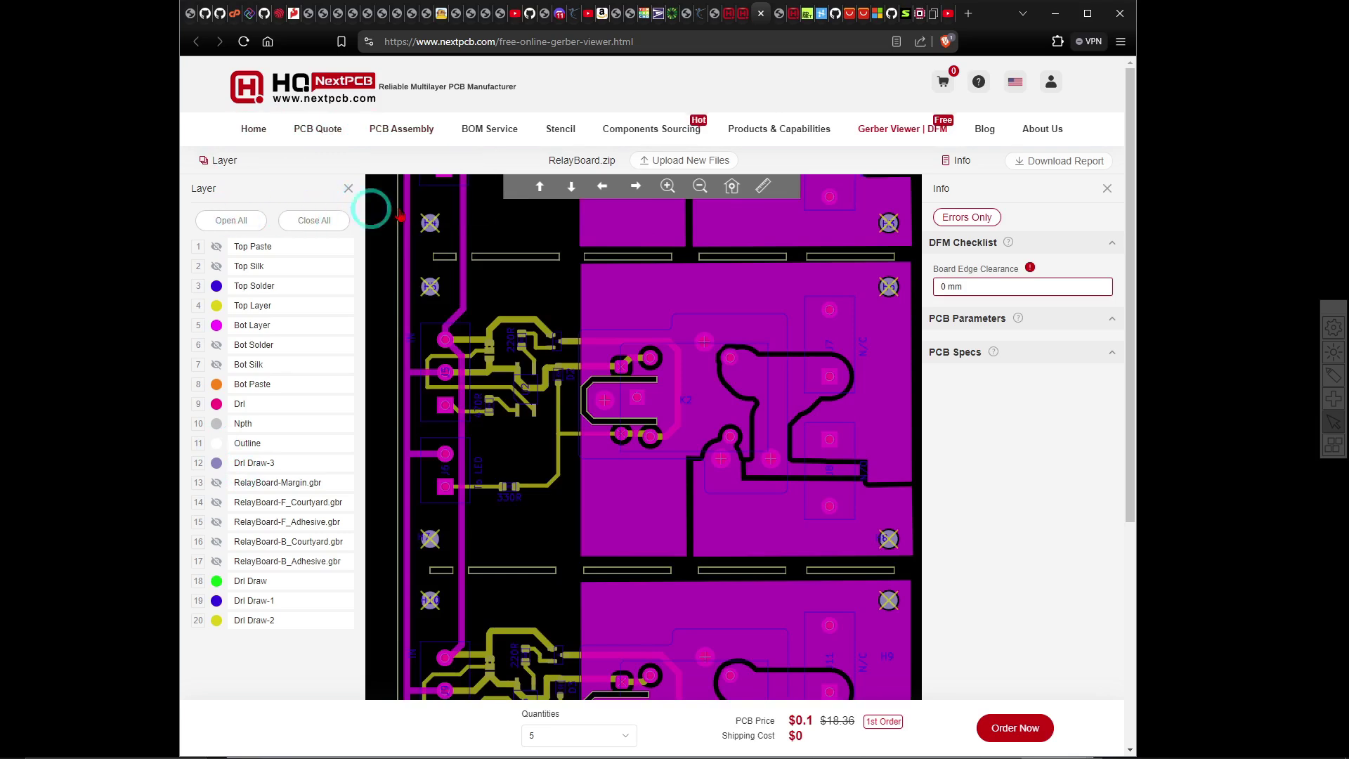
pyautogui.click(1056, 172)
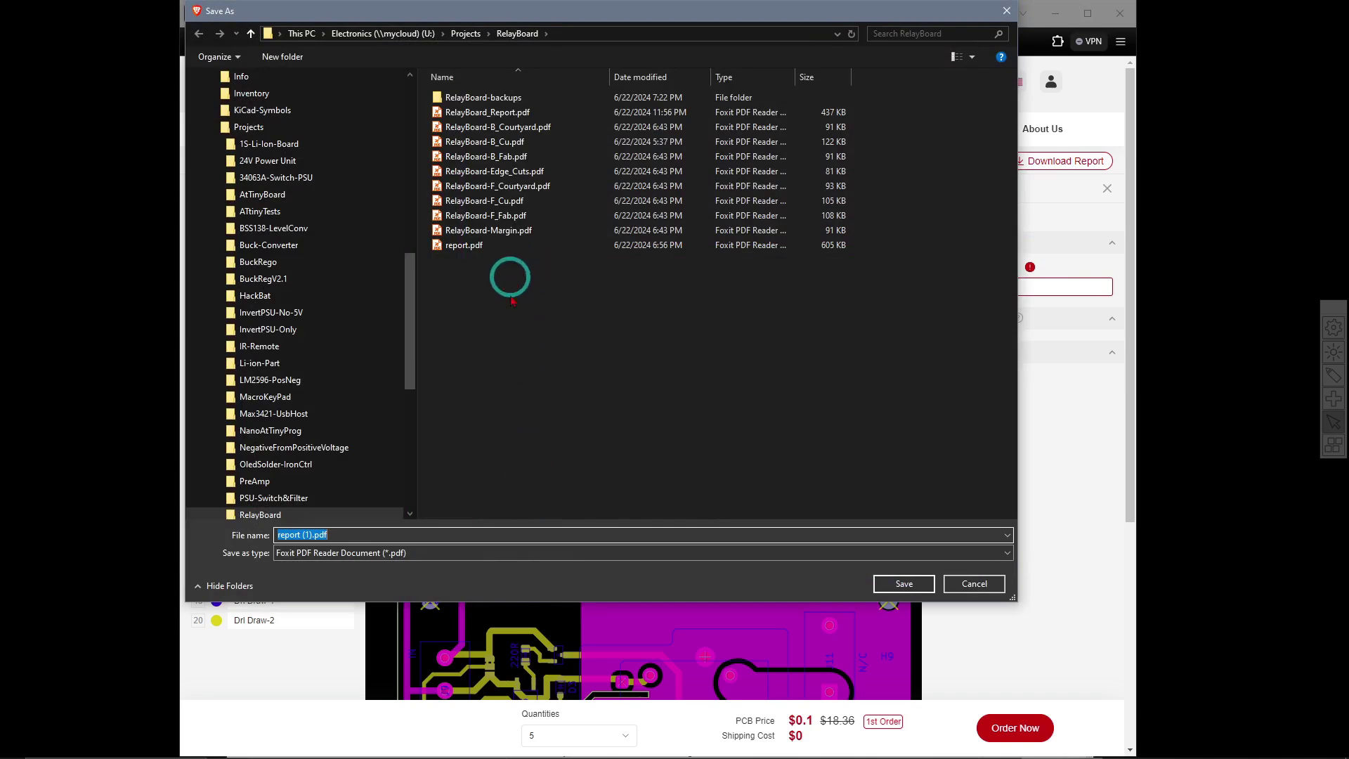
pyautogui.click(463, 246)
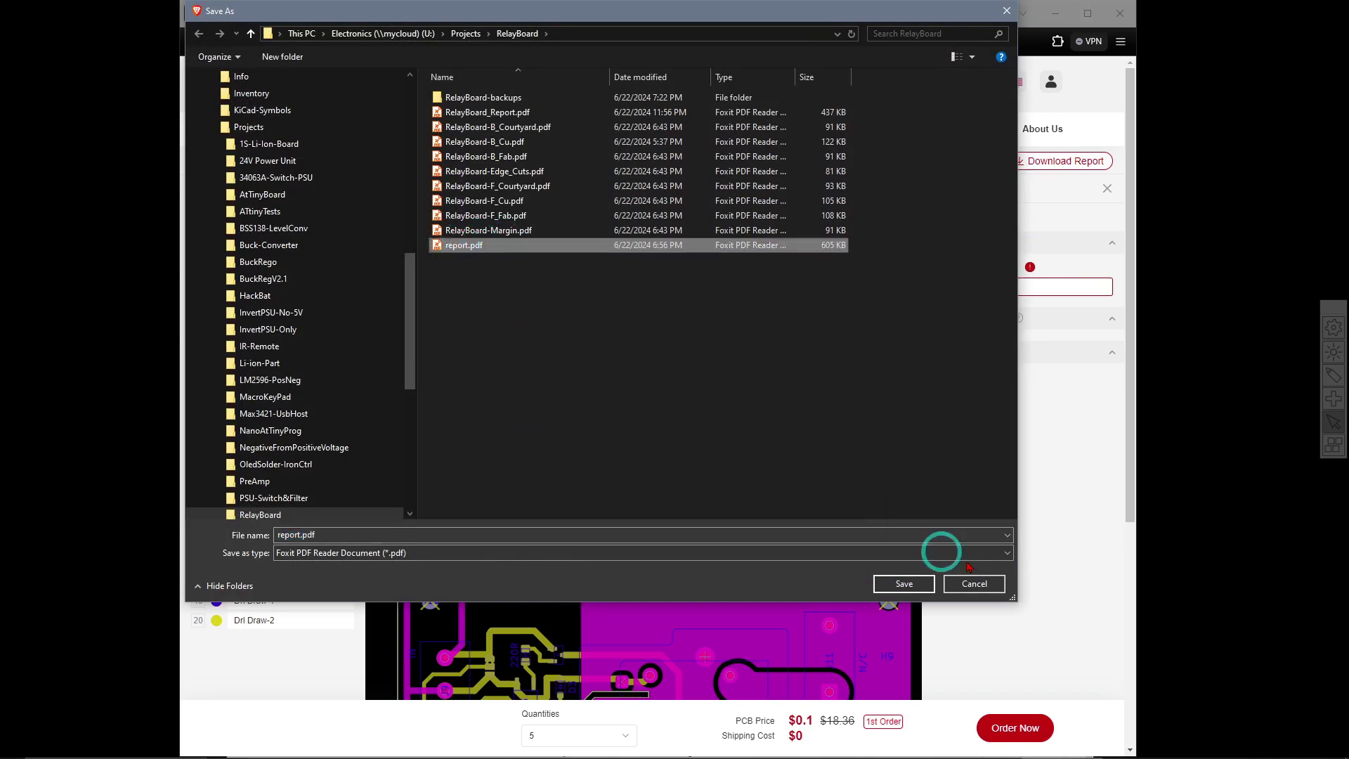
pyautogui.click(918, 583)
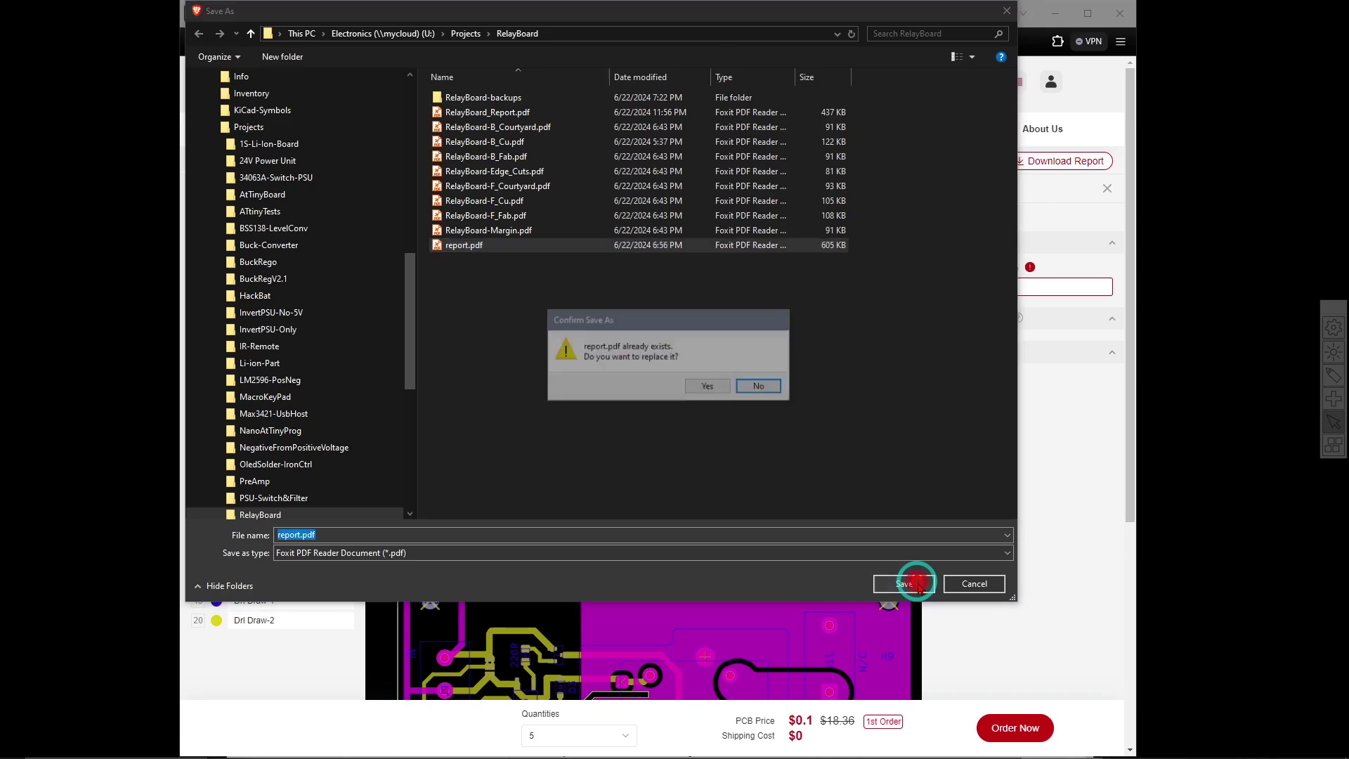
pyautogui.click(708, 385)
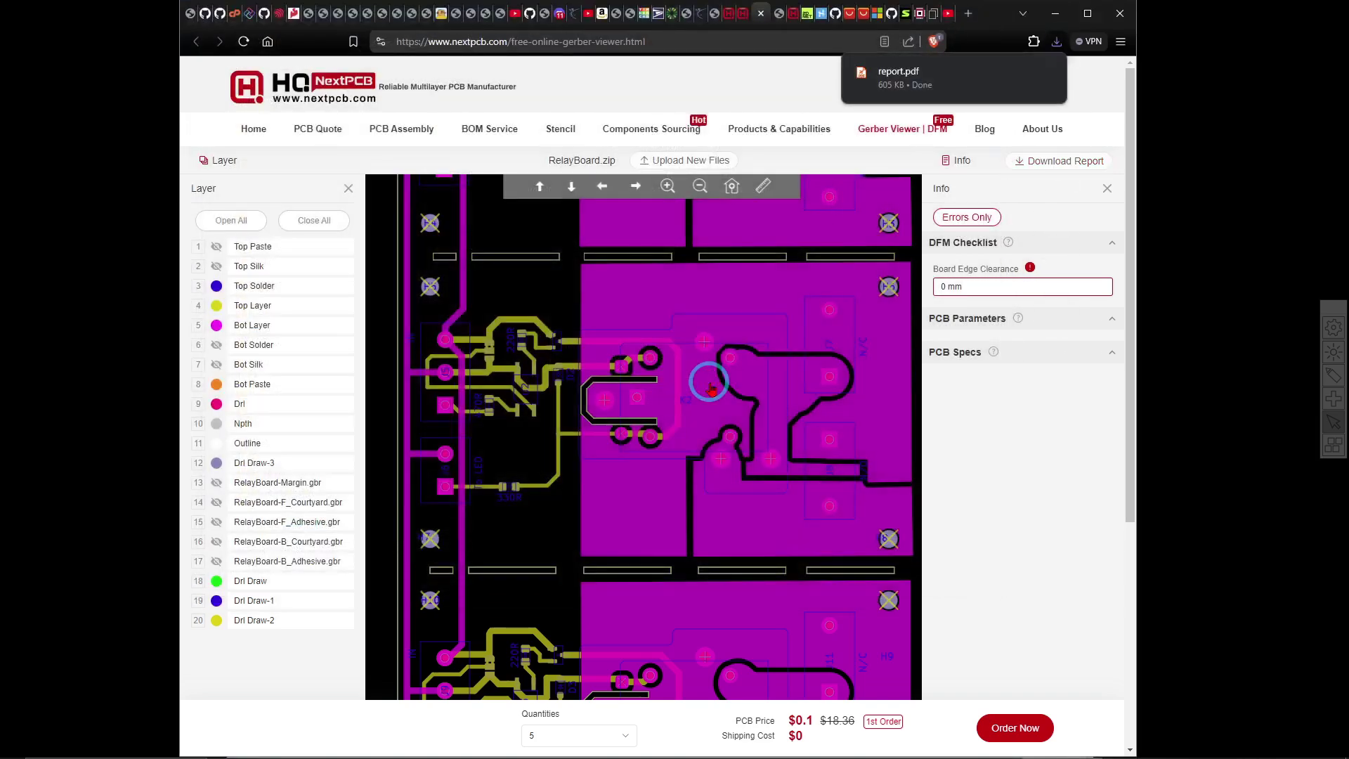
# Open the downloaded report.pdf and examine the board summary, check result table and flagged DFM issues
pyautogui.click(901, 73)
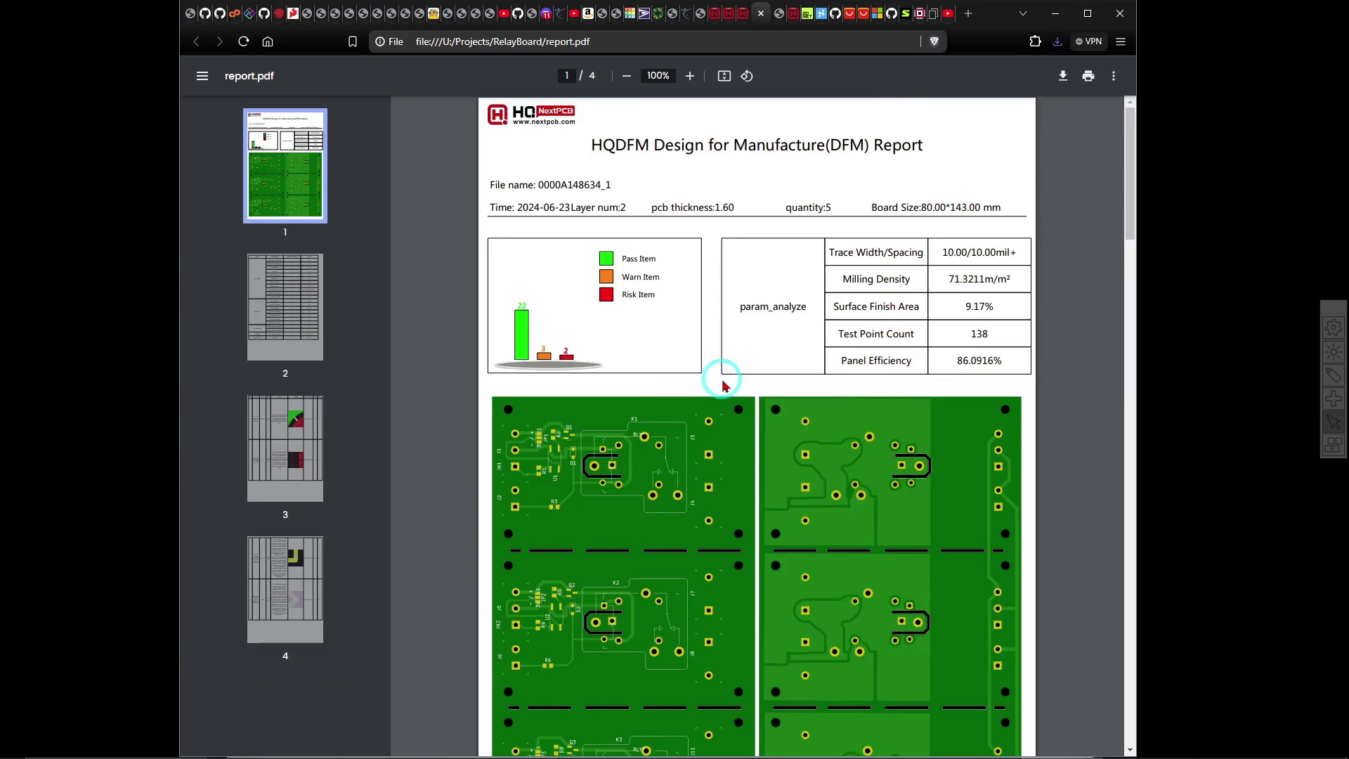
pyautogui.scroll(-10, 725, 385)
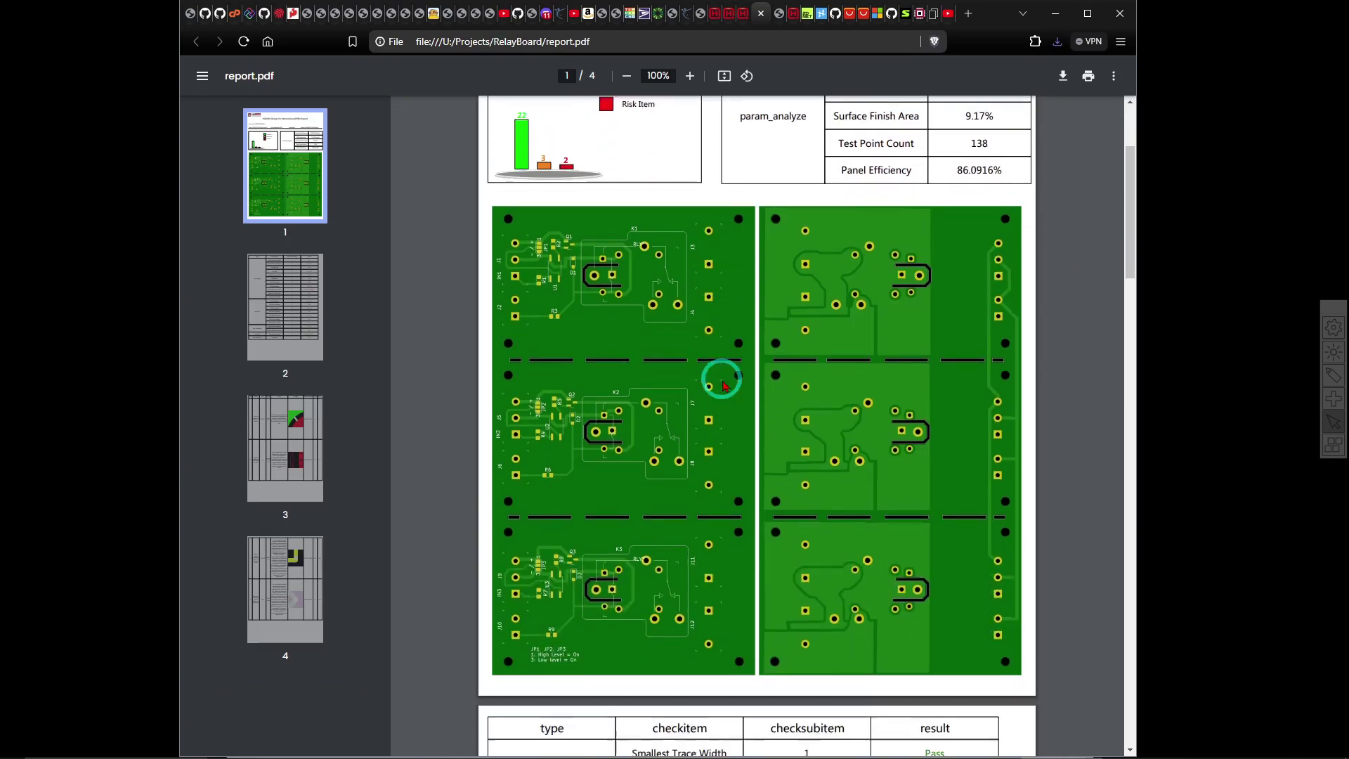
pyautogui.scroll(-2, 725, 385)
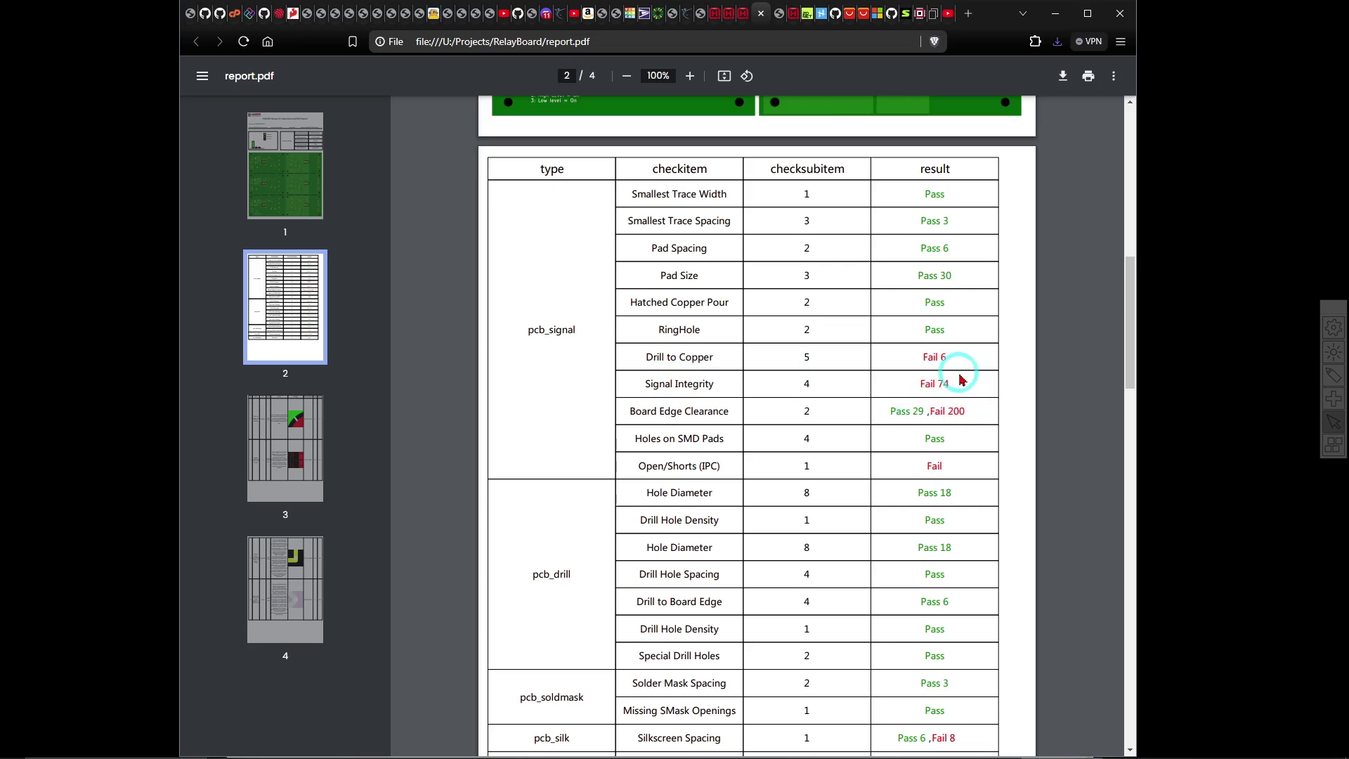
pyautogui.scroll(-10, 961, 379)
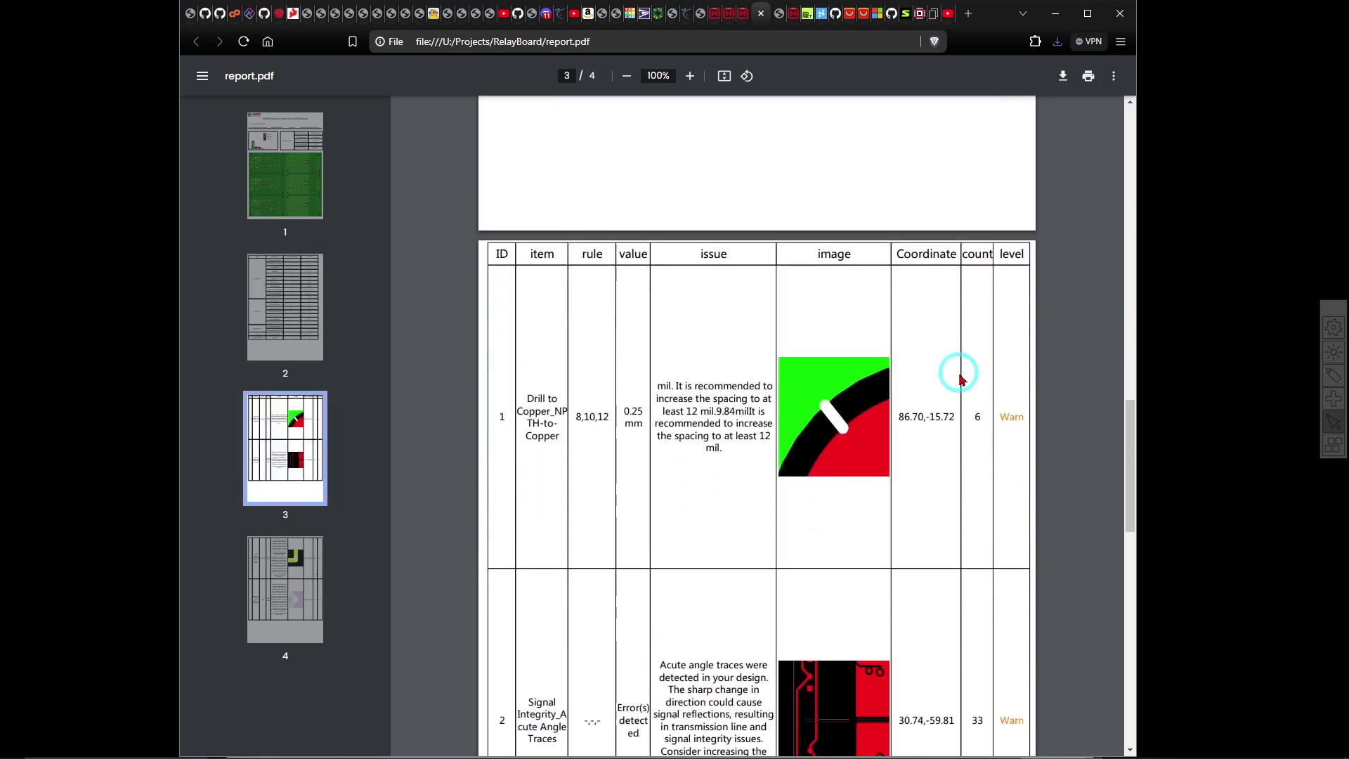
pyautogui.scroll(-1, 960, 376)
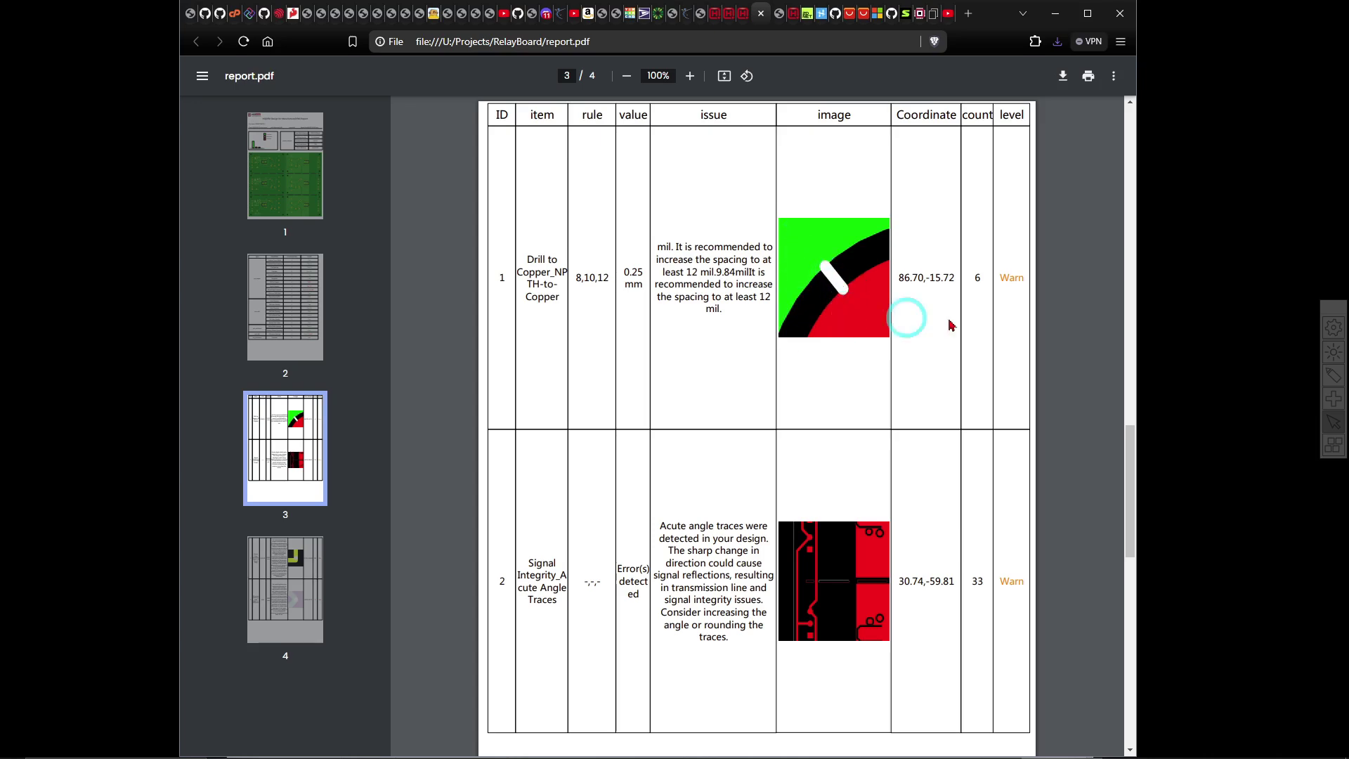
pyautogui.scroll(-3, 903, 538)
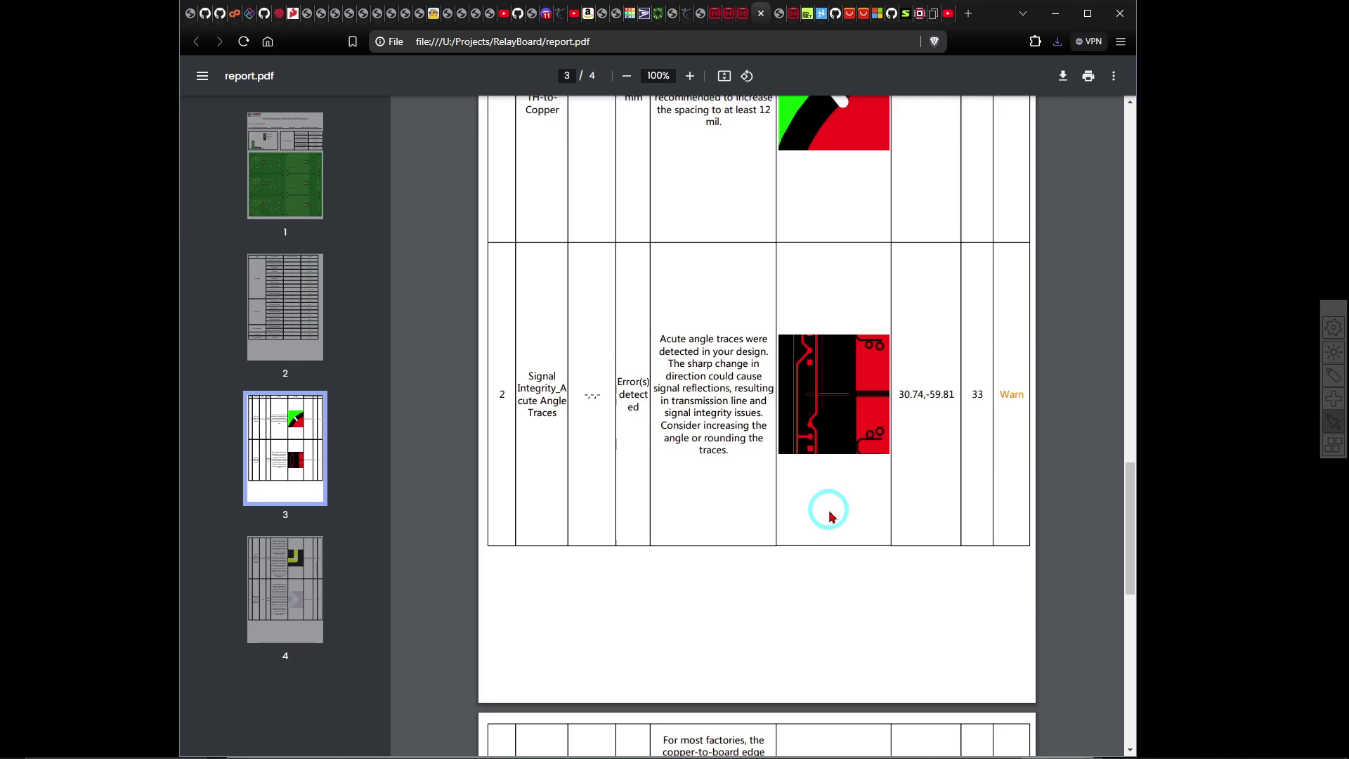
pyautogui.scroll(-6, 829, 502)
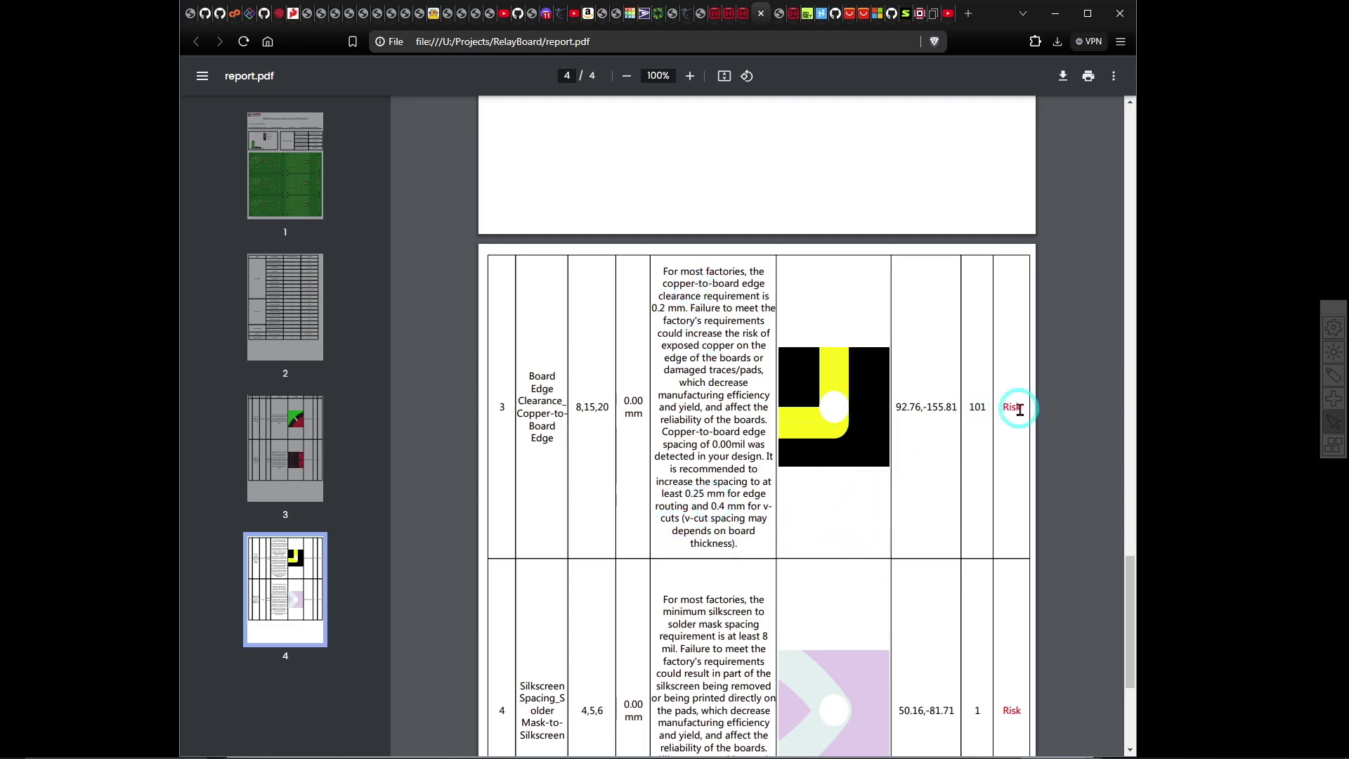
pyautogui.scroll(-3, 841, 512)
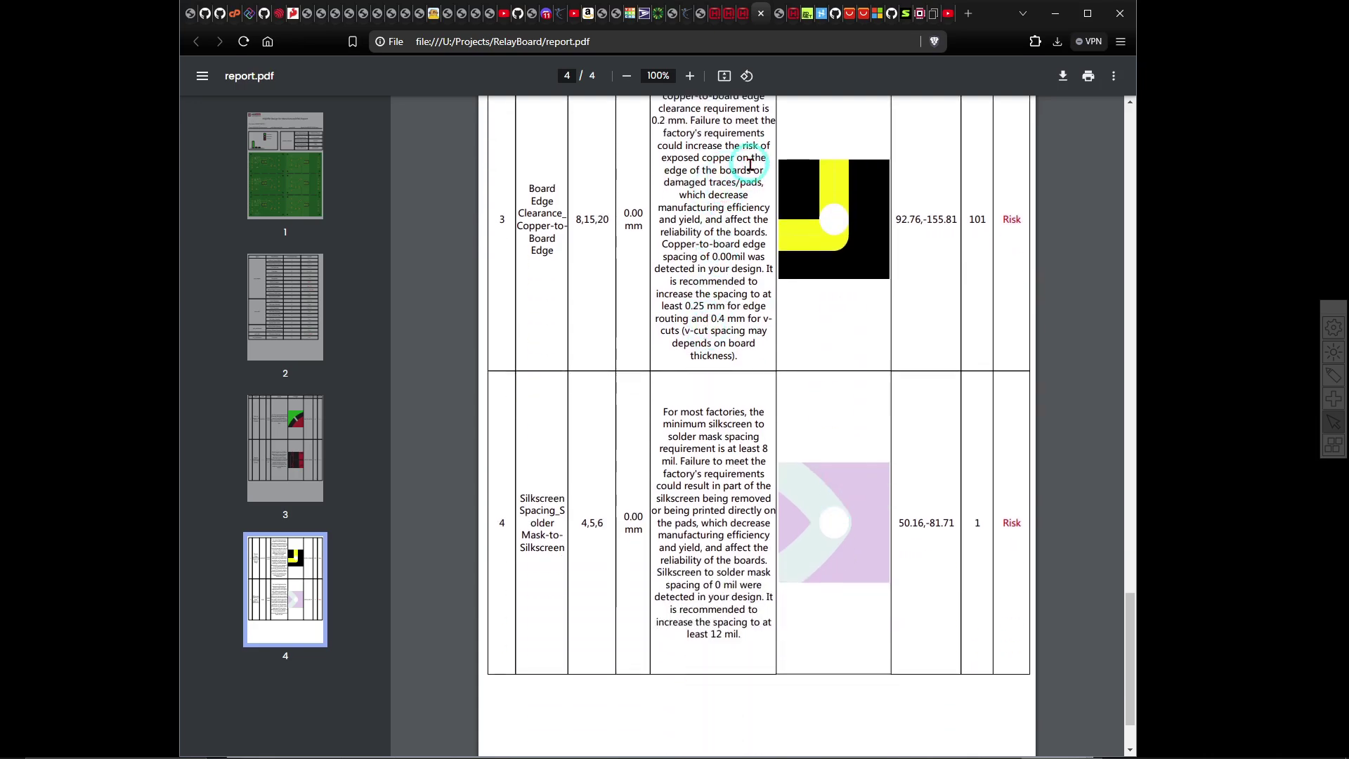
pyautogui.scroll(-1, 856, 373)
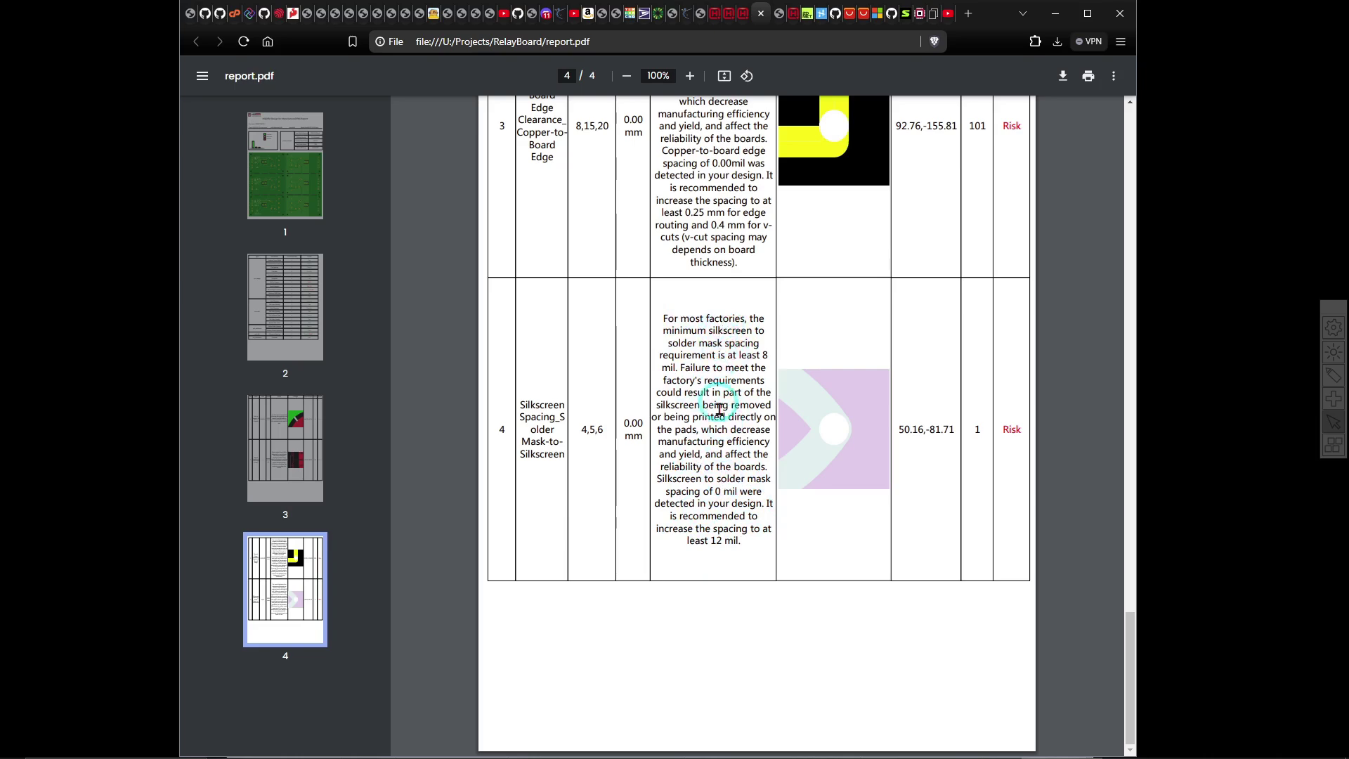
pyautogui.scroll(20, 712, 362)
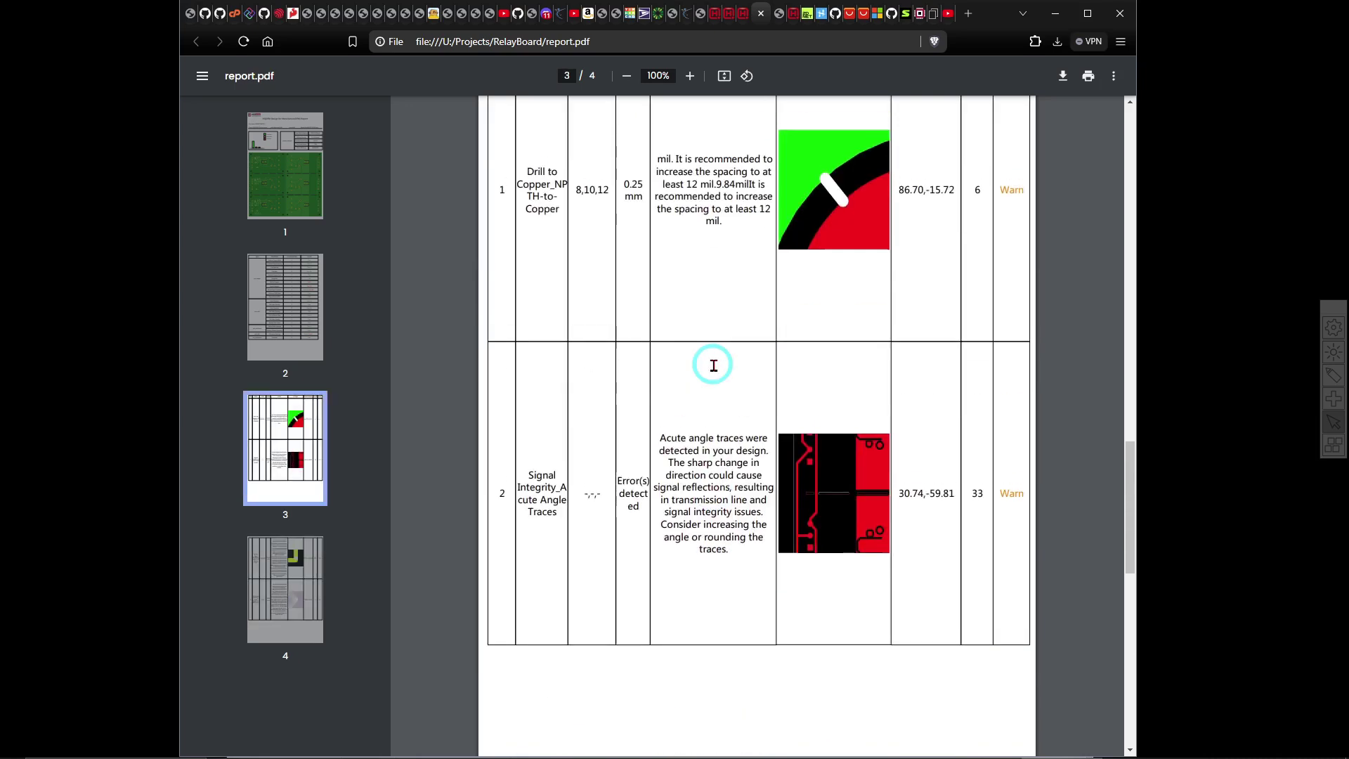
pyautogui.scroll(12, 713, 365)
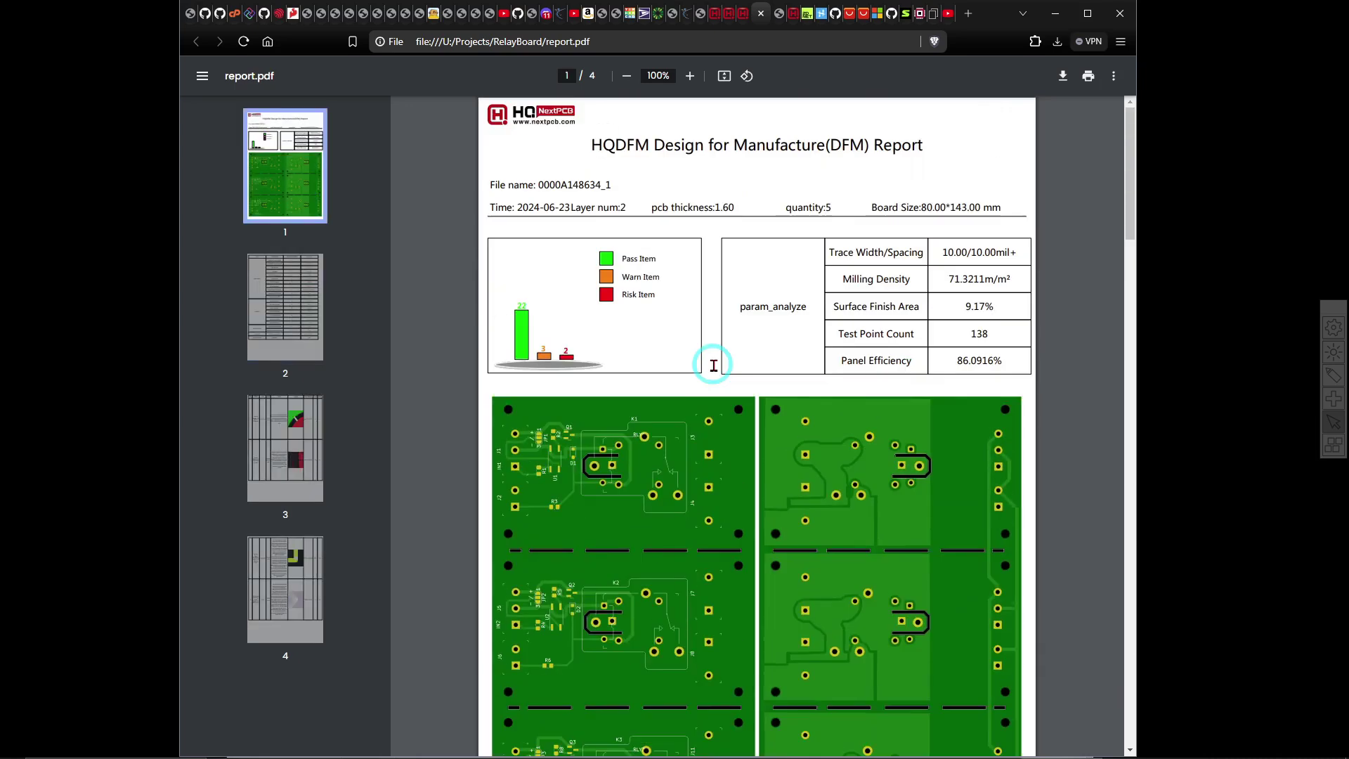
pyautogui.scroll(-3, 676, 503)
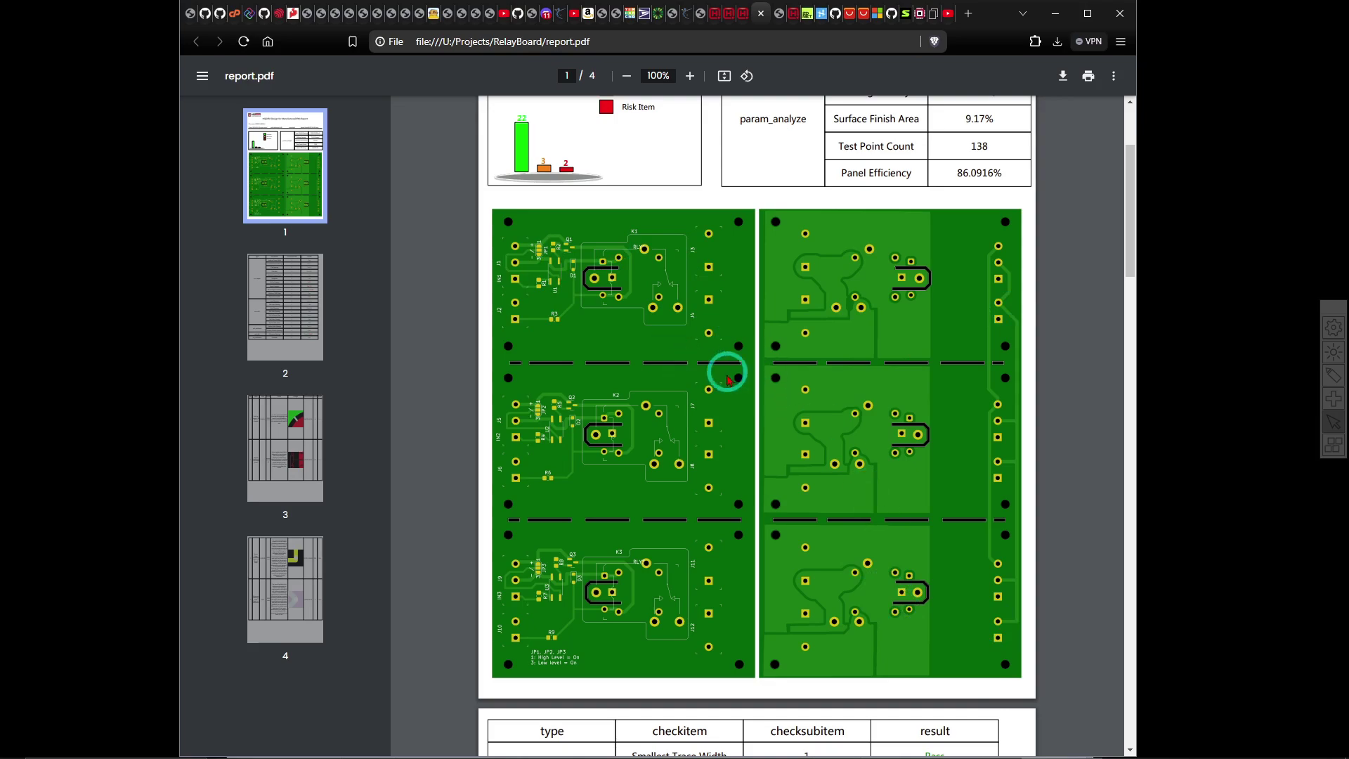
pyautogui.scroll(3, 724, 395)
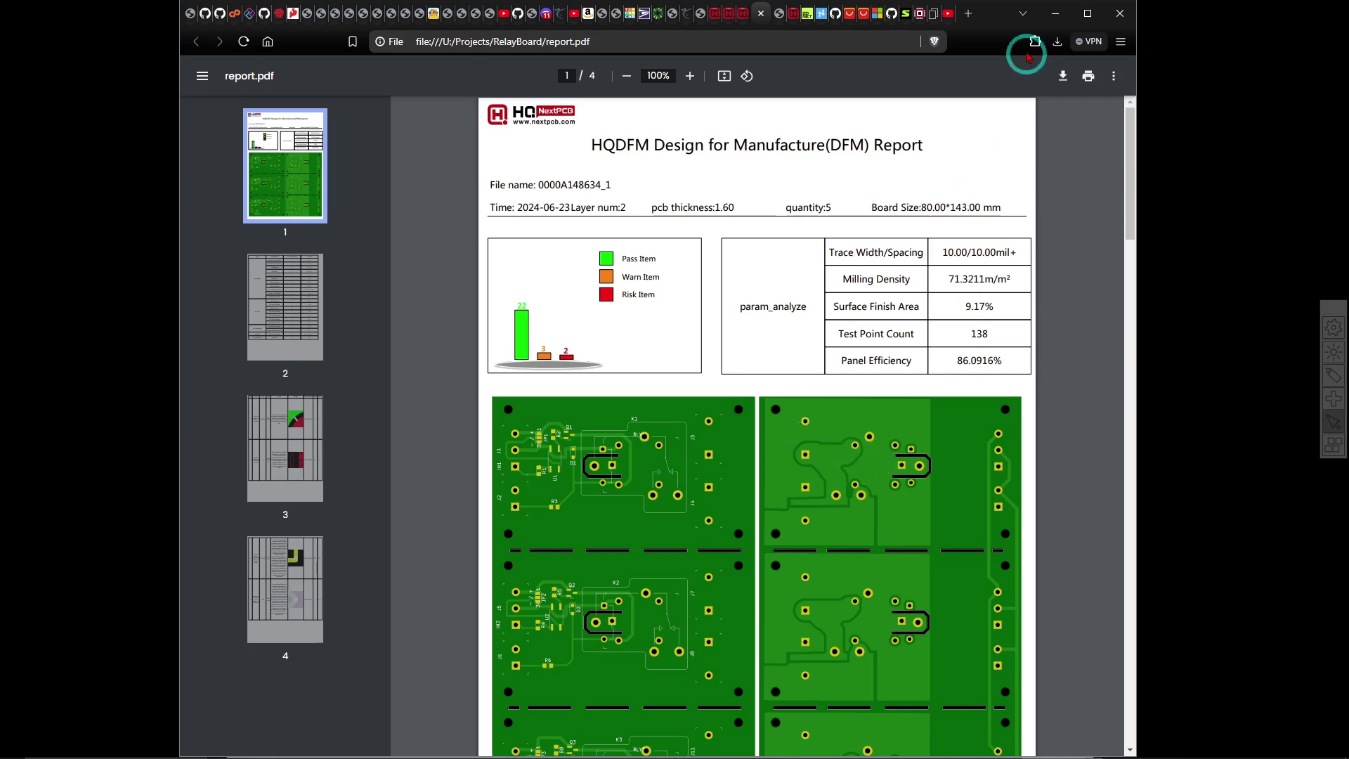
# Switch to the KiCad PCB Editor, select J6's "To LED" and R4's "470R" texts in turn, and hide the F.Fab layer
pyautogui.click(1054, 16)
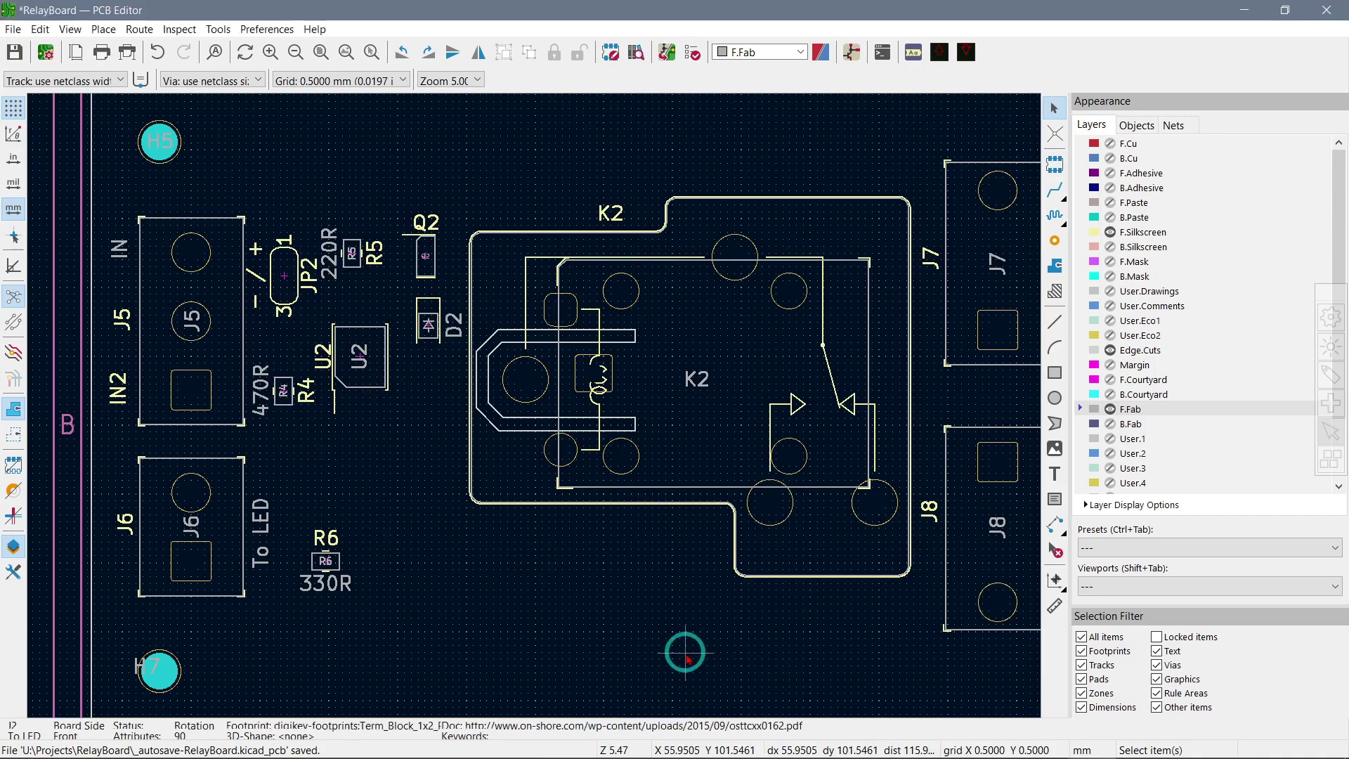
pyautogui.moveTo(671, 645); pyautogui.dragTo(605, 654, button='middle')
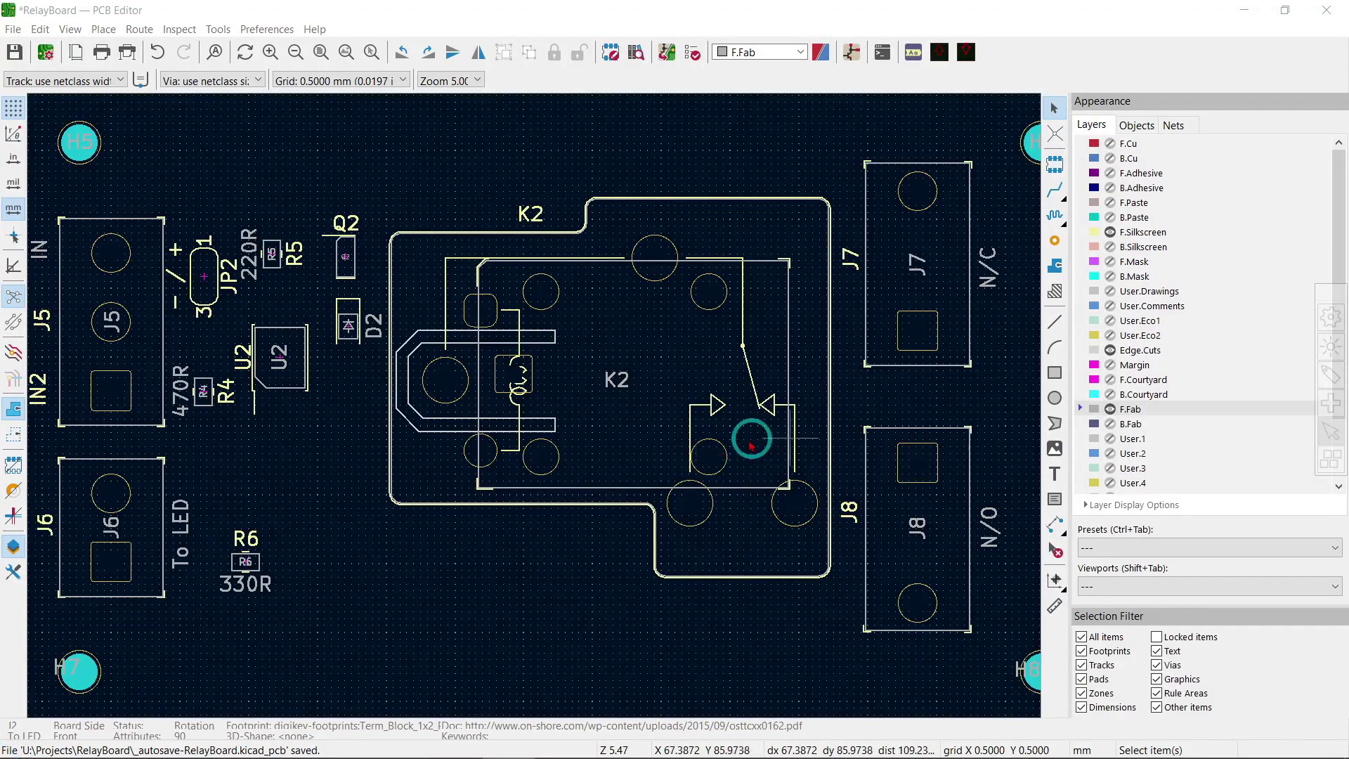
pyautogui.click(181, 533)
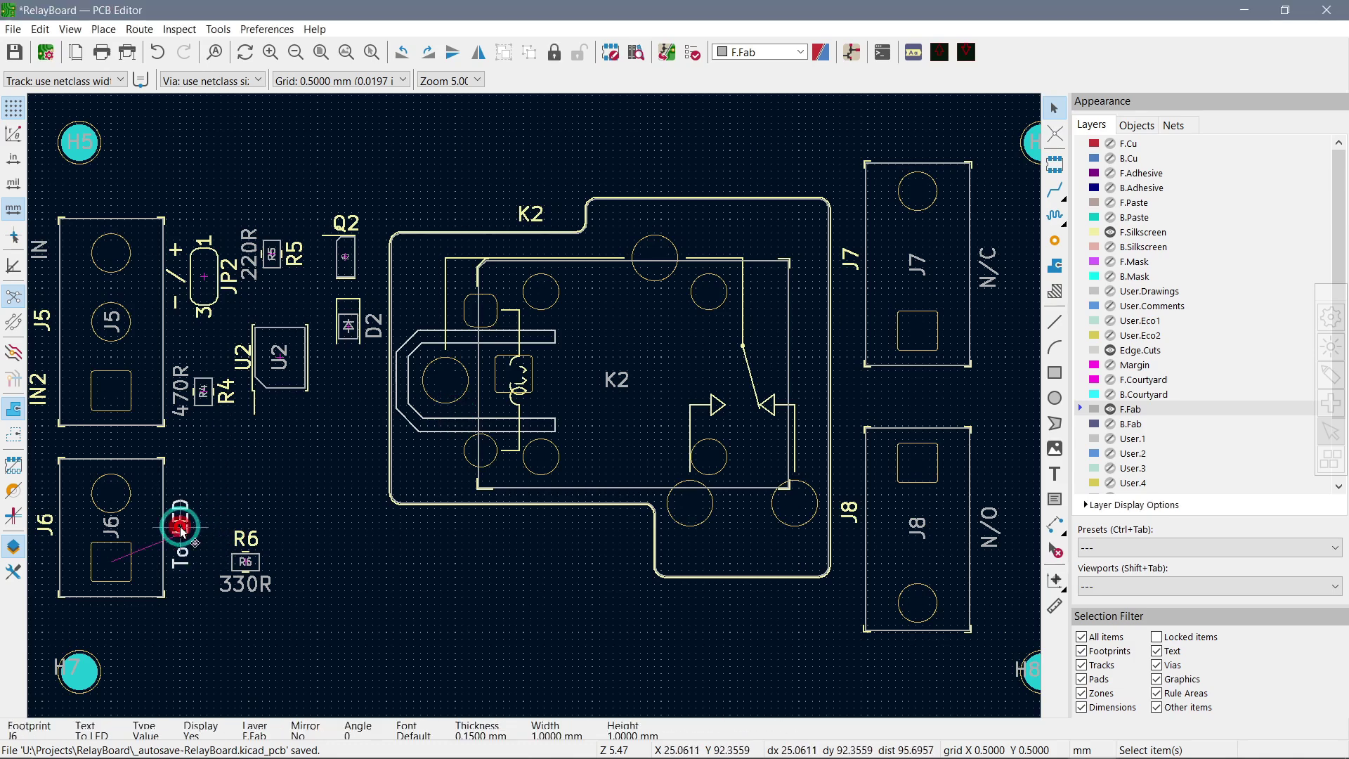
pyautogui.click(179, 391)
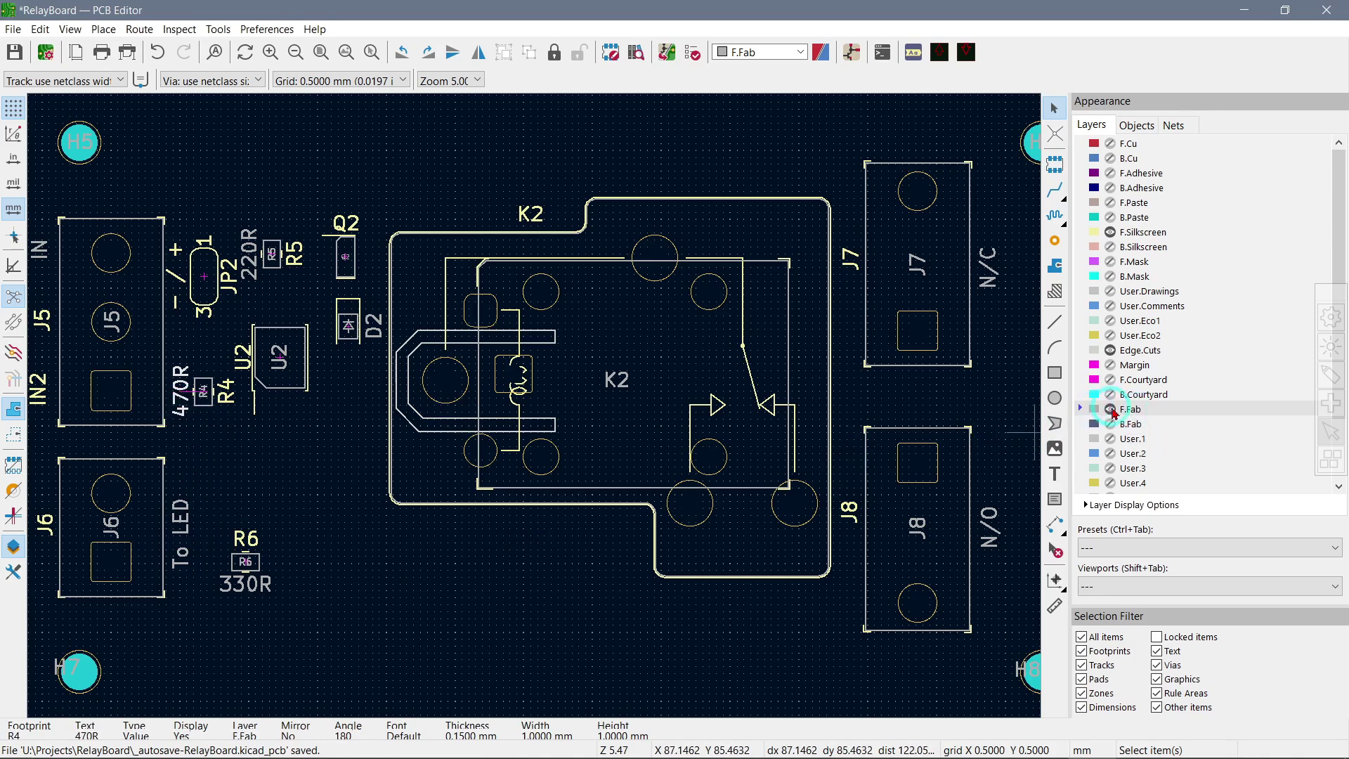
pyautogui.click(1111, 409)
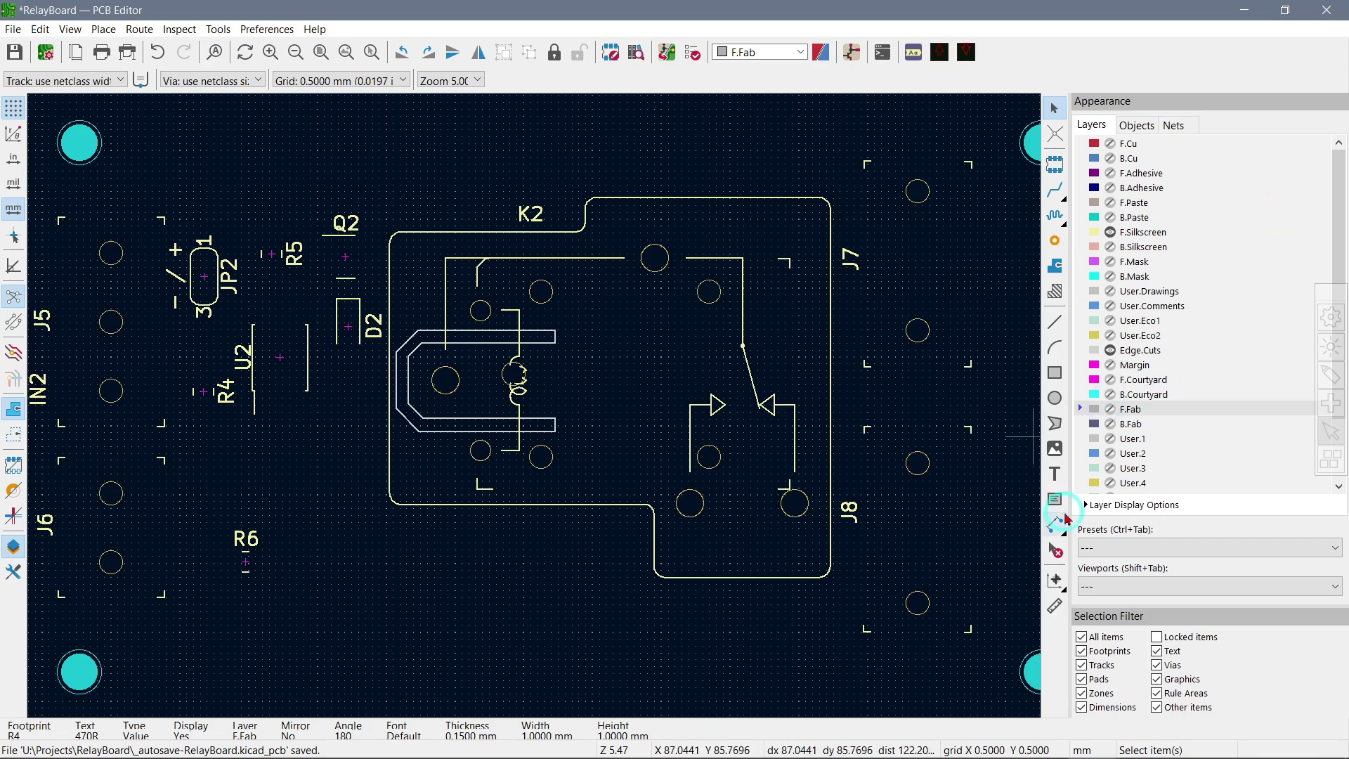
# Switch to the online Gerber viewer in the browser and hide the Top Layer, Top Solder and Top Paste layers
pyautogui.moveTo(891, 714)
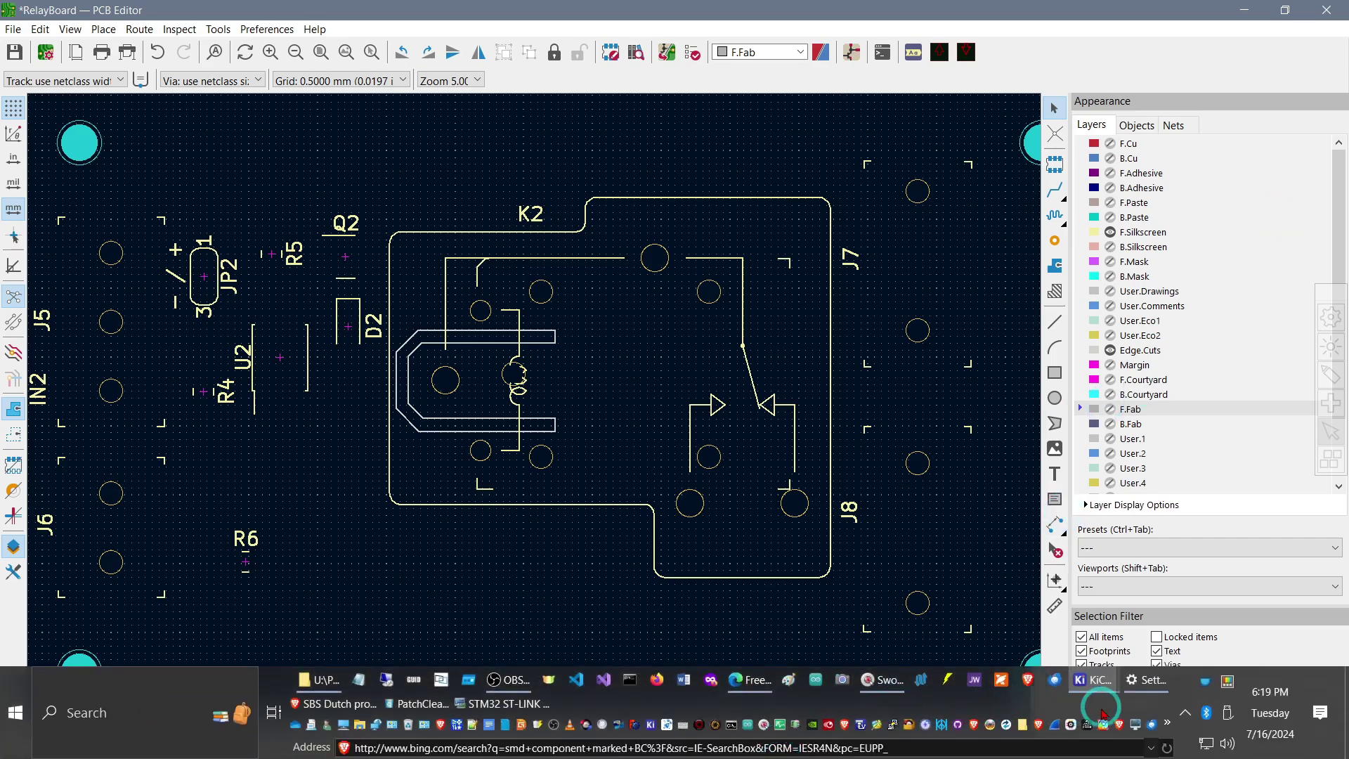
pyautogui.click(745, 692)
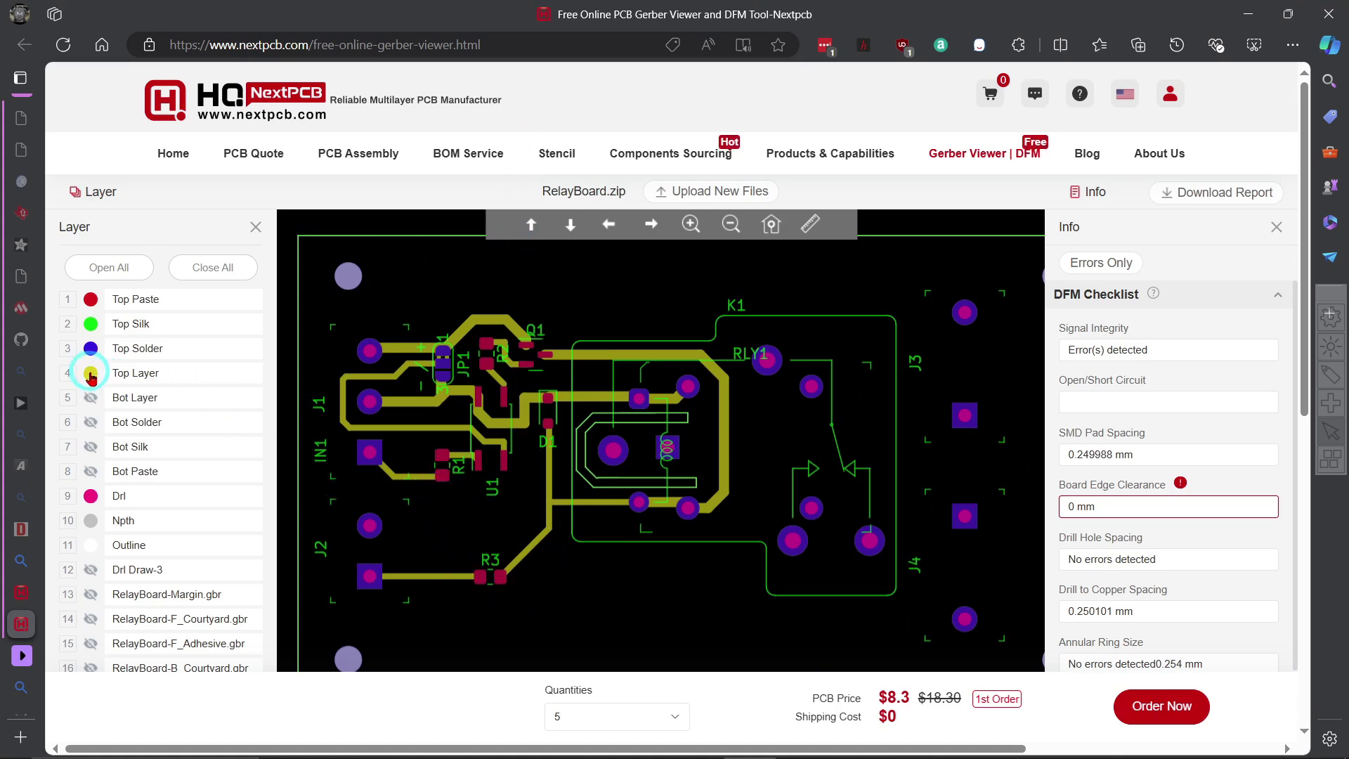
pyautogui.click(90, 372)
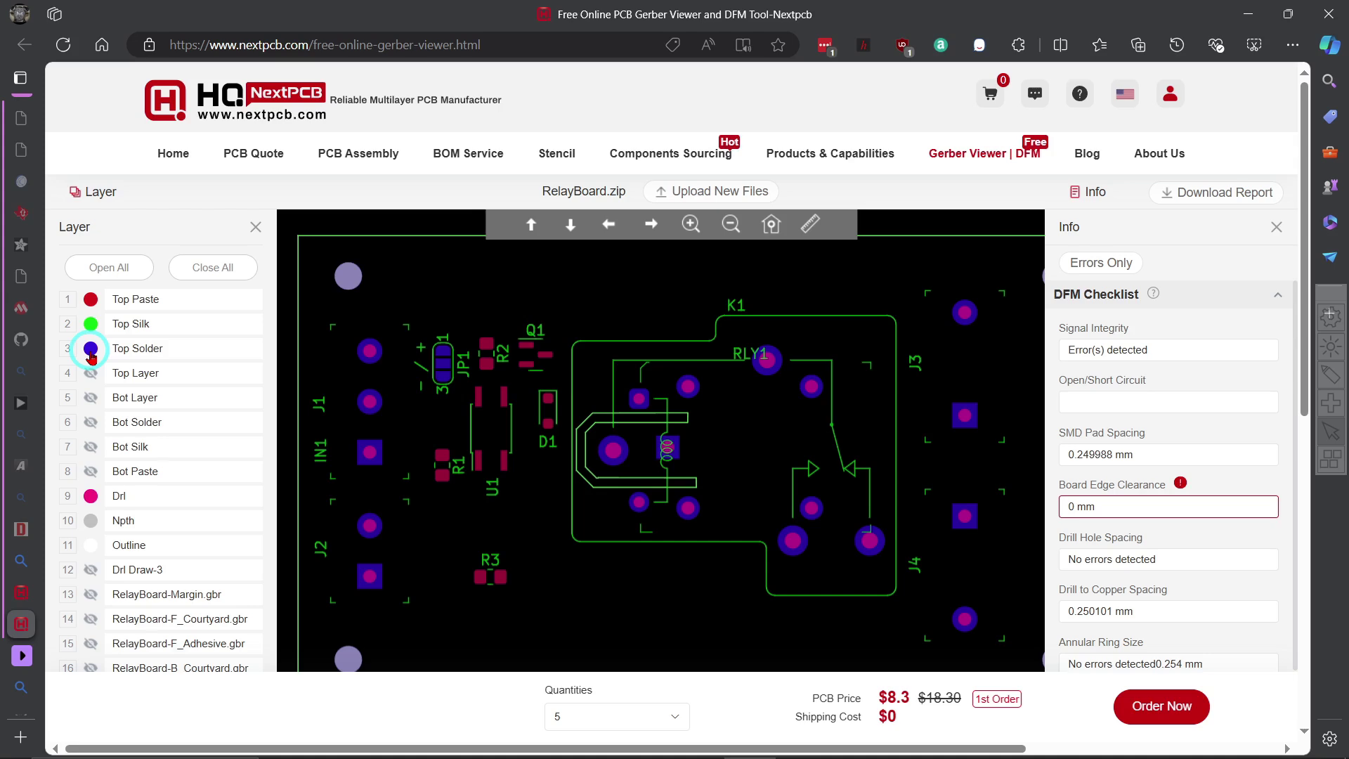
pyautogui.click(89, 349)
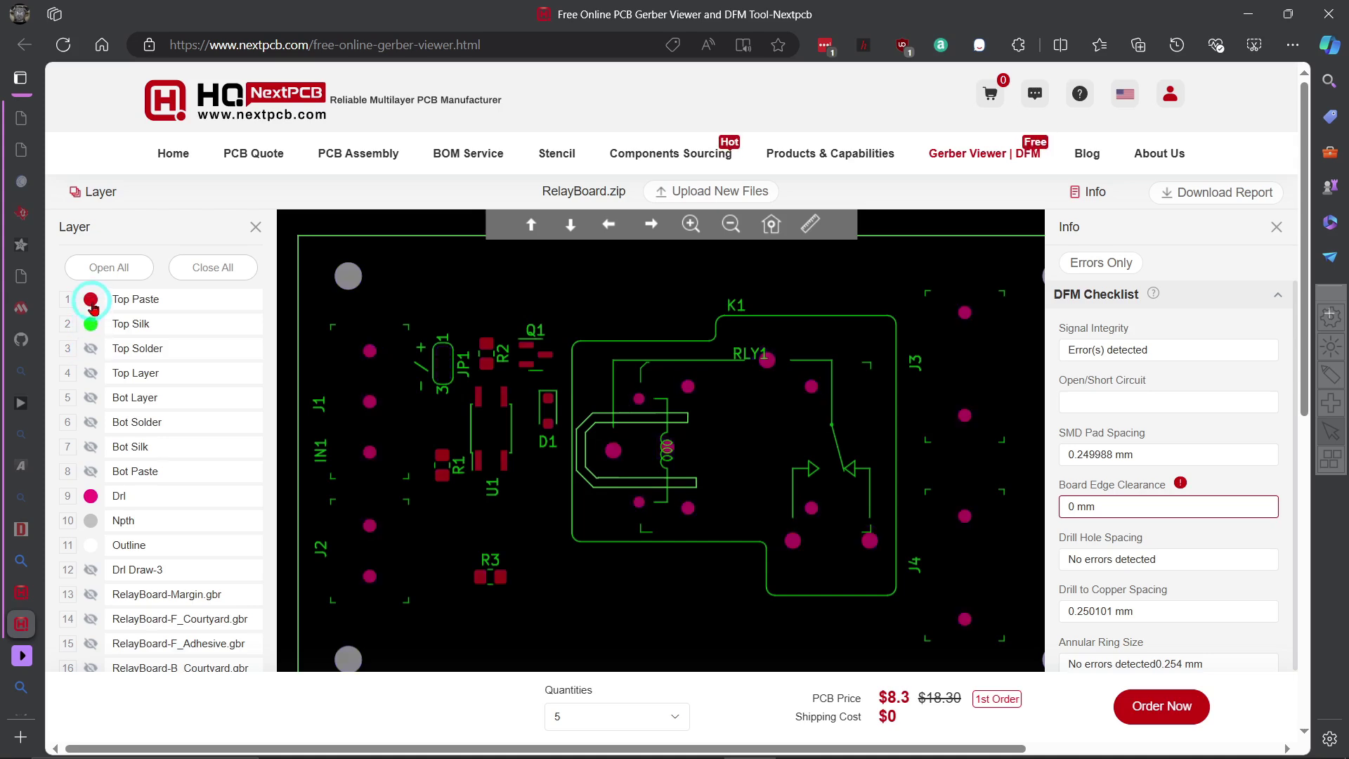
pyautogui.click(91, 304)
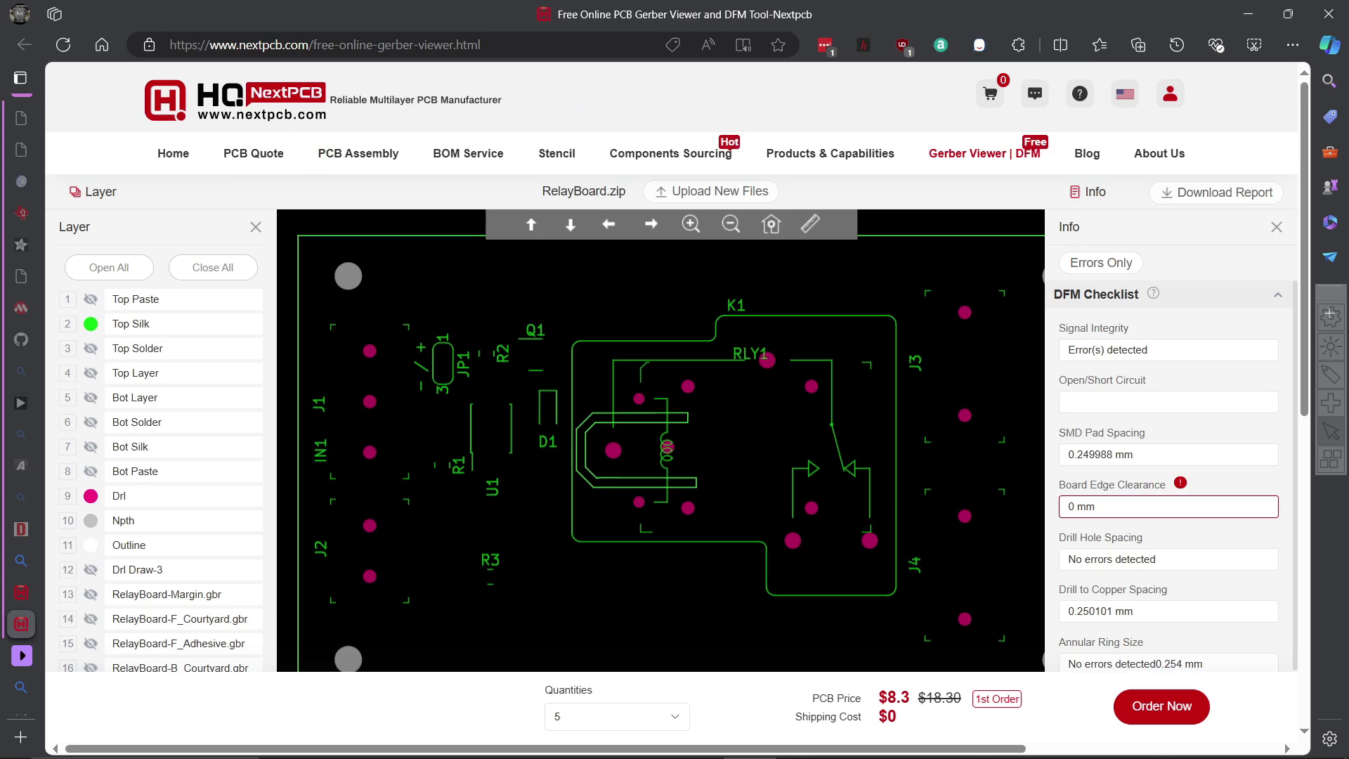
# Return to the KiCad PCB Editor and place the text "To LED" on F.Silkscreen, rotated 90°, between J6 and R6
pyautogui.click(1244, 15)
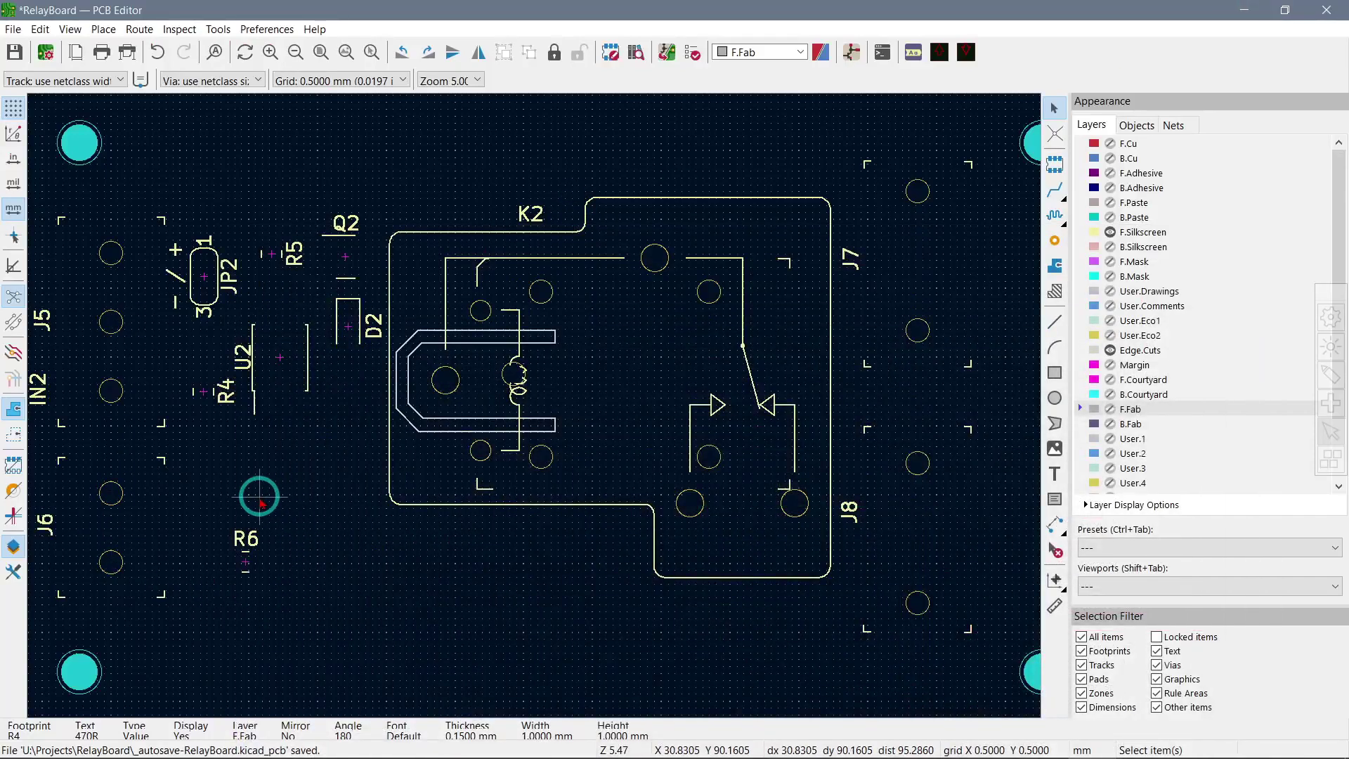
pyautogui.click(1136, 233)
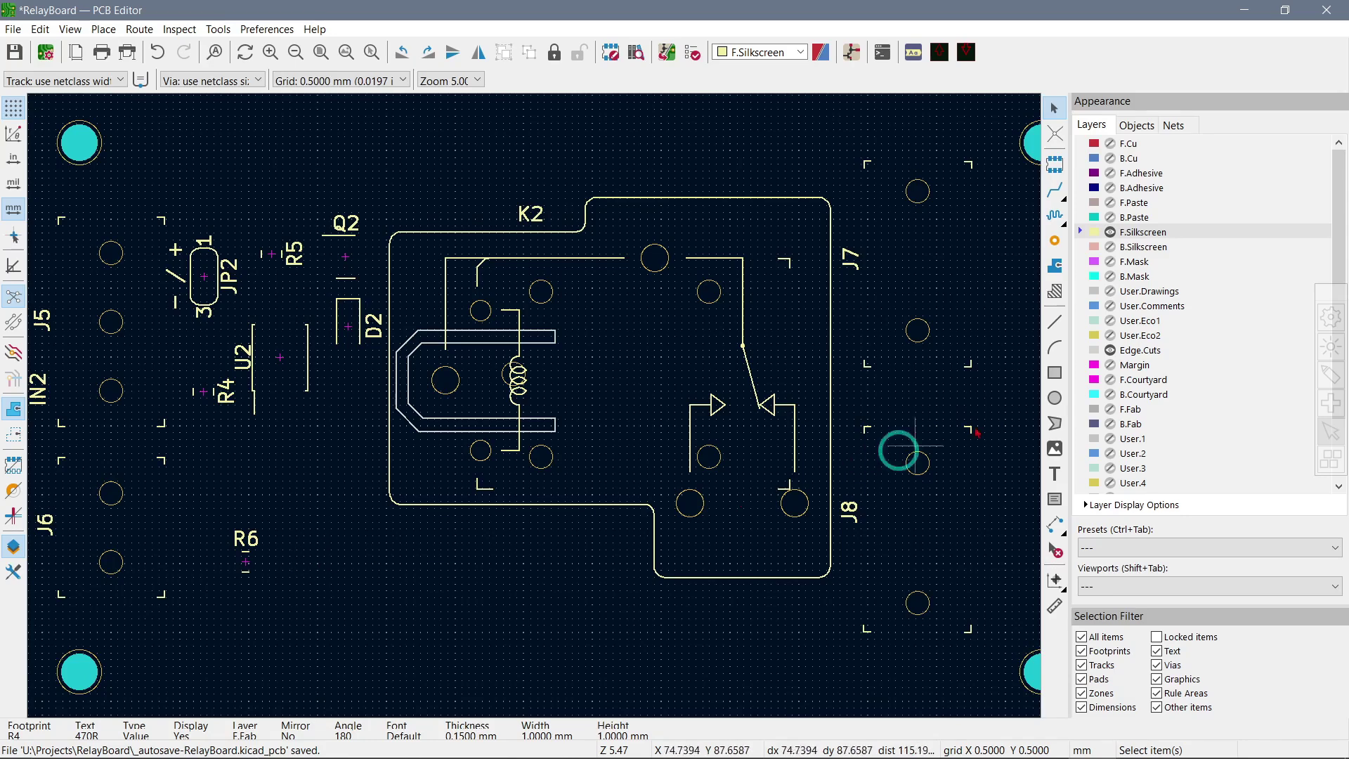
pyautogui.click(1055, 473)
pyautogui.click(889, 506)
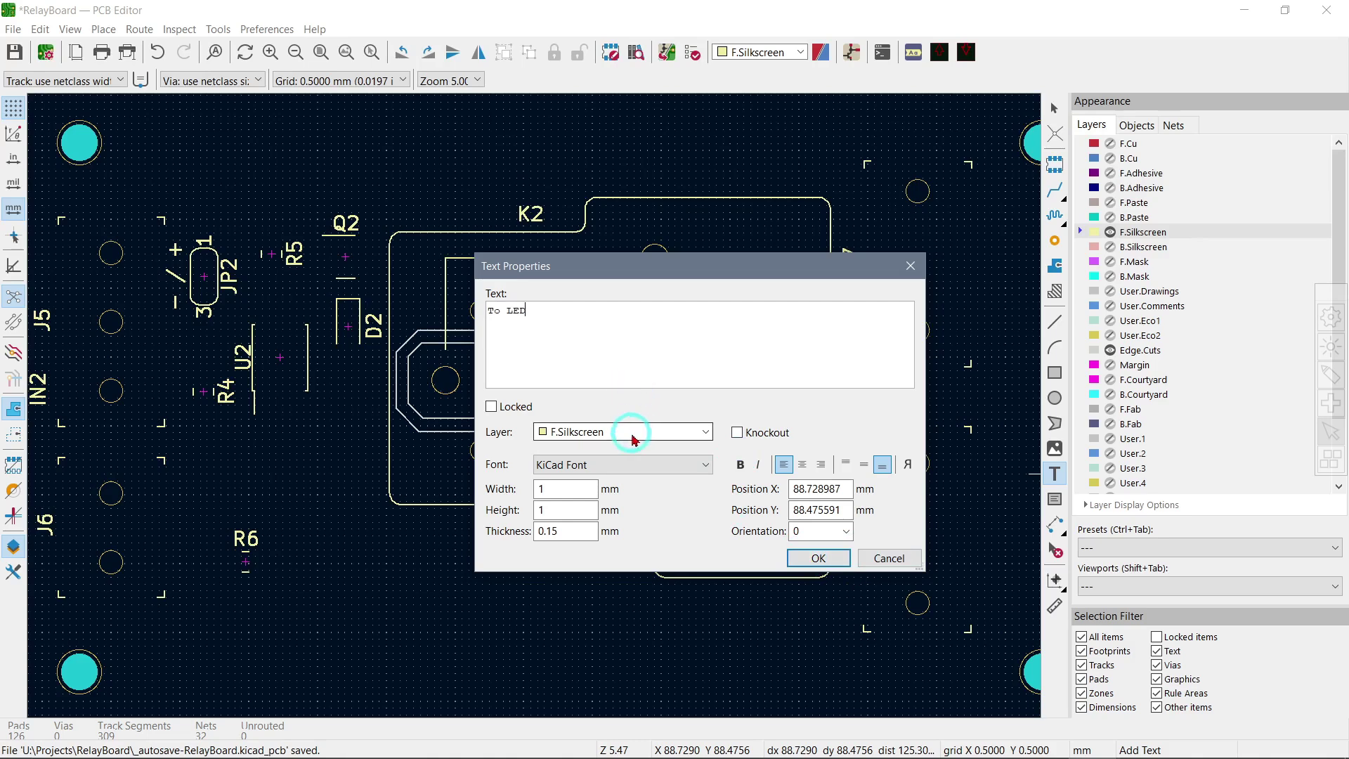
pyautogui.click(815, 560)
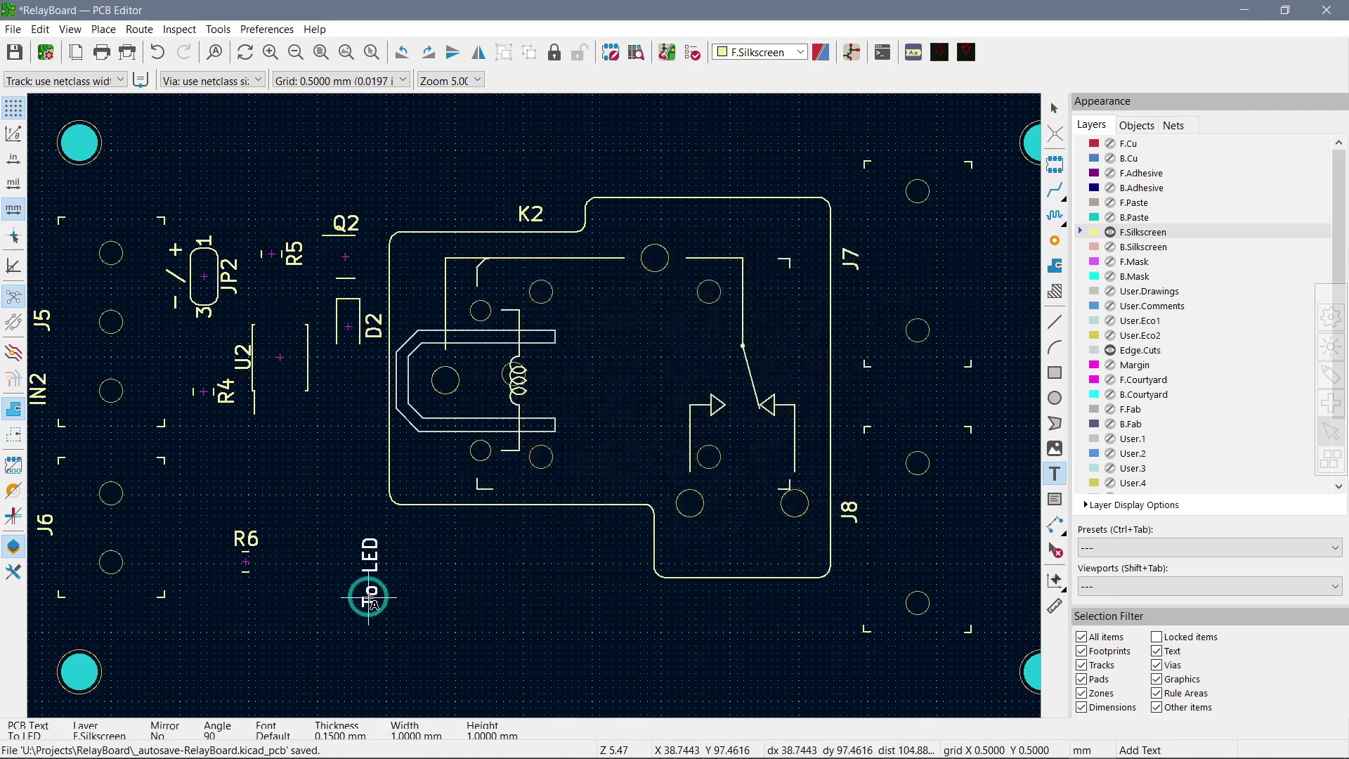
pyautogui.press('m')
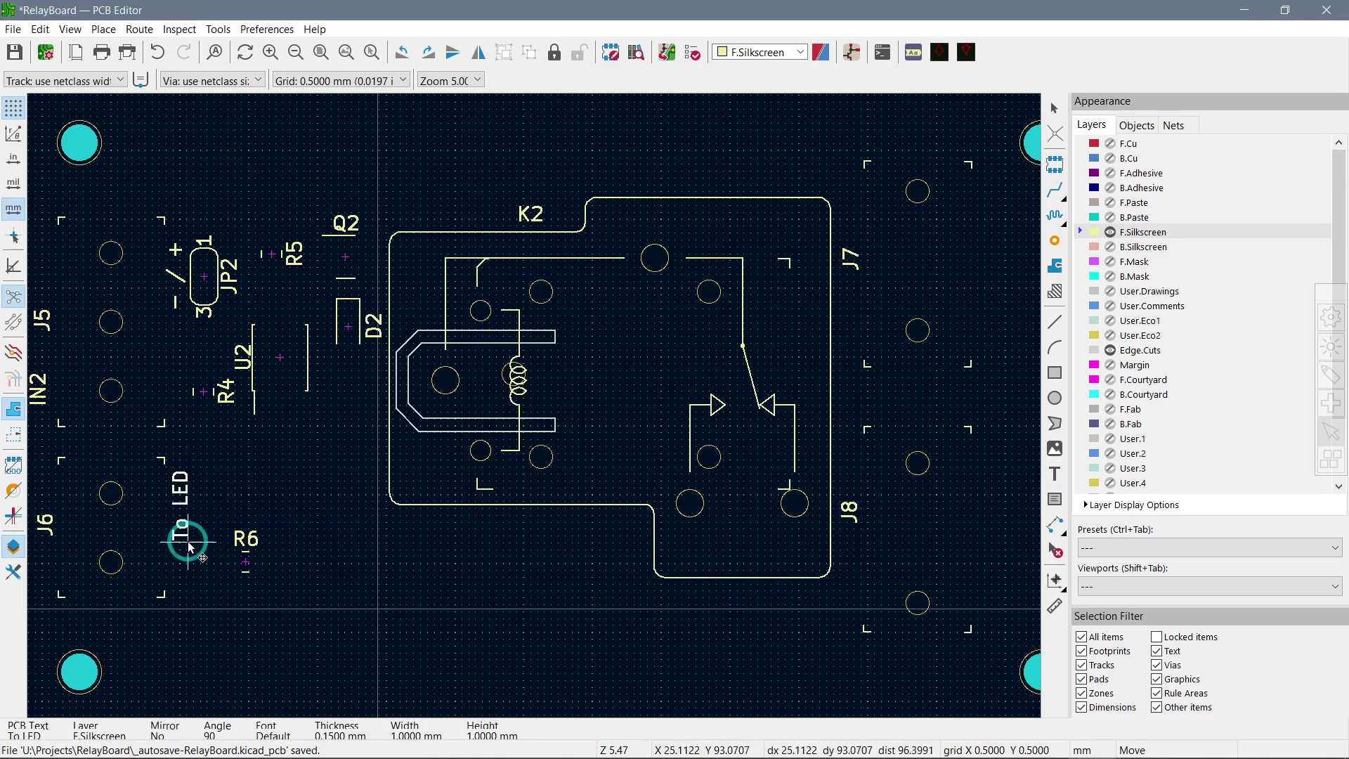
pyautogui.click(196, 562)
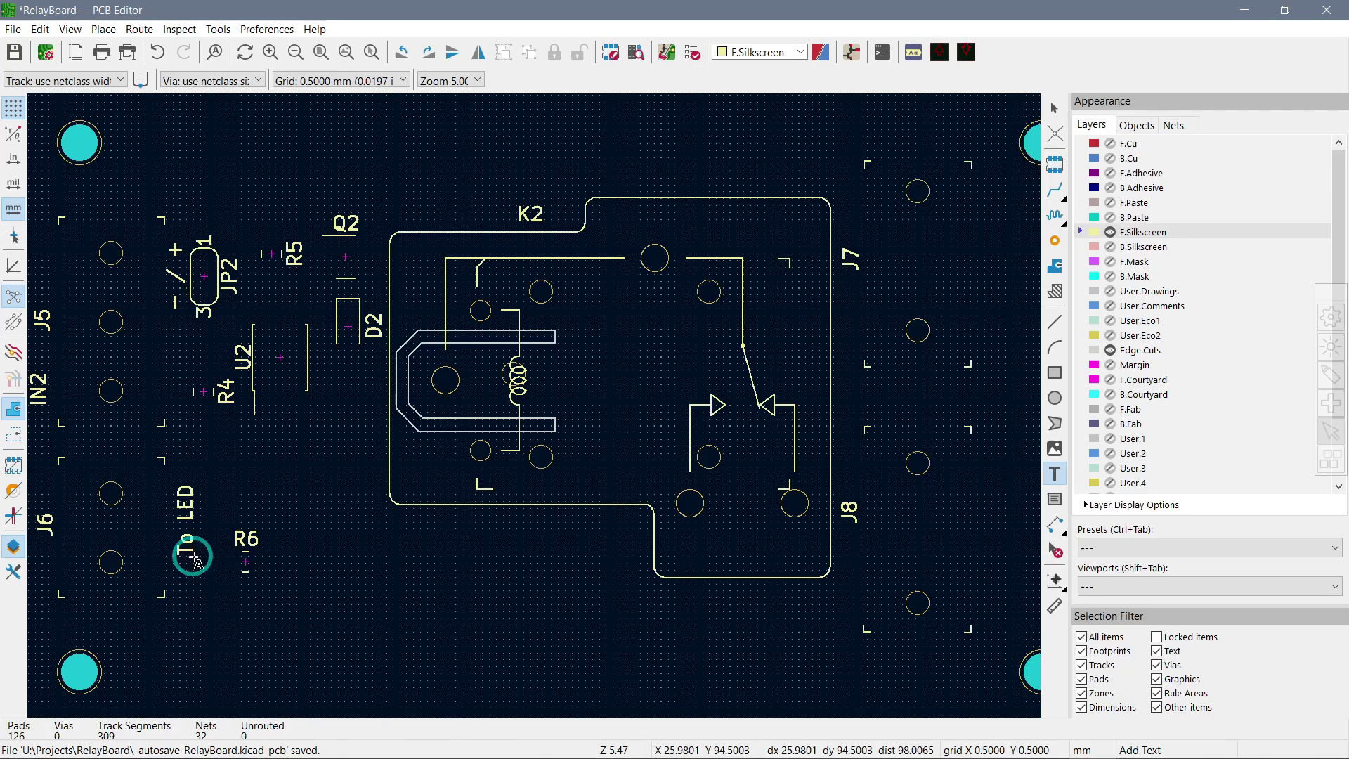
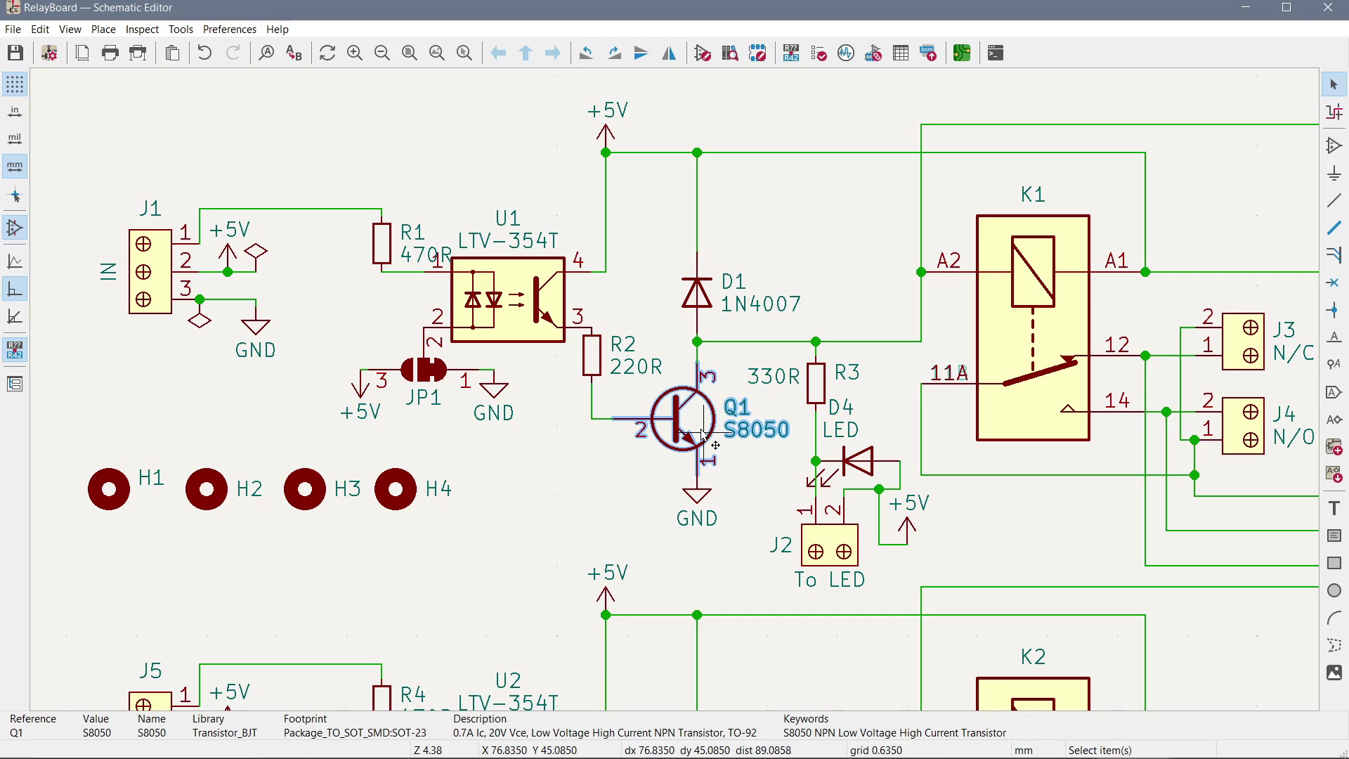
# Check transistor Q1's Footprint and Datasheet fields in its symbol properties, view the linked datasheet in the browser, and discard the dialog
pyautogui.doubleClick(706, 435)
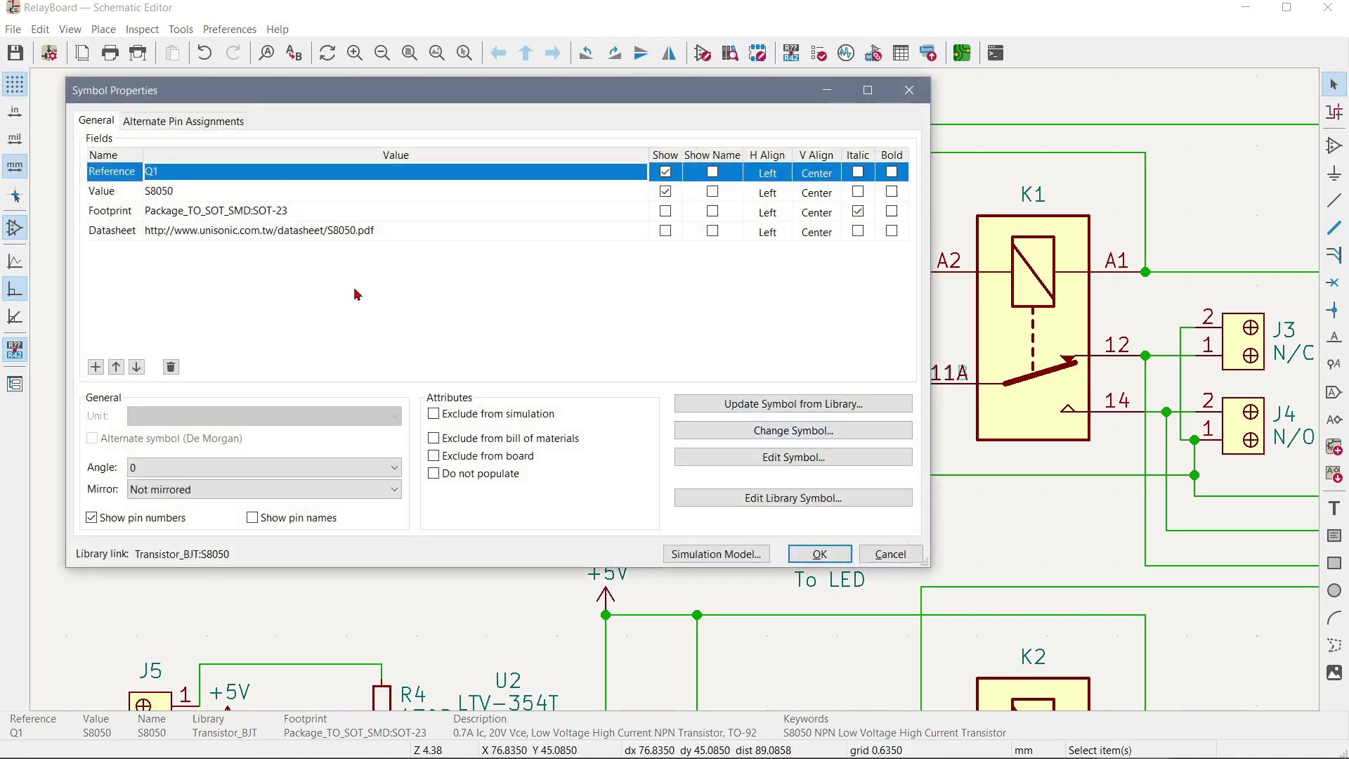
pyautogui.click(254, 236)
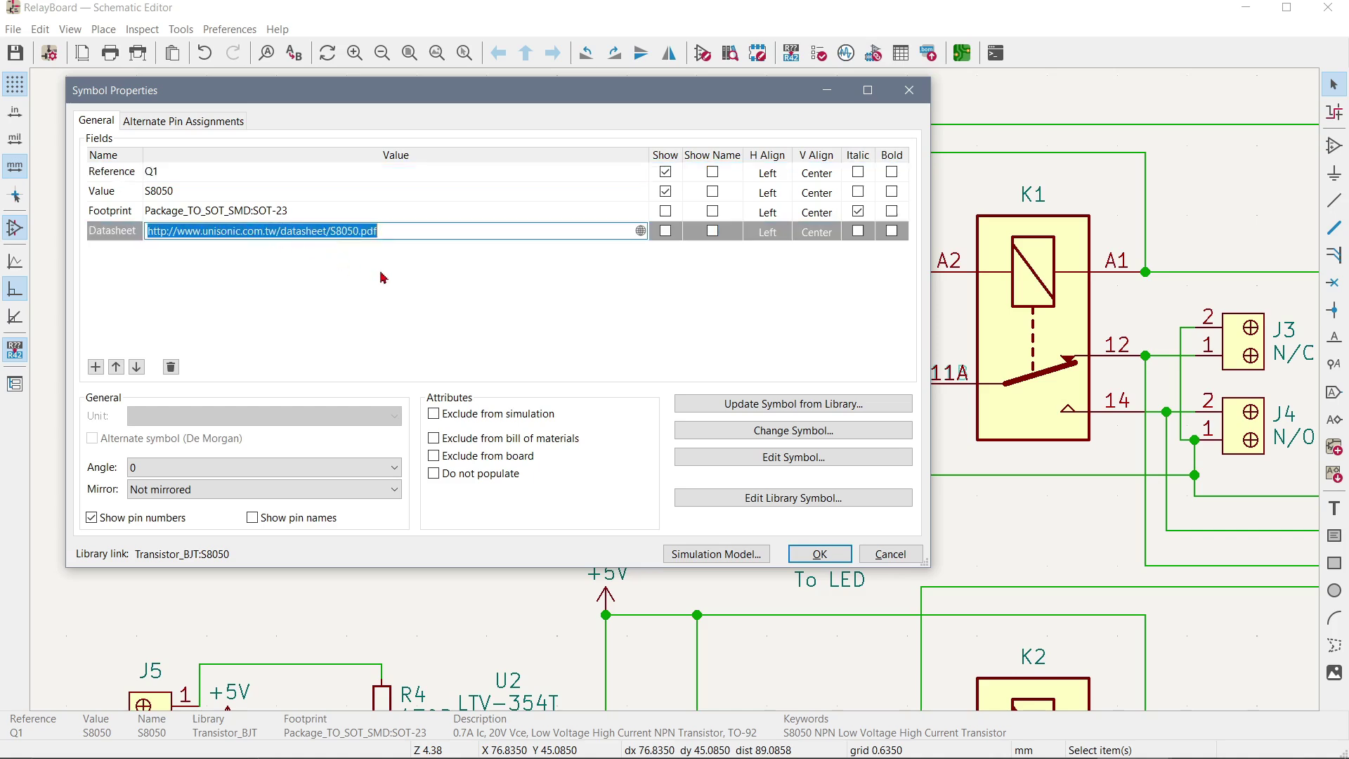
pyautogui.click(312, 218)
pyautogui.click(312, 219)
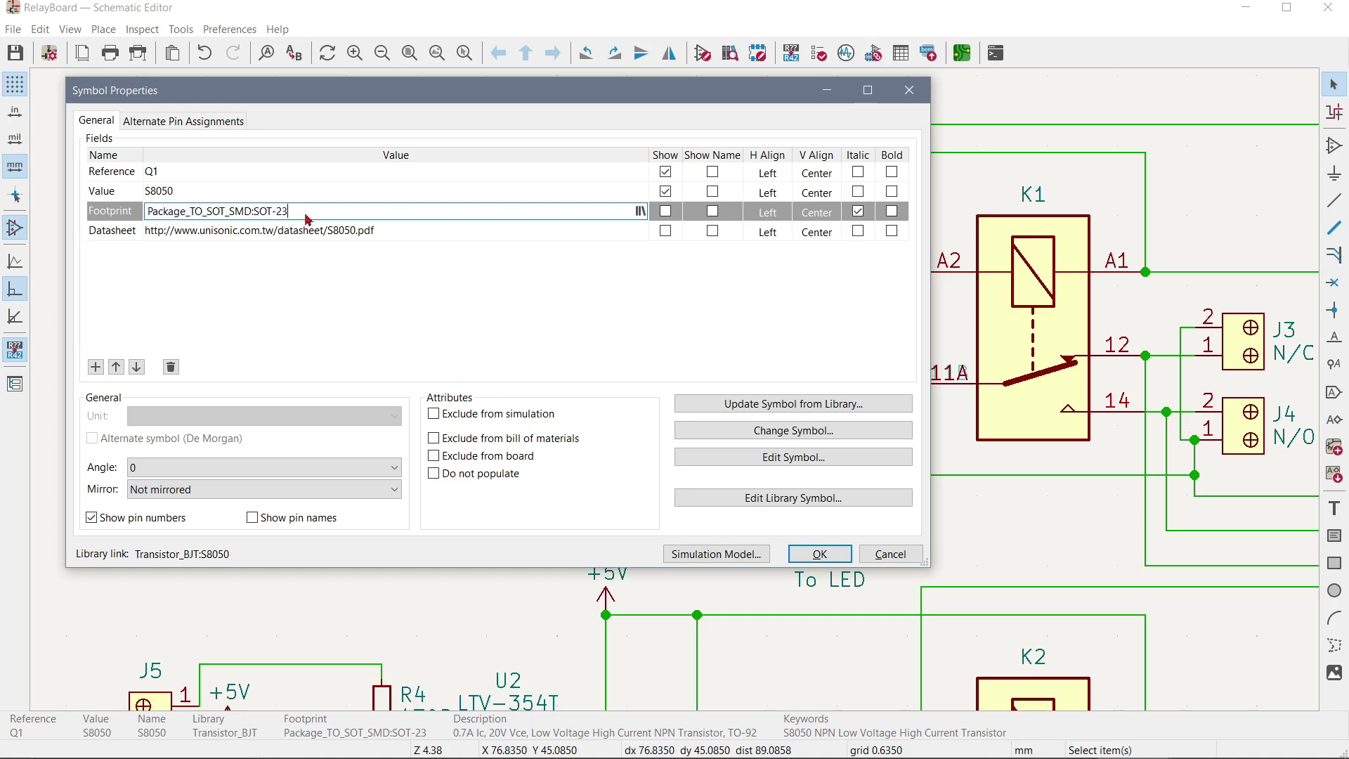
pyautogui.click(387, 233)
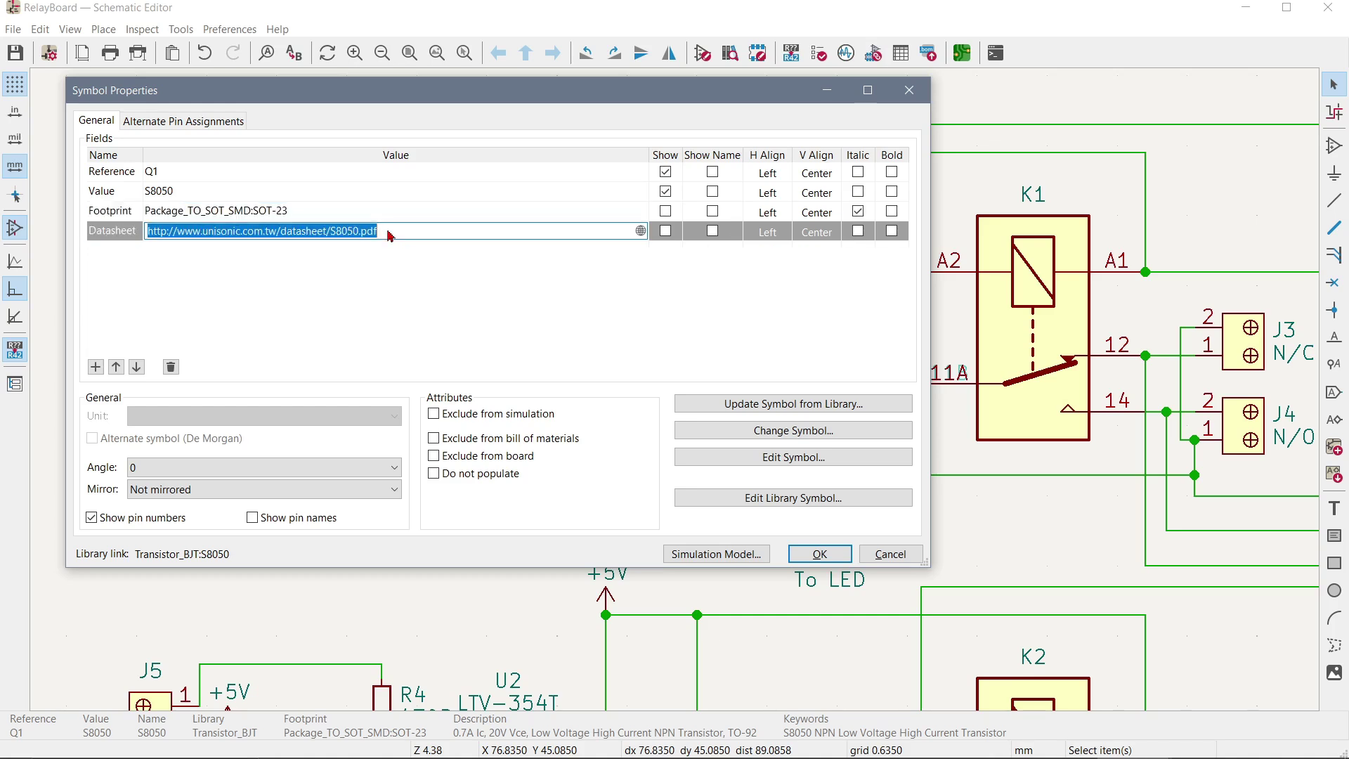
pyautogui.click(641, 232)
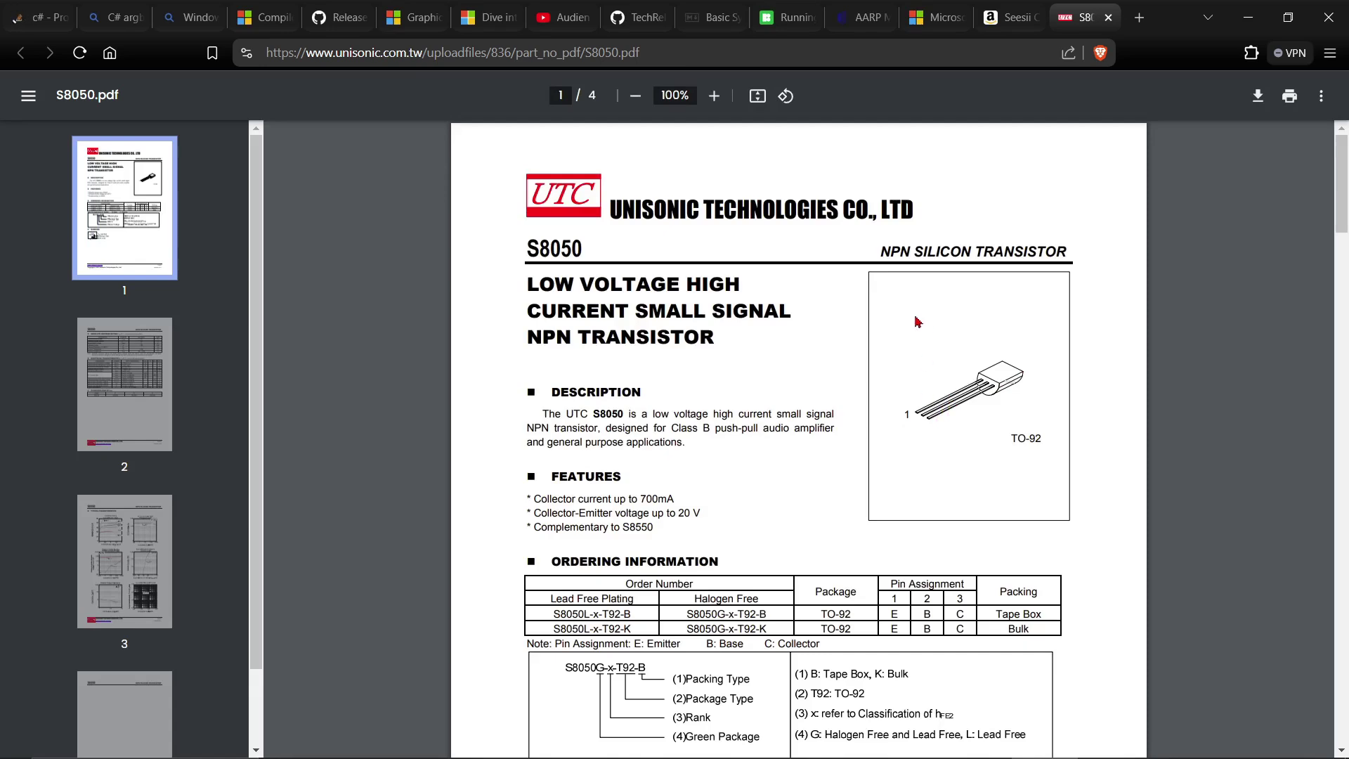
pyautogui.click(1248, 19)
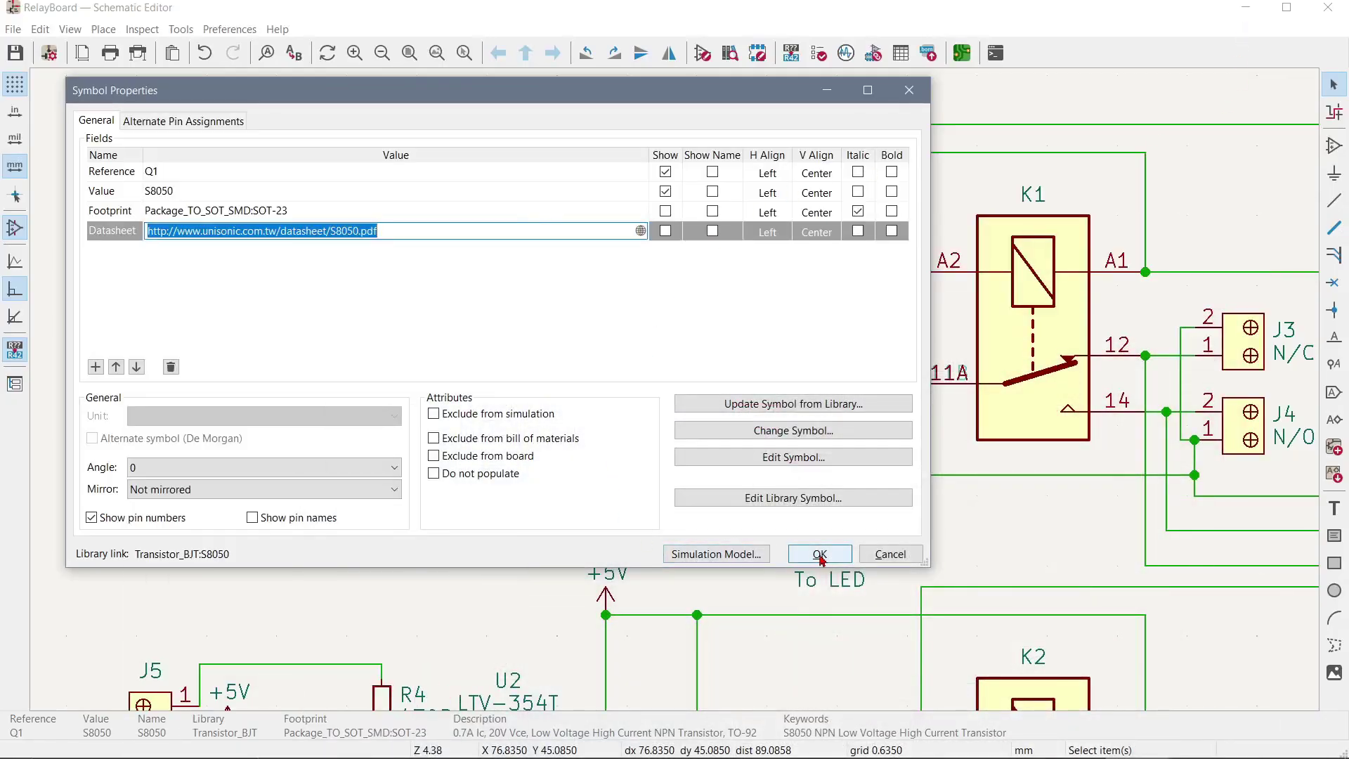
pyautogui.click(884, 554)
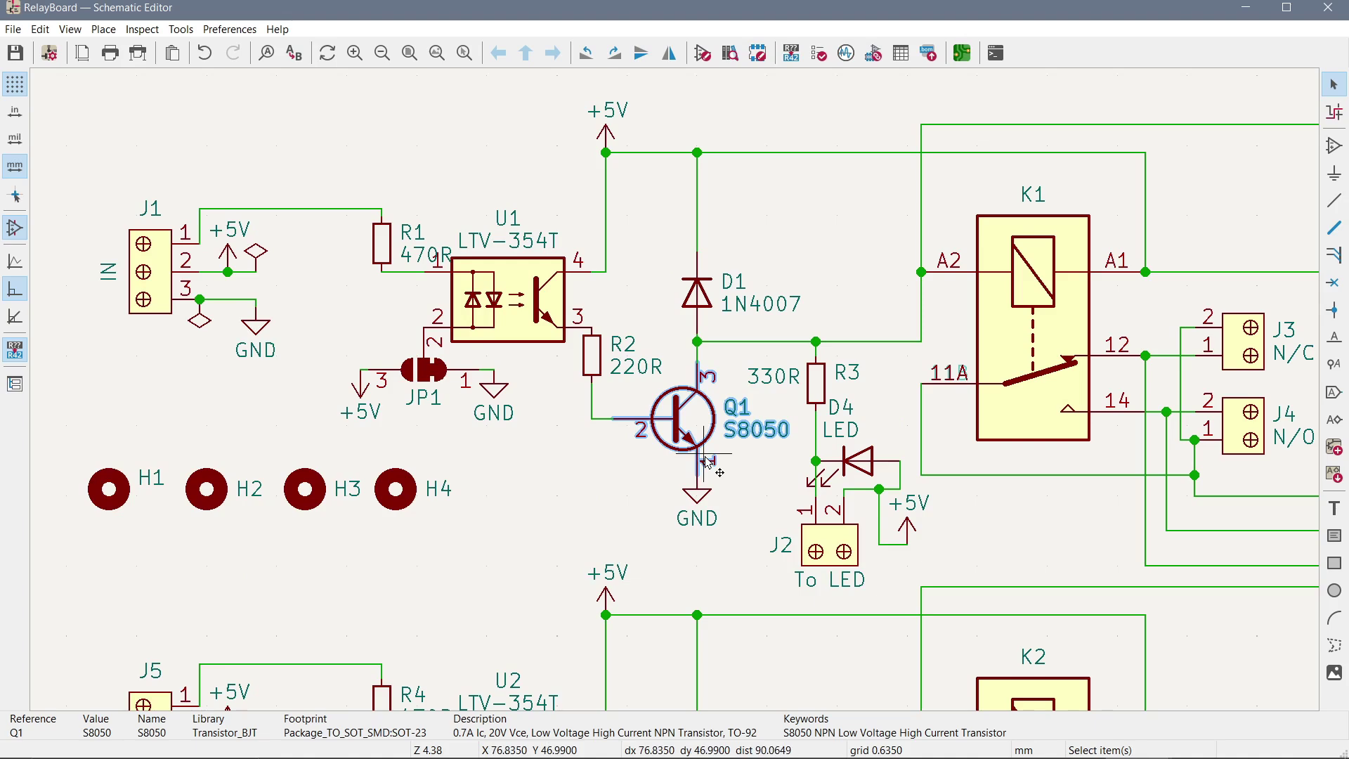
pyautogui.click(634, 472)
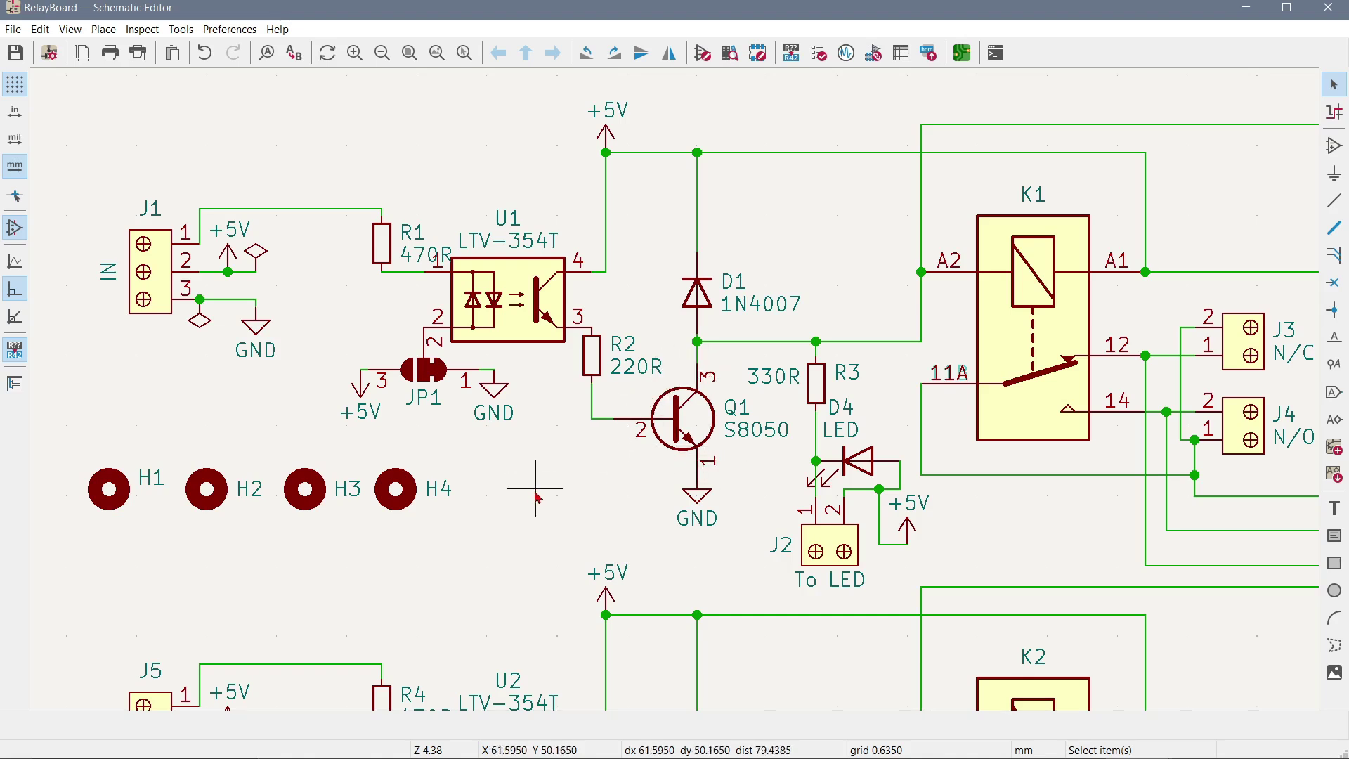
# Open the symbol properties of transistor Q2 (J3Y) and copy the URL from its DK_Datasheet_Link field
pyautogui.scroll(-3, 536, 498)
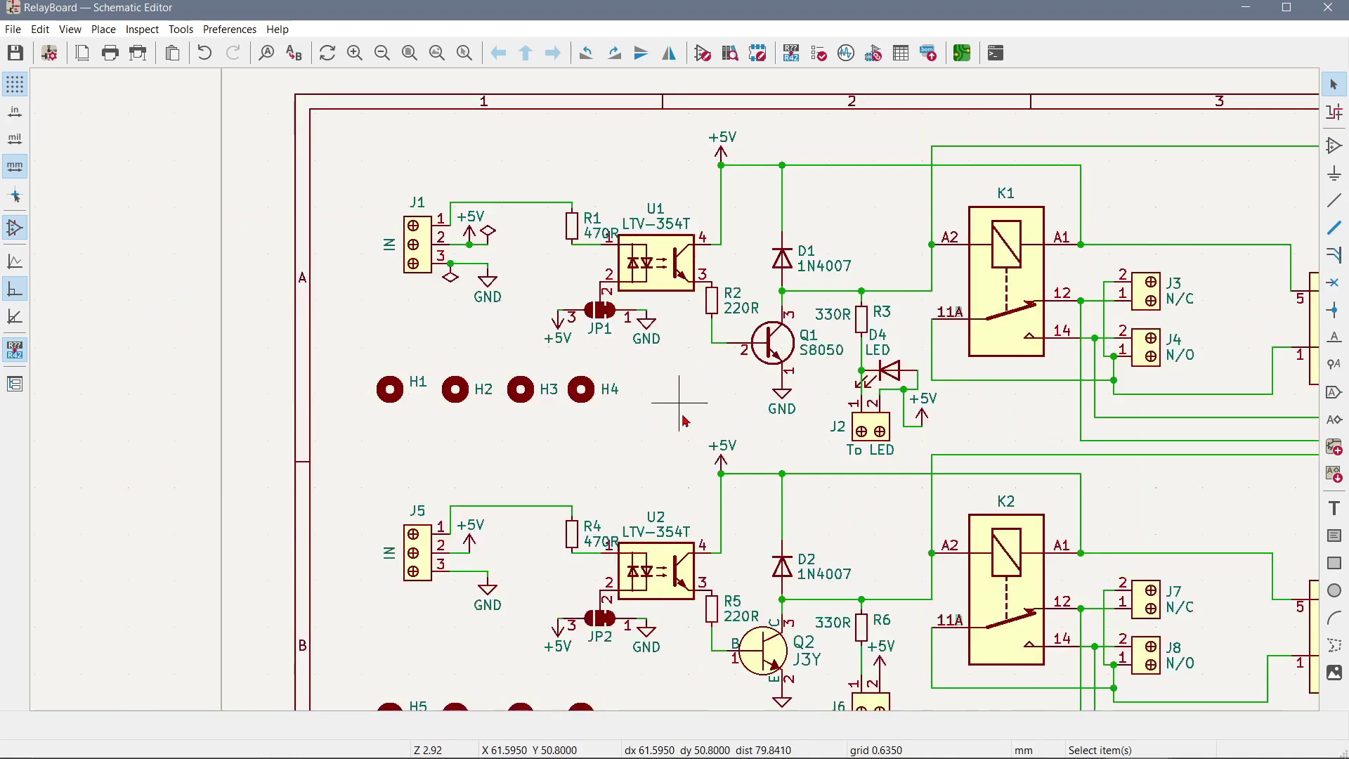
pyautogui.scroll(2, 608, 281)
pyautogui.scroll(-3, 608, 281)
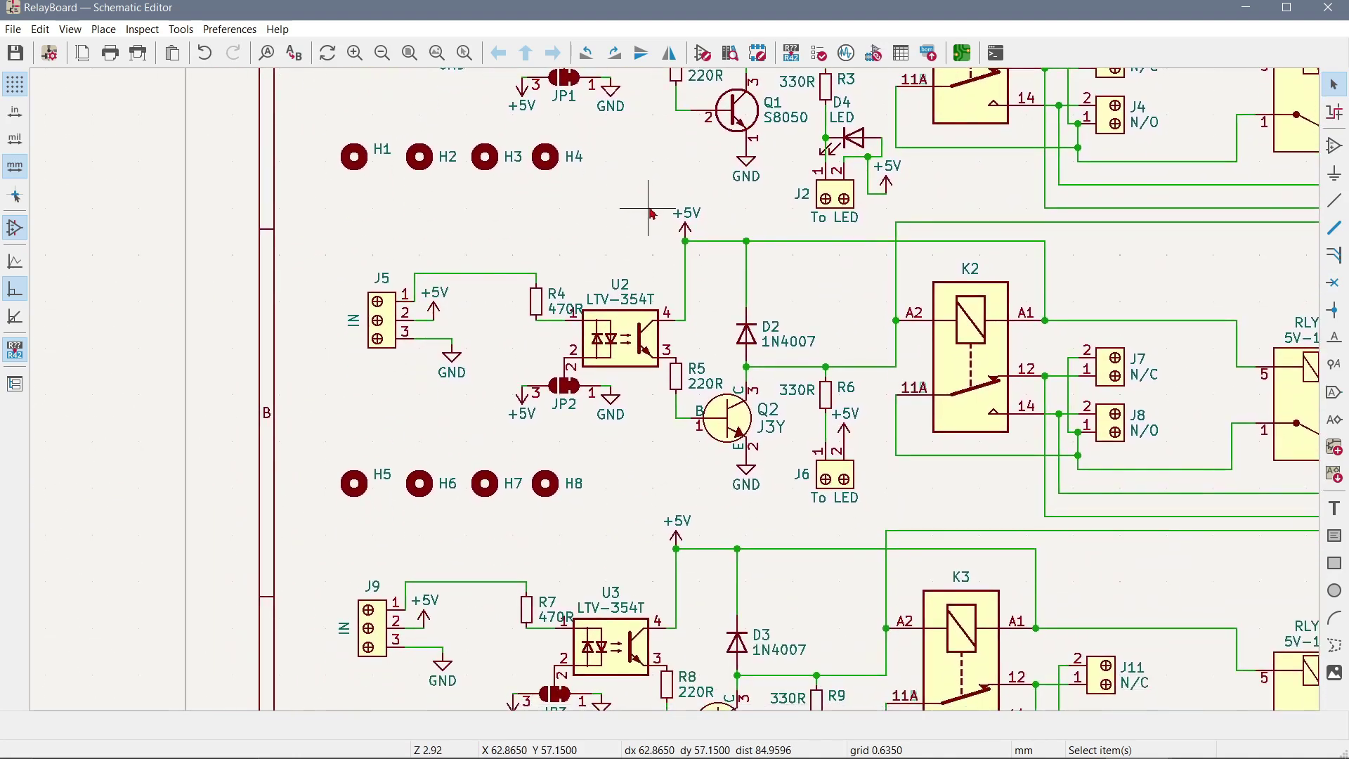
pyautogui.scroll(2, 630, 259)
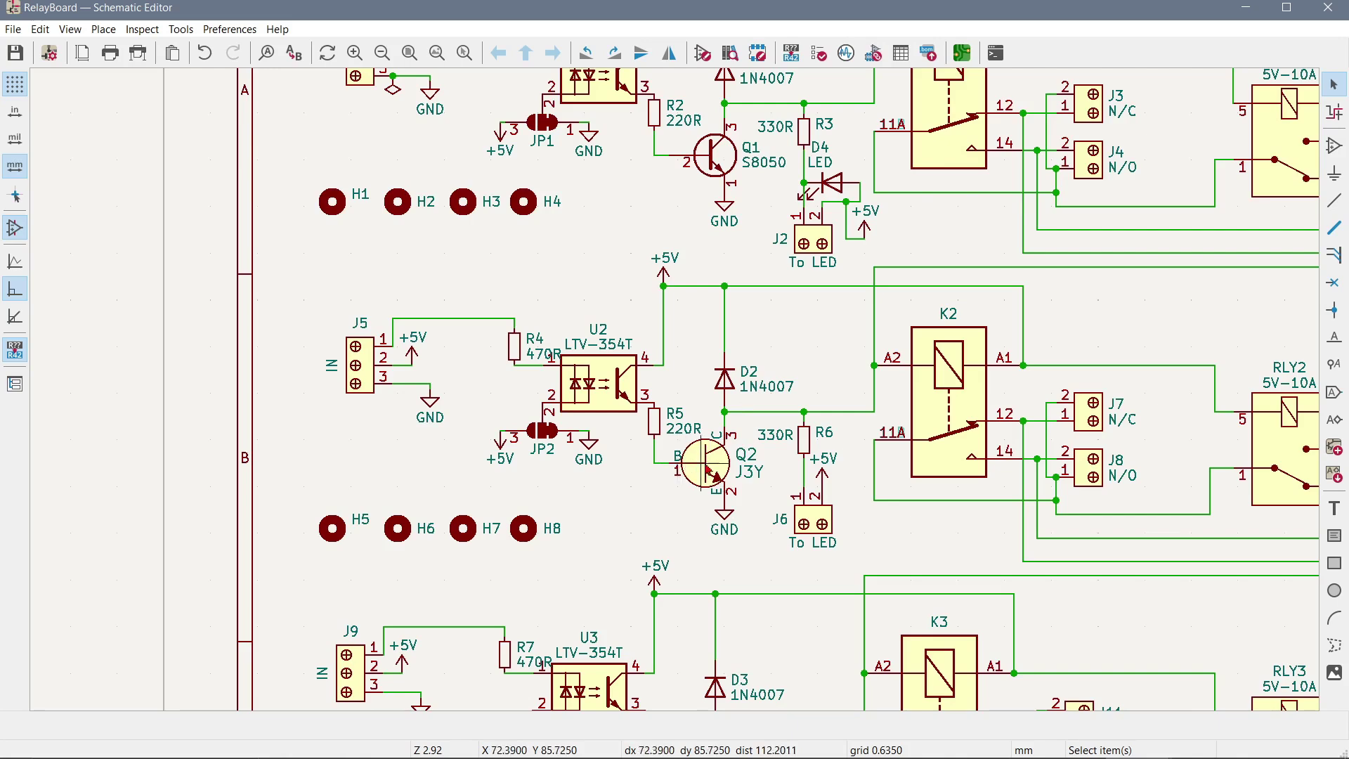
pyautogui.click(718, 478)
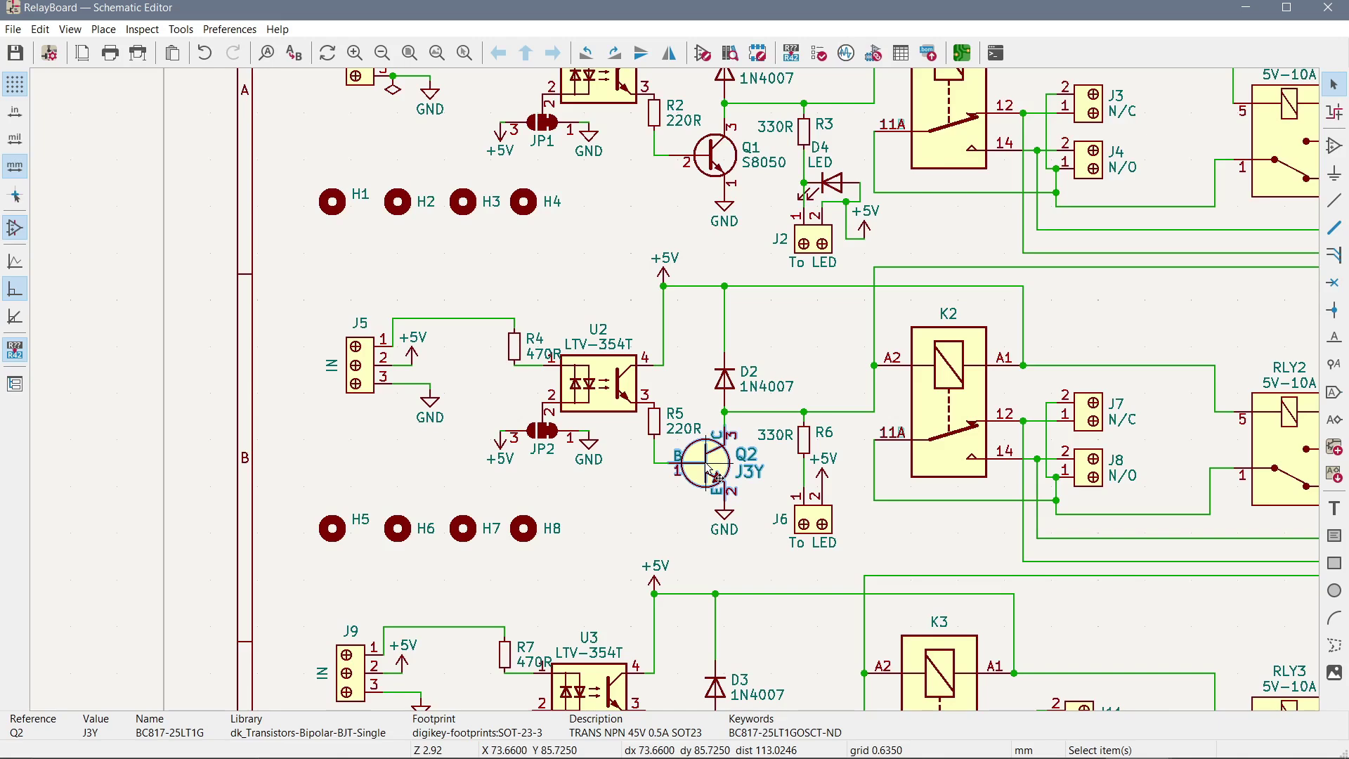
pyautogui.doubleClick(718, 478)
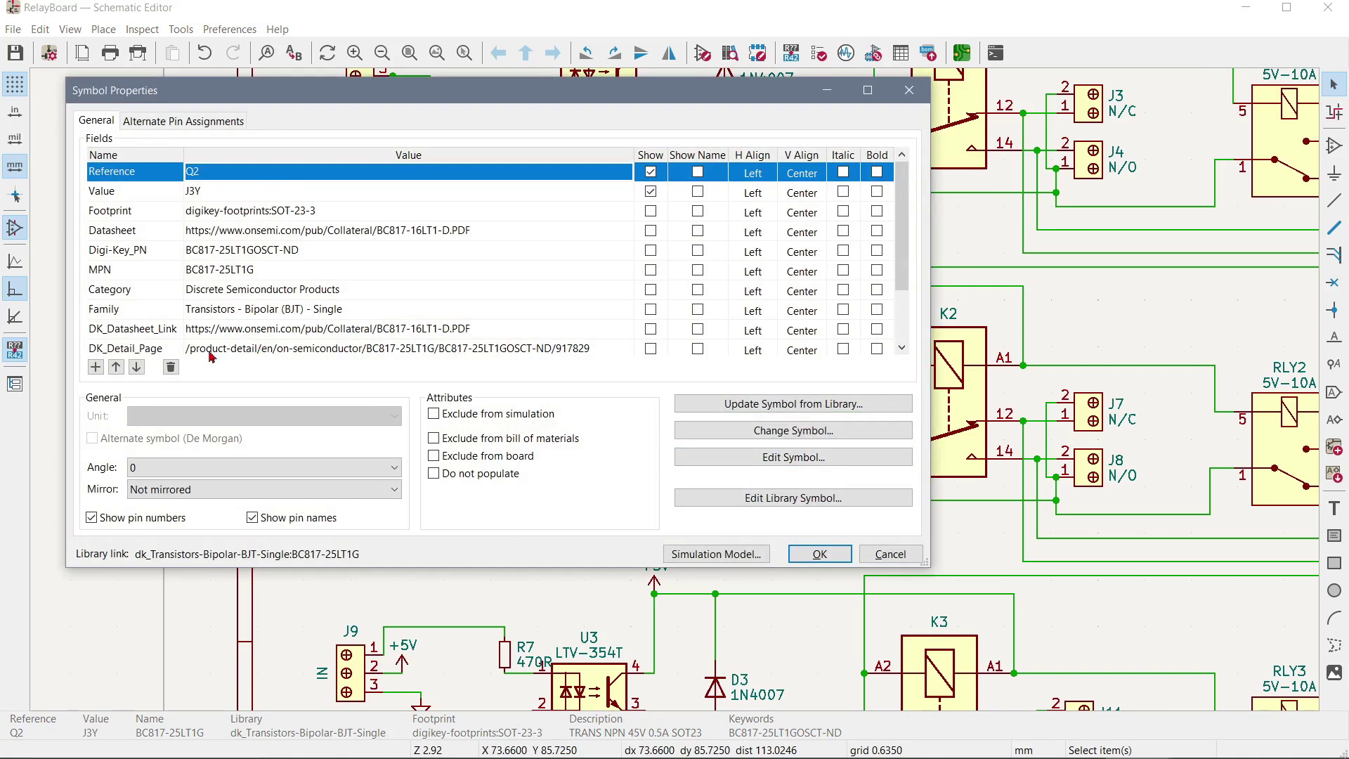
pyautogui.scroll(-1, 212, 357)
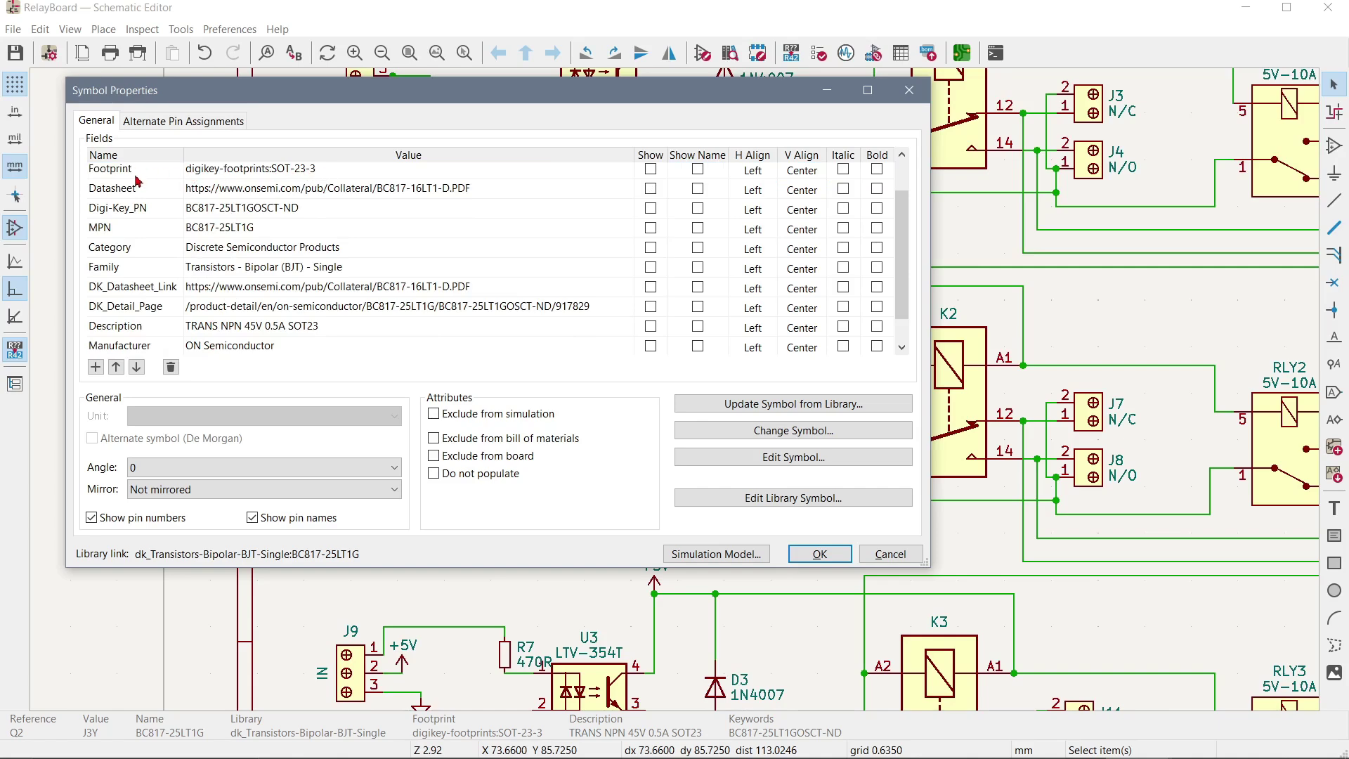
pyautogui.click(353, 288)
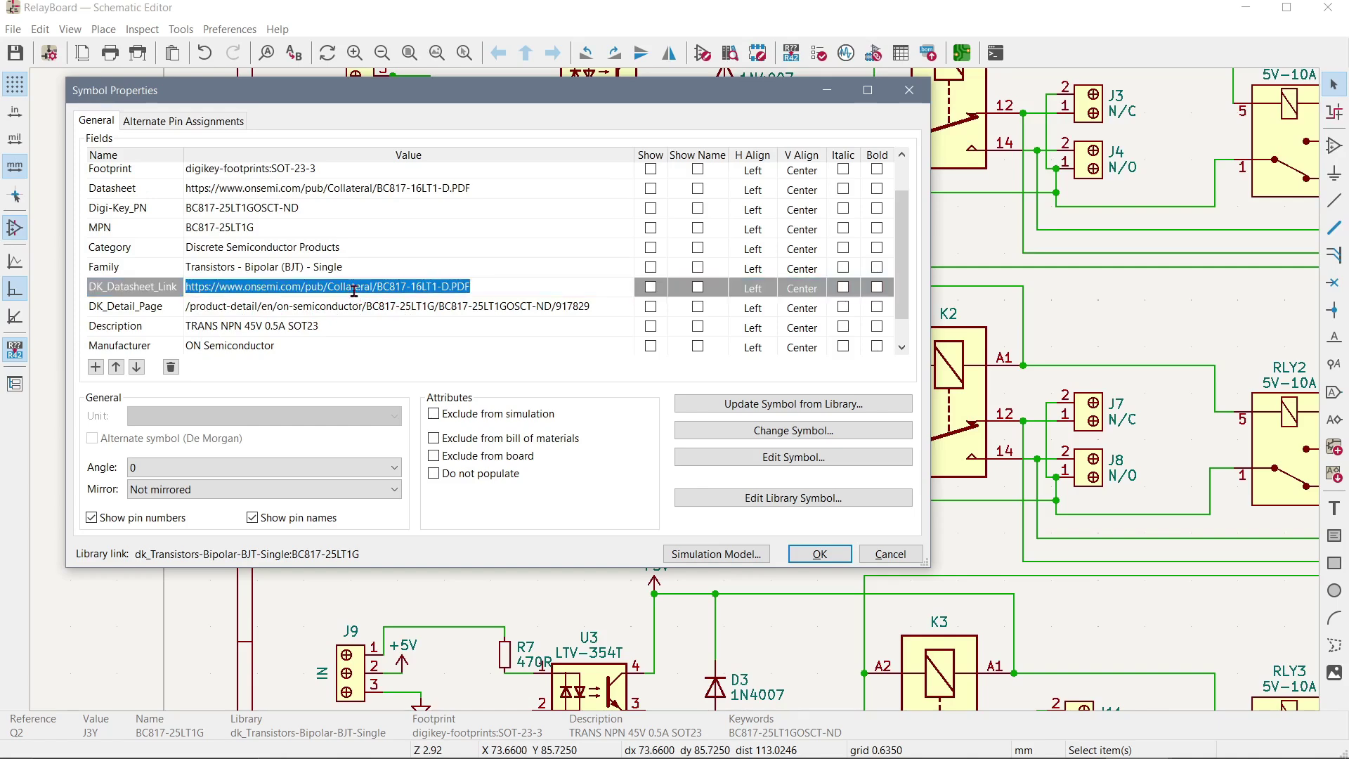
pyautogui.rightClick(354, 290)
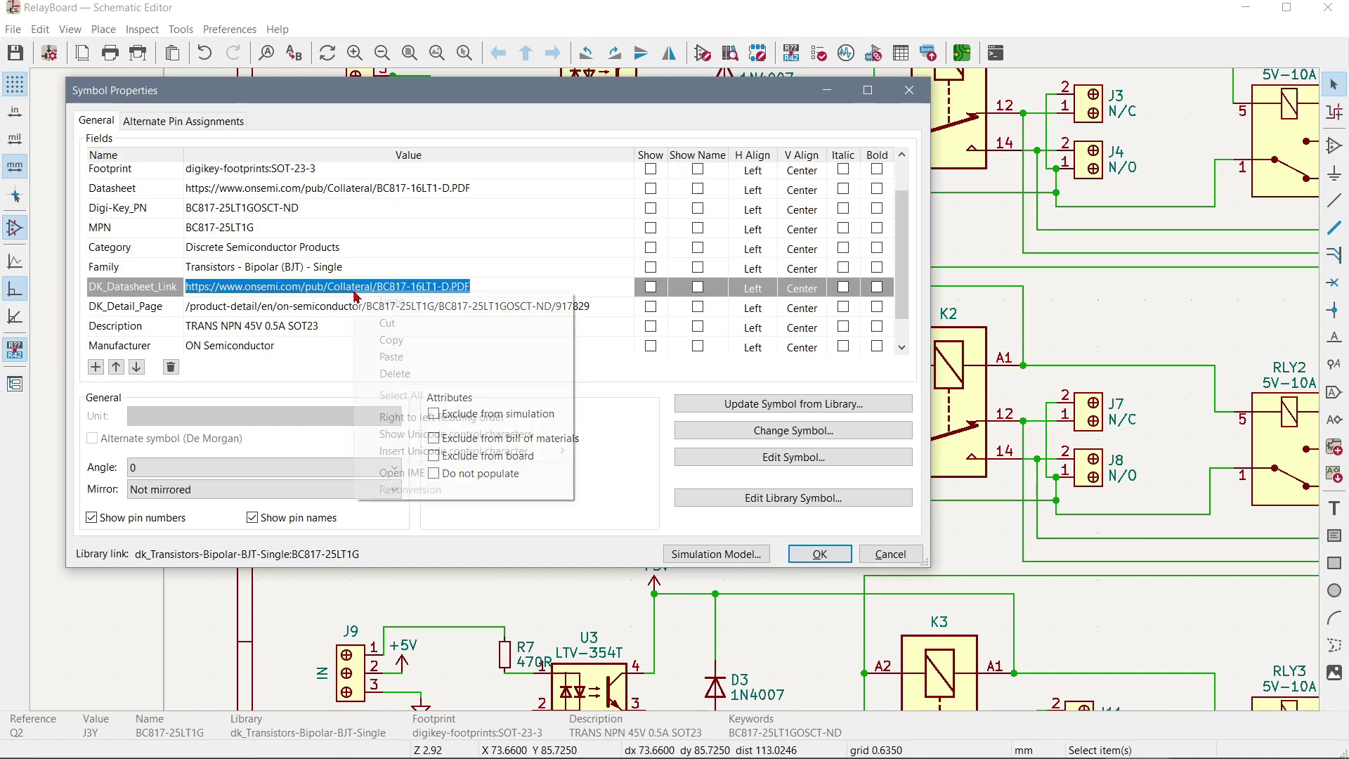
pyautogui.click(391, 342)
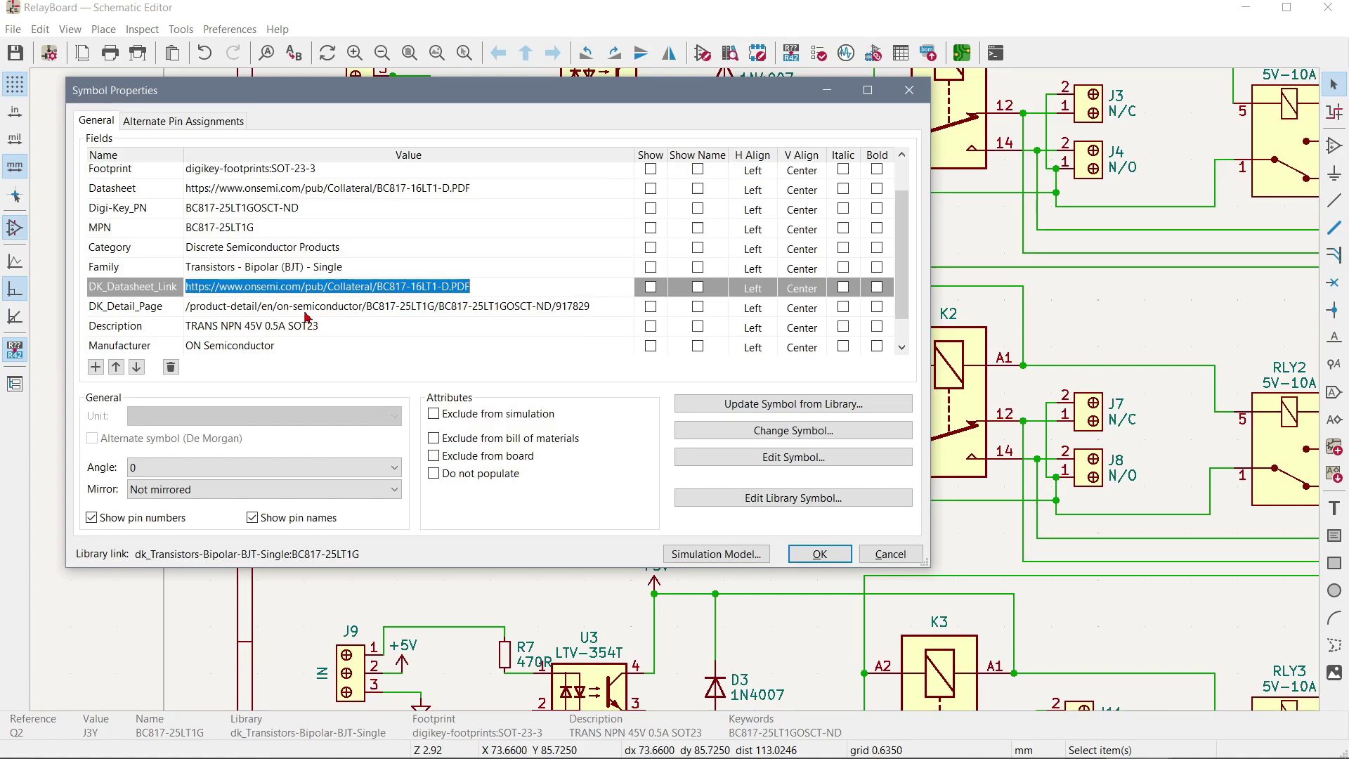
pyautogui.click(910, 93)
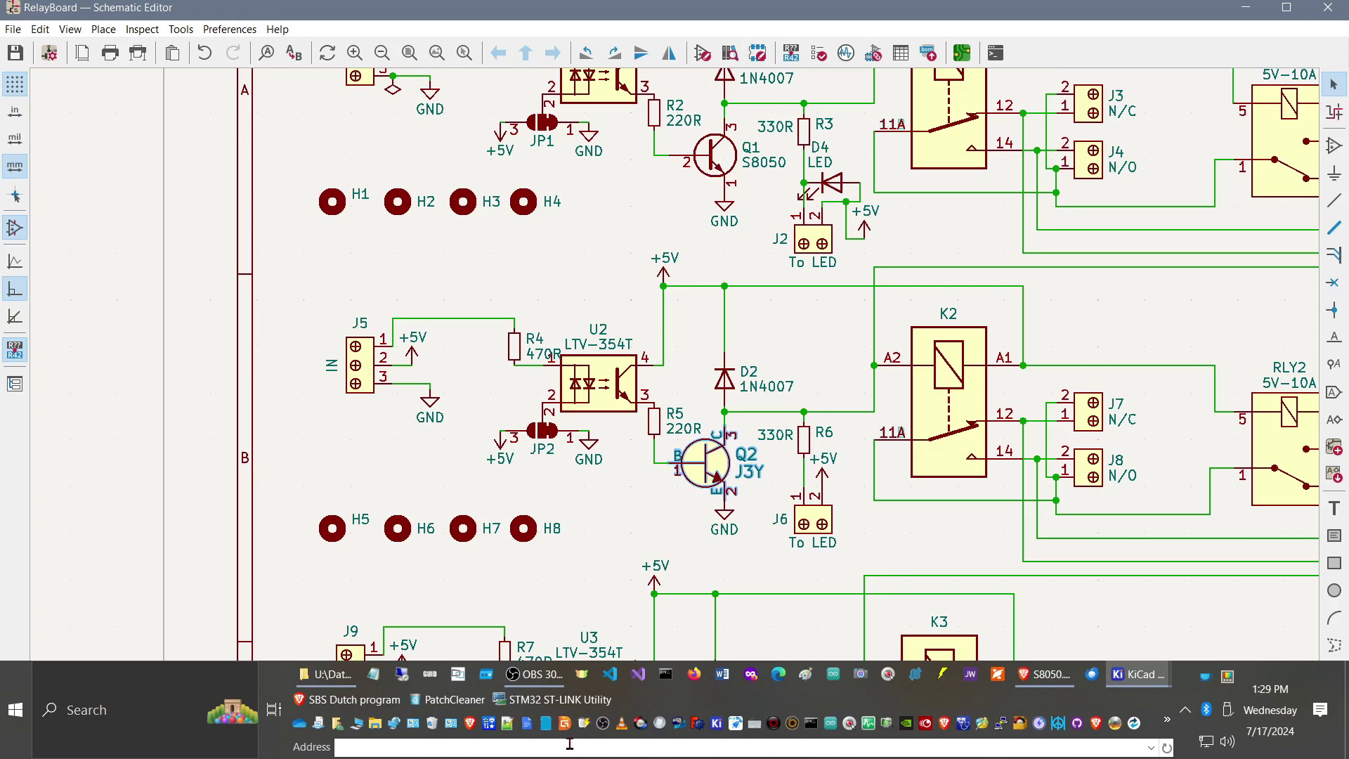
# Open the copied datasheet URL in the browser, examine the BC817's pinout and SOT-23 package, and close the browser
pyautogui.click(574, 750)
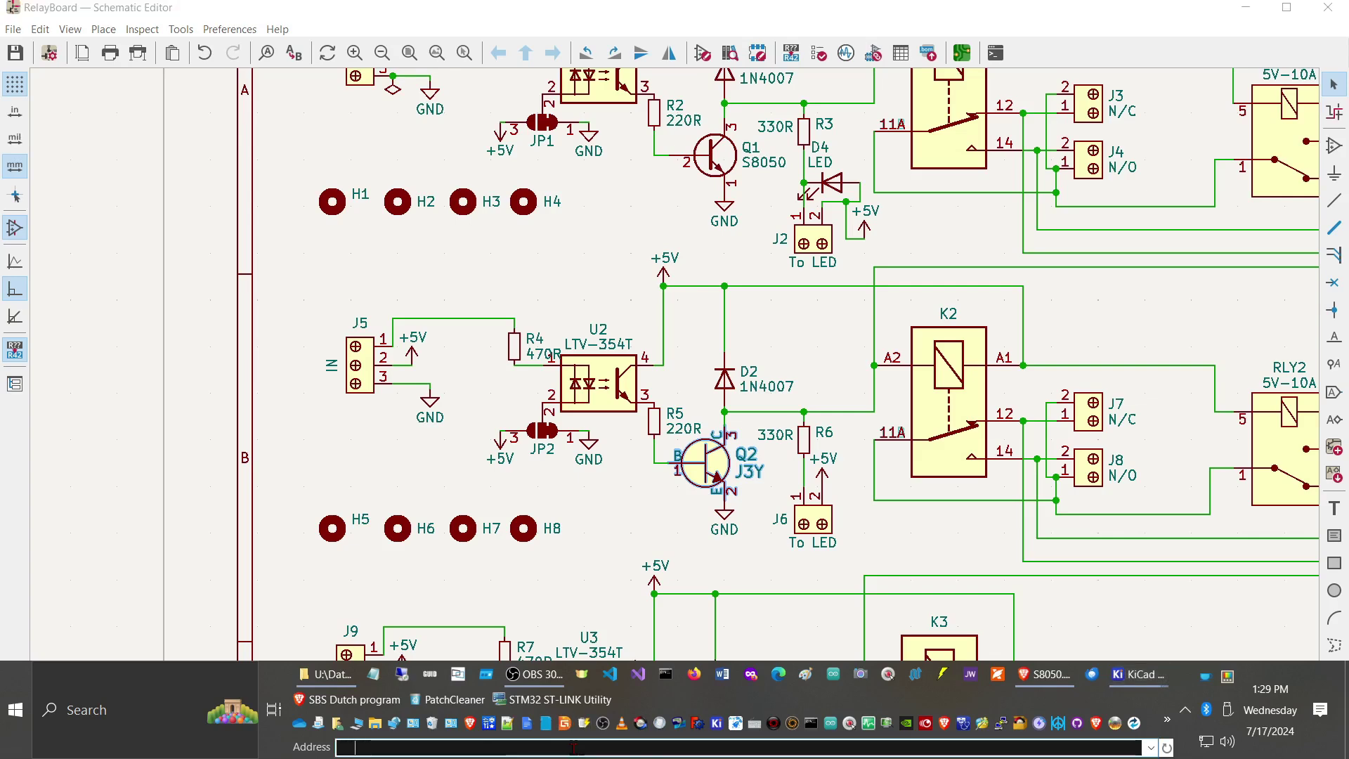
pyautogui.hotkey('ctrl', 'v')
pyautogui.press('Return')
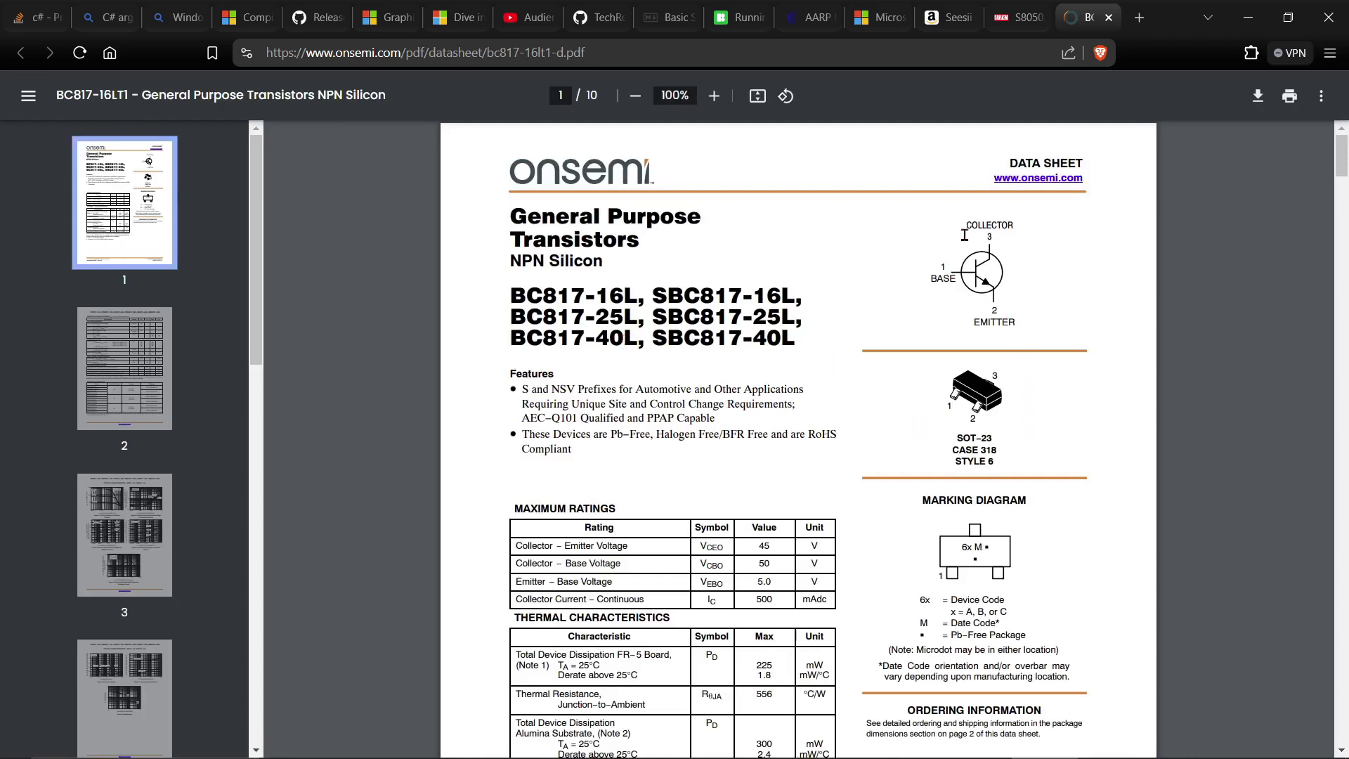
pyautogui.scroll(-3, 731, 415)
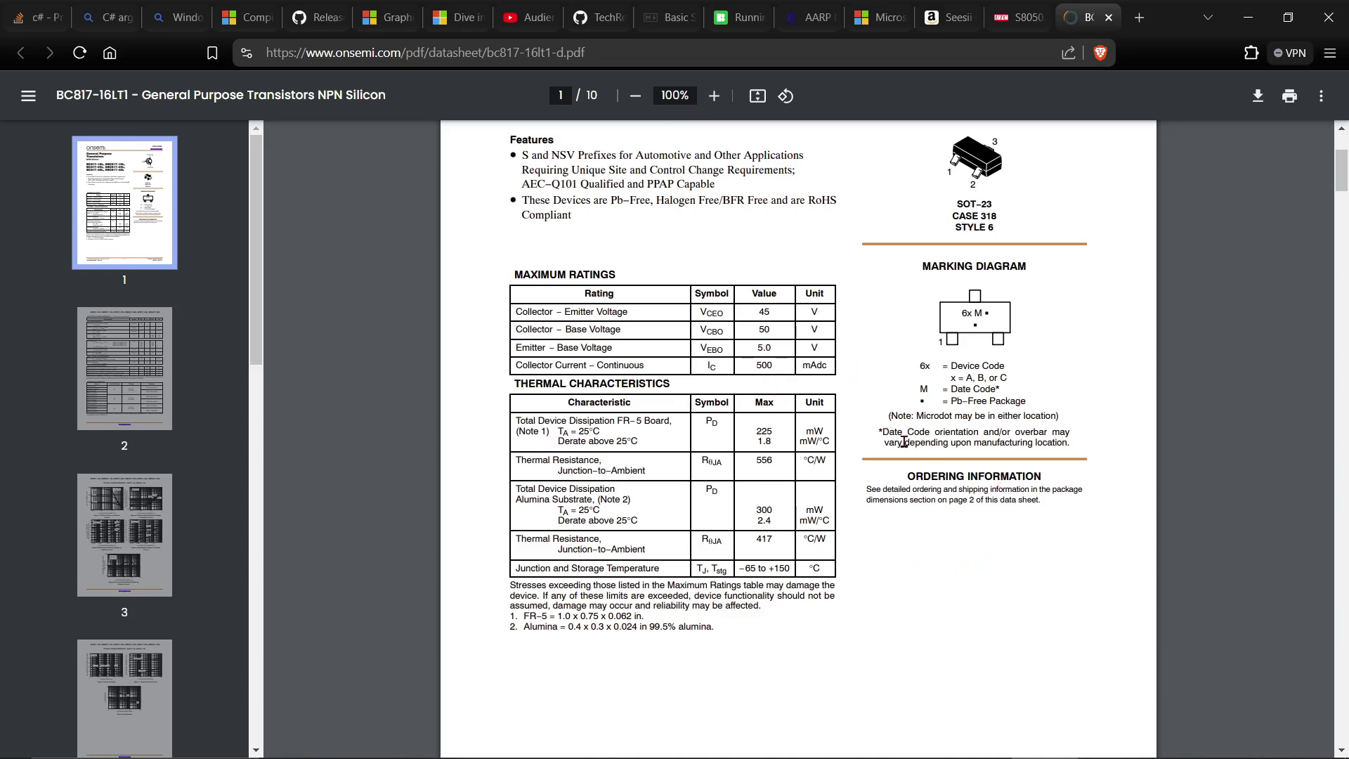
pyautogui.scroll(3, 755, 262)
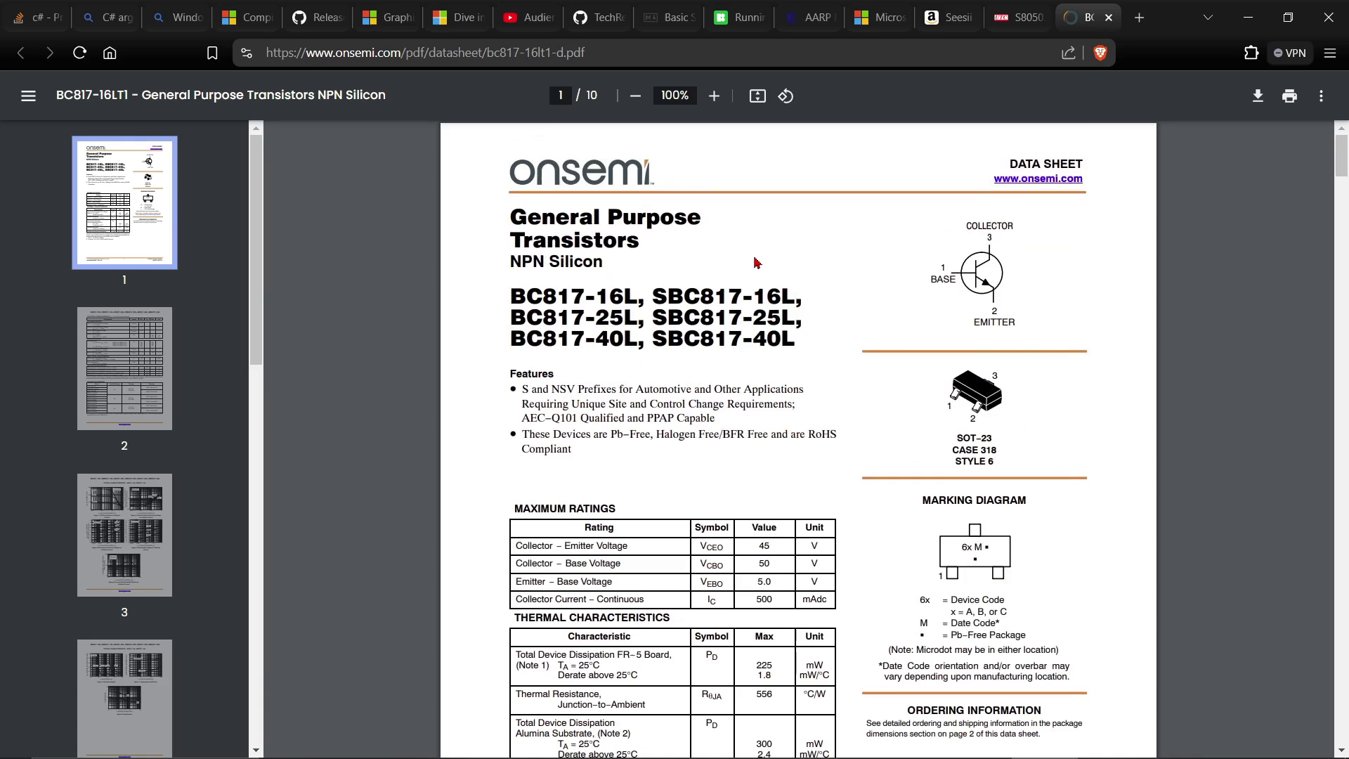
pyautogui.click(1325, 22)
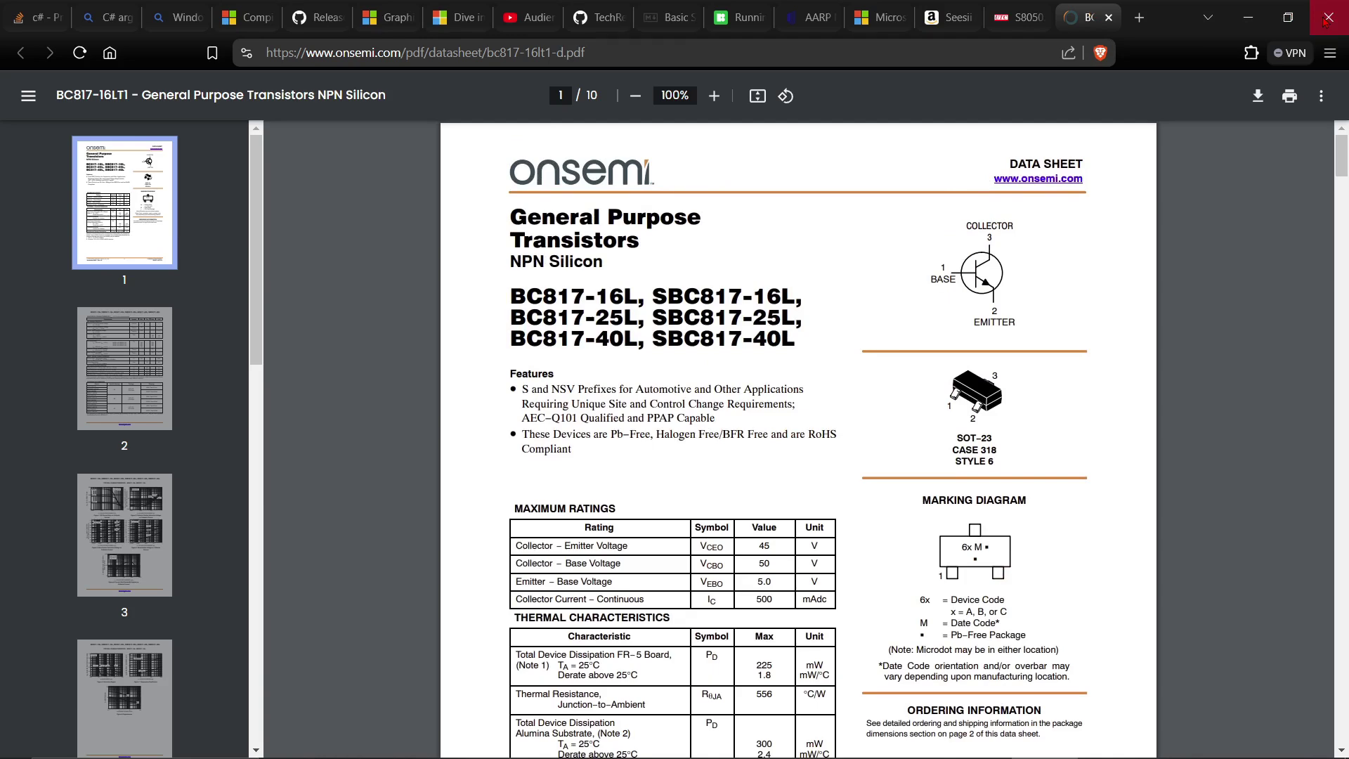
pyautogui.click(1325, 22)
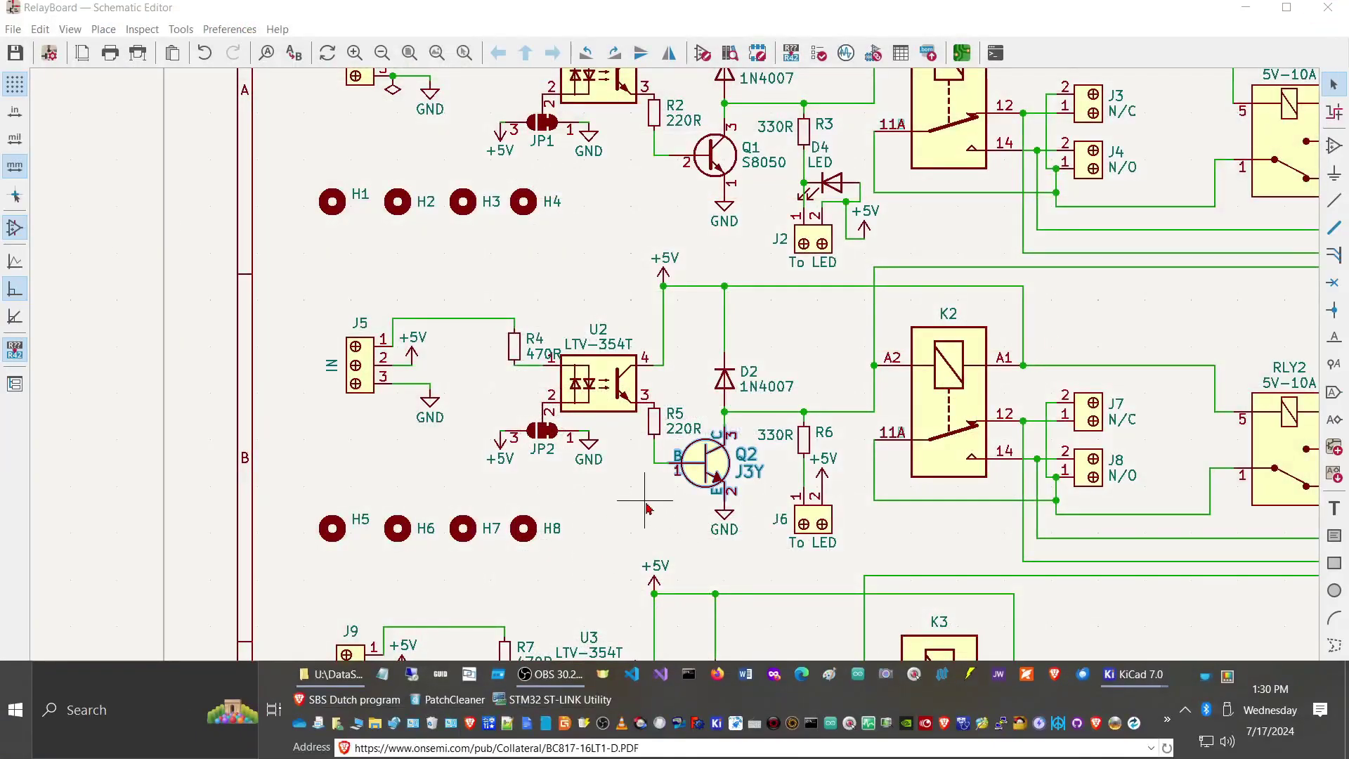
# Copy transistor Q2 (J3Y) and delete the S8050 transistor Q1 from the schematic
pyautogui.click(712, 161)
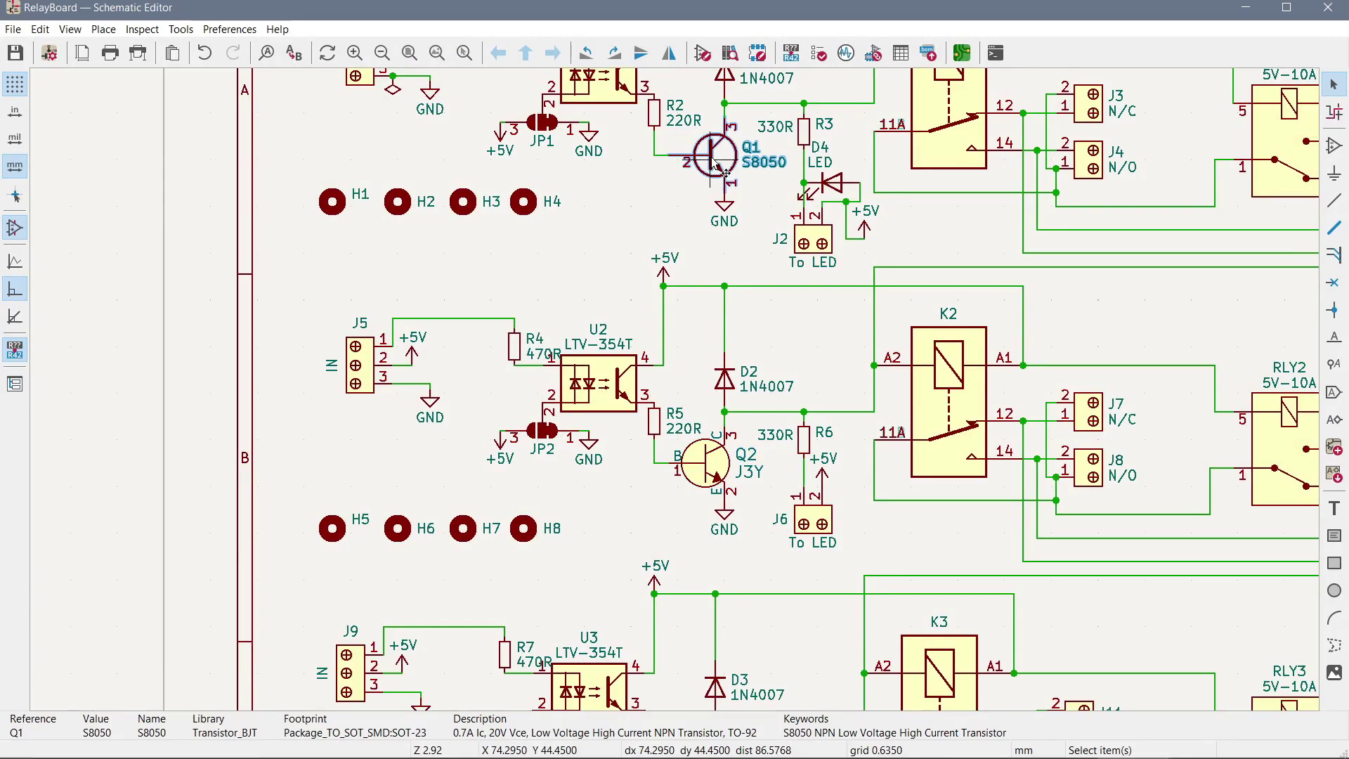
pyautogui.click(705, 466)
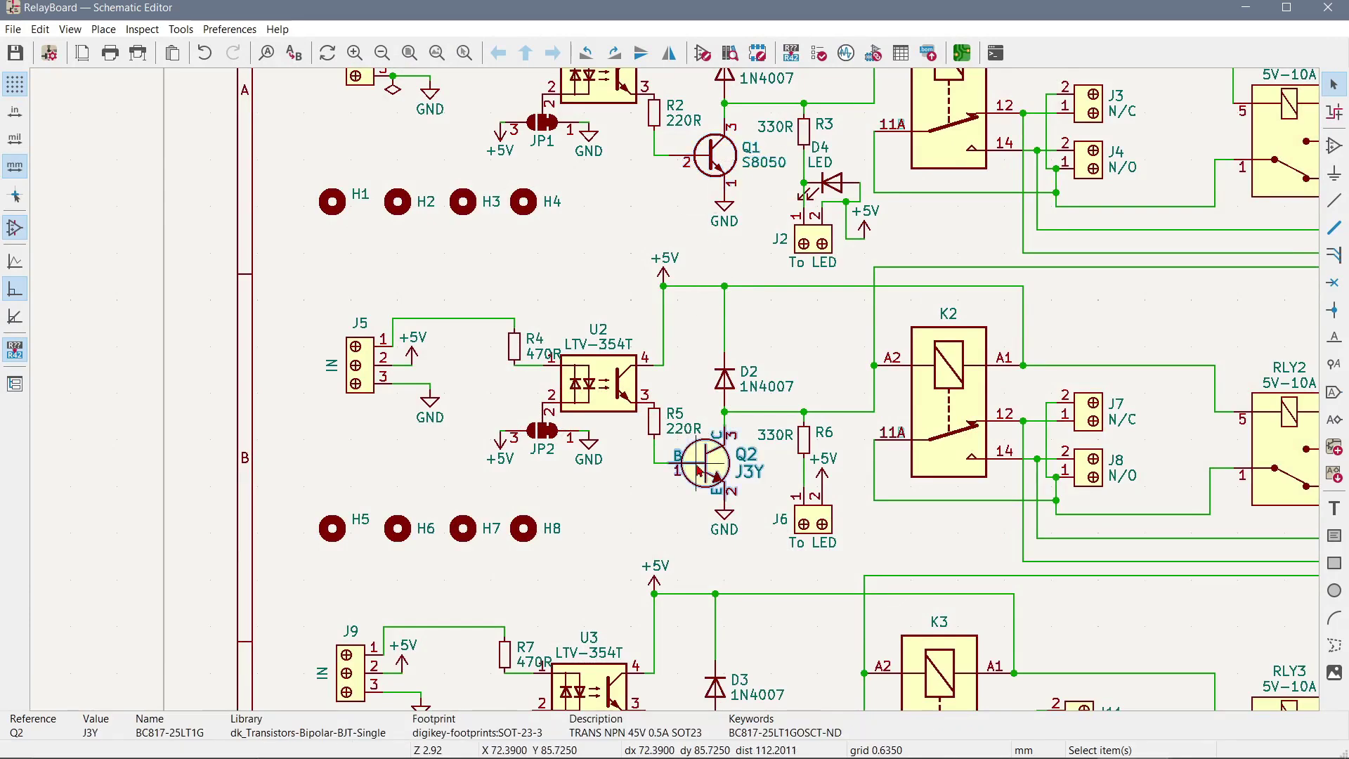
pyautogui.rightClick(698, 471)
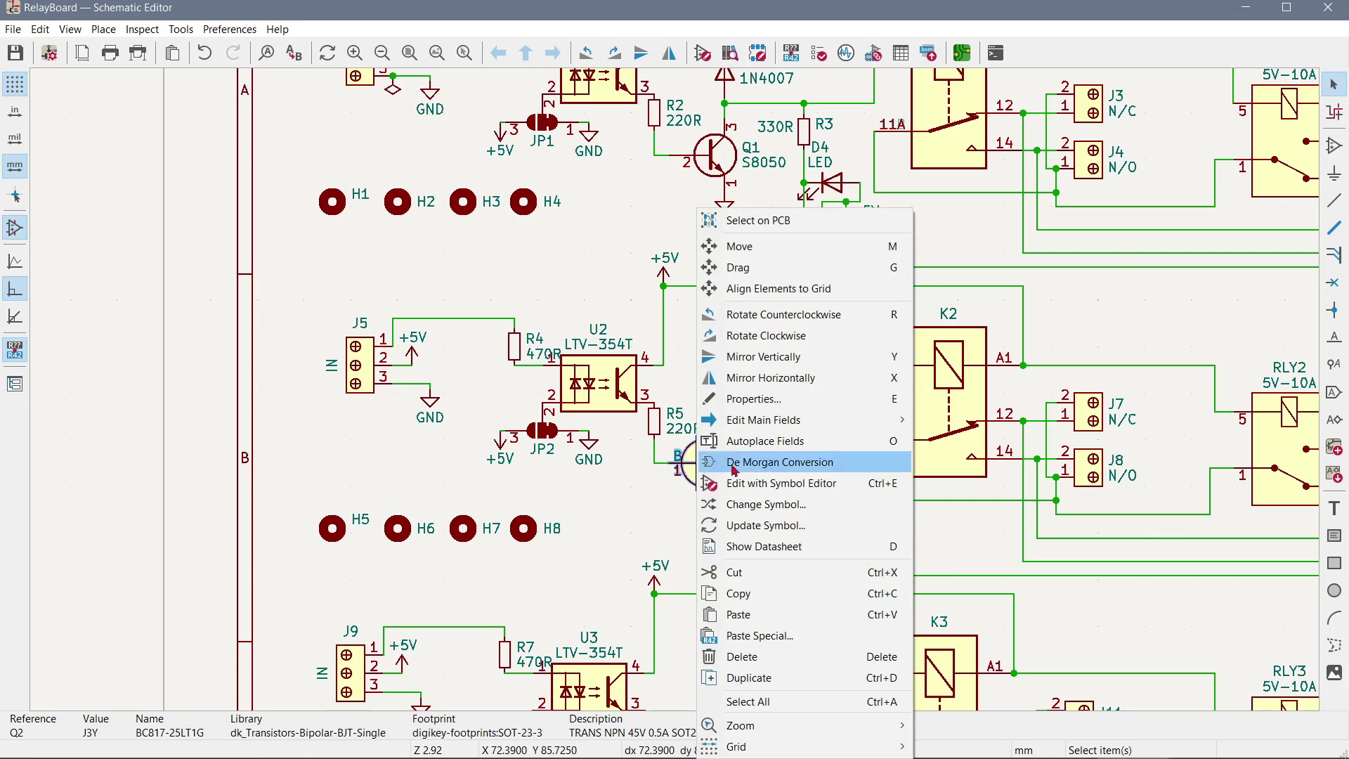
pyautogui.click(738, 593)
pyautogui.click(716, 180)
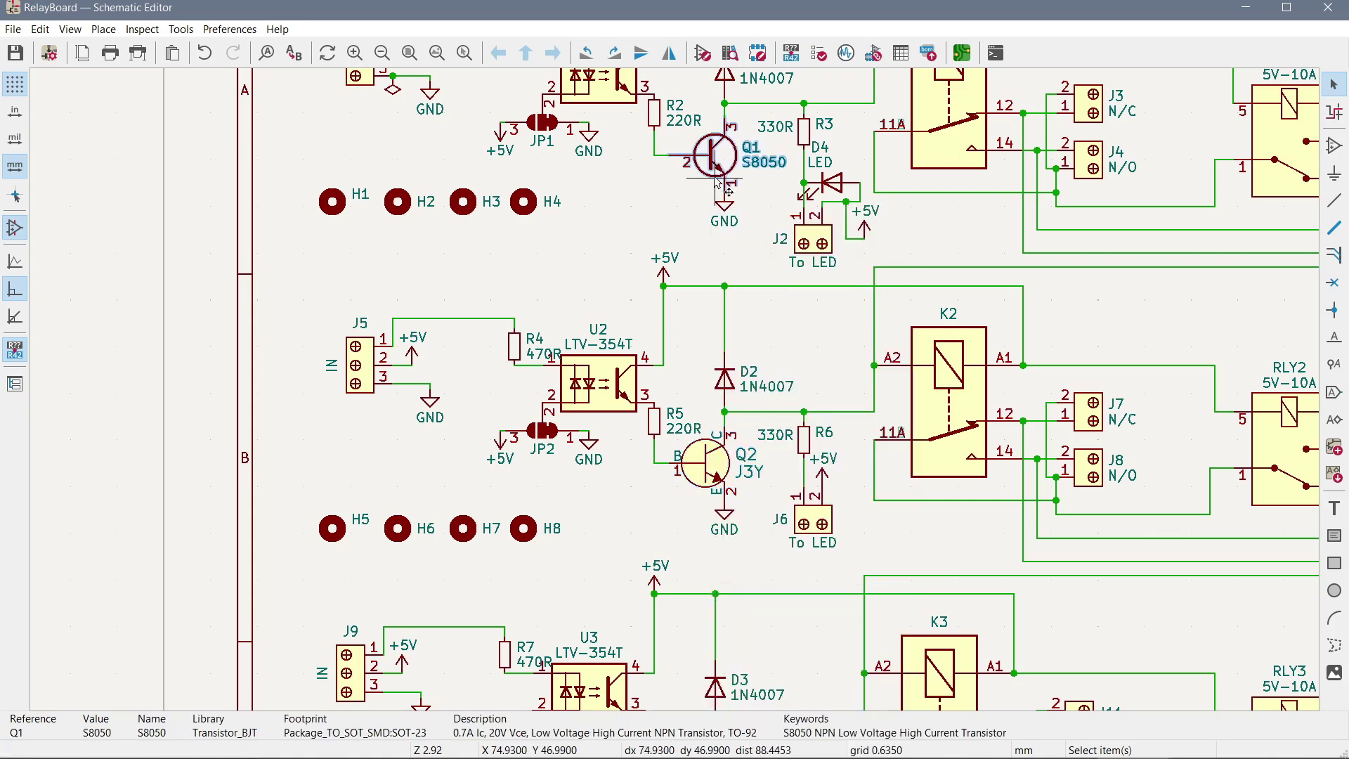
pyautogui.press('Delete')
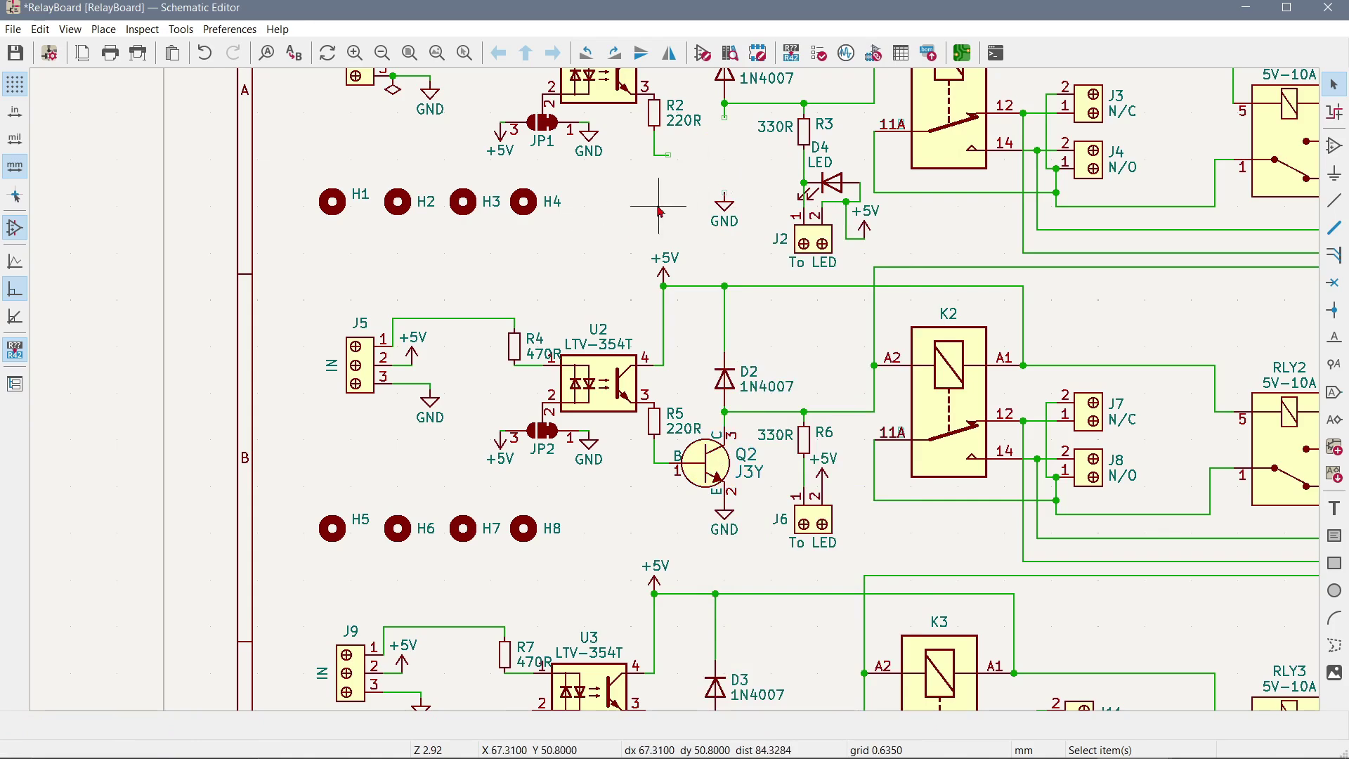
# Paste the copied J3Y transistor into Q1's former place, aligned with the R2, D1 and GND connections
pyautogui.rightClick(619, 204)
pyautogui.click(699, 265)
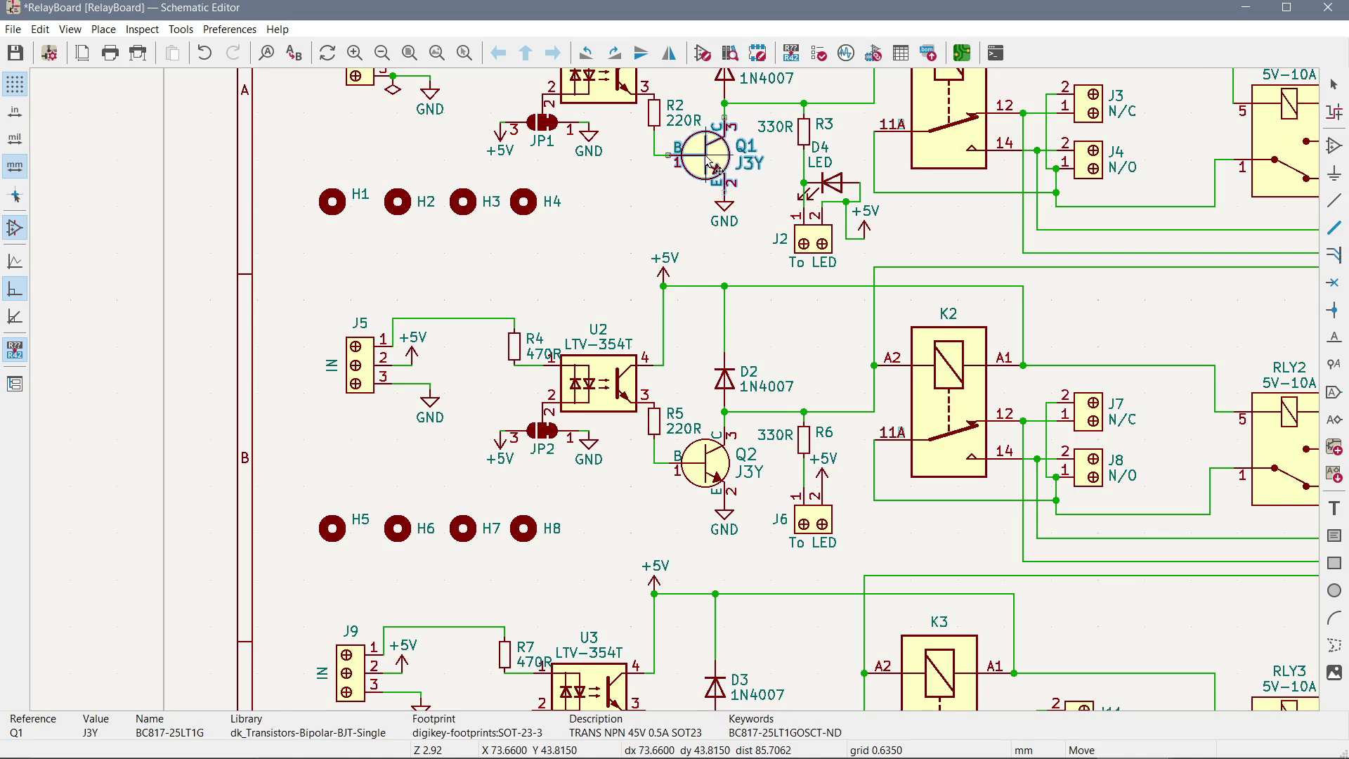
pyautogui.click(713, 170)
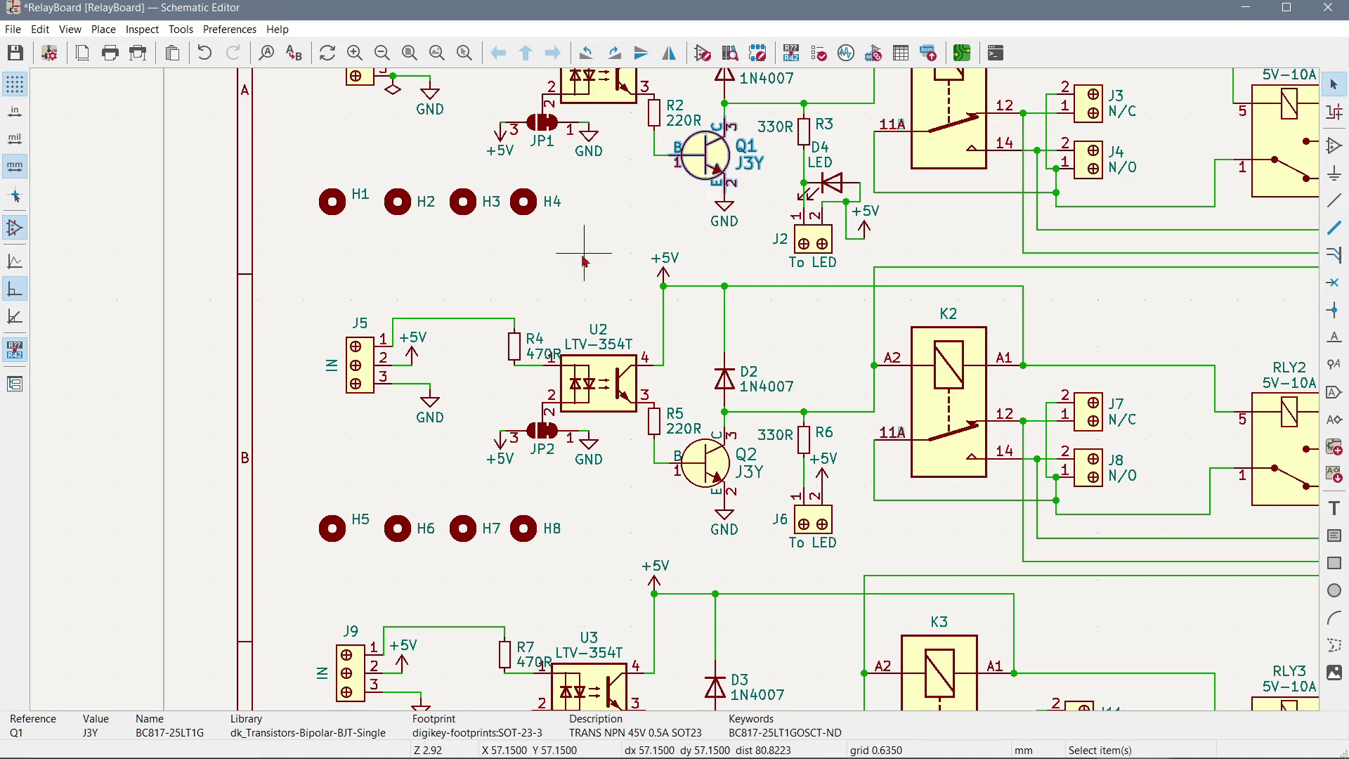
pyautogui.click(562, 232)
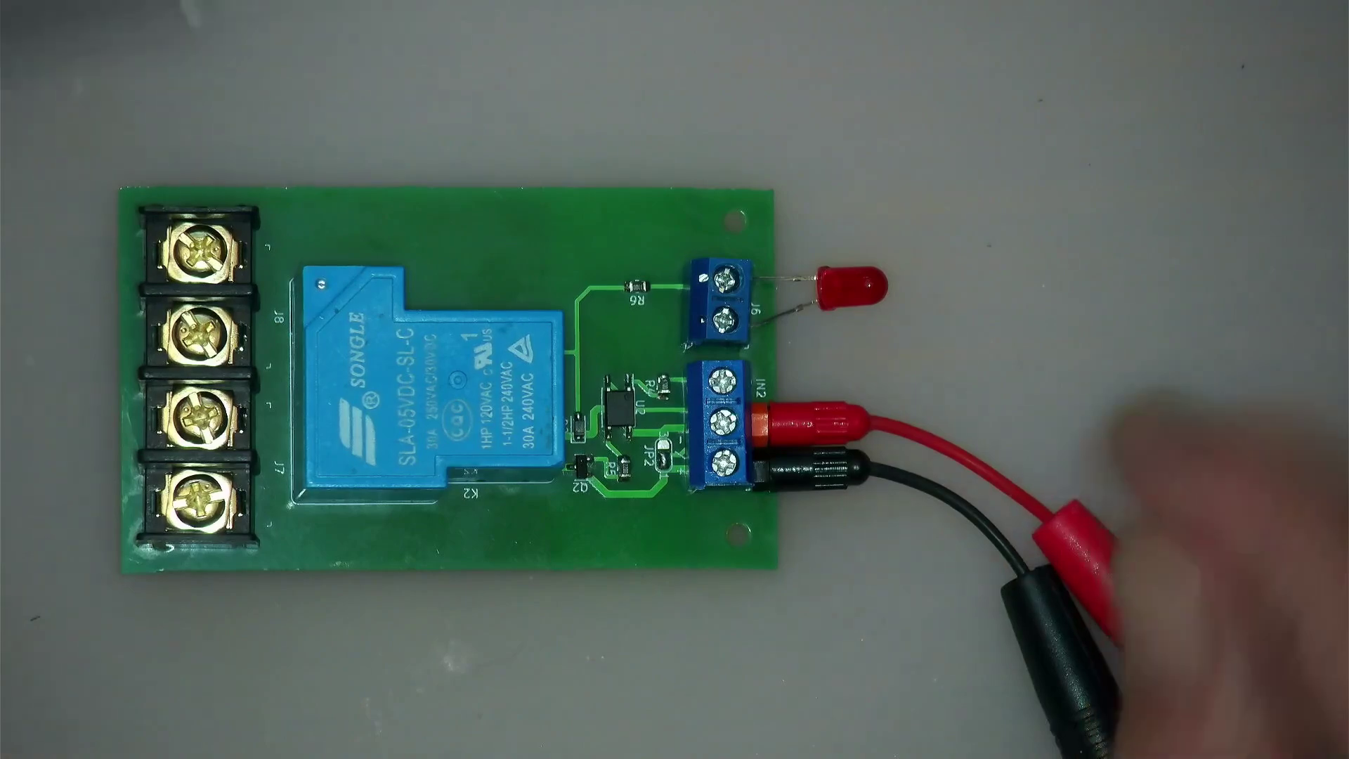